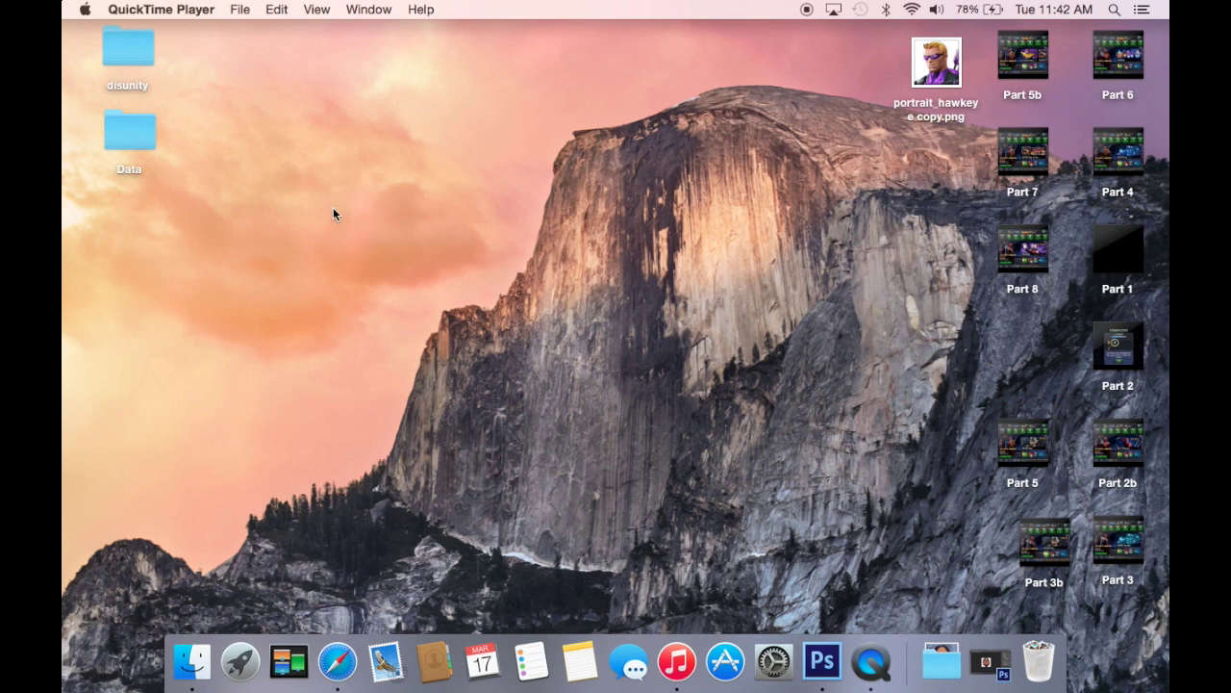
# Open Data > ui > portraits to list PNGs like portrait_spider_man.png and portrait_wolverine.png
pyautogui.doubleClick(112, 134)
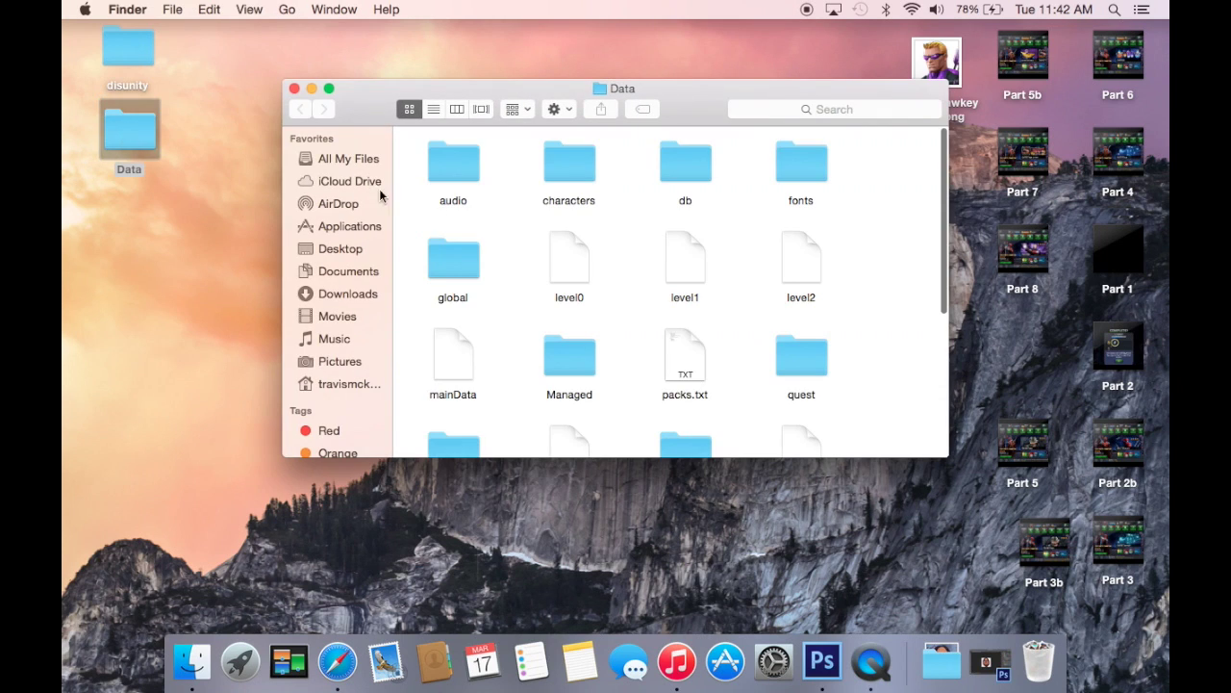
pyautogui.scroll(-5, 649, 240)
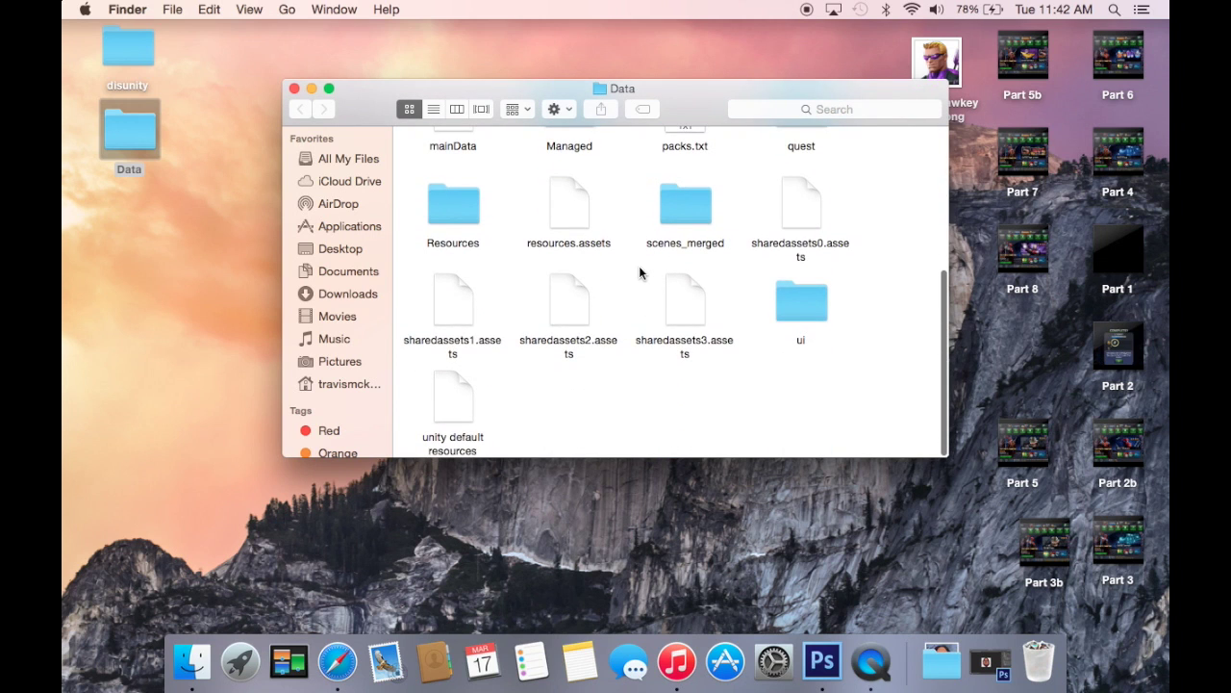
pyautogui.scroll(5, 639, 266)
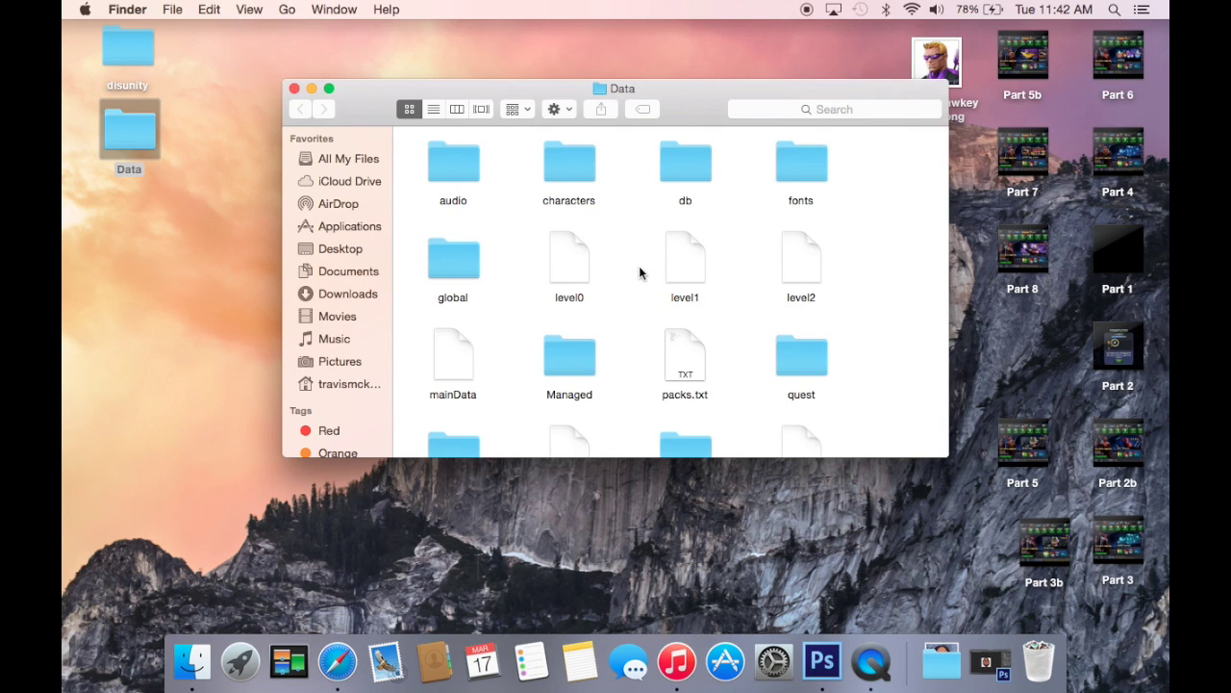
pyautogui.scroll(-3, 639, 267)
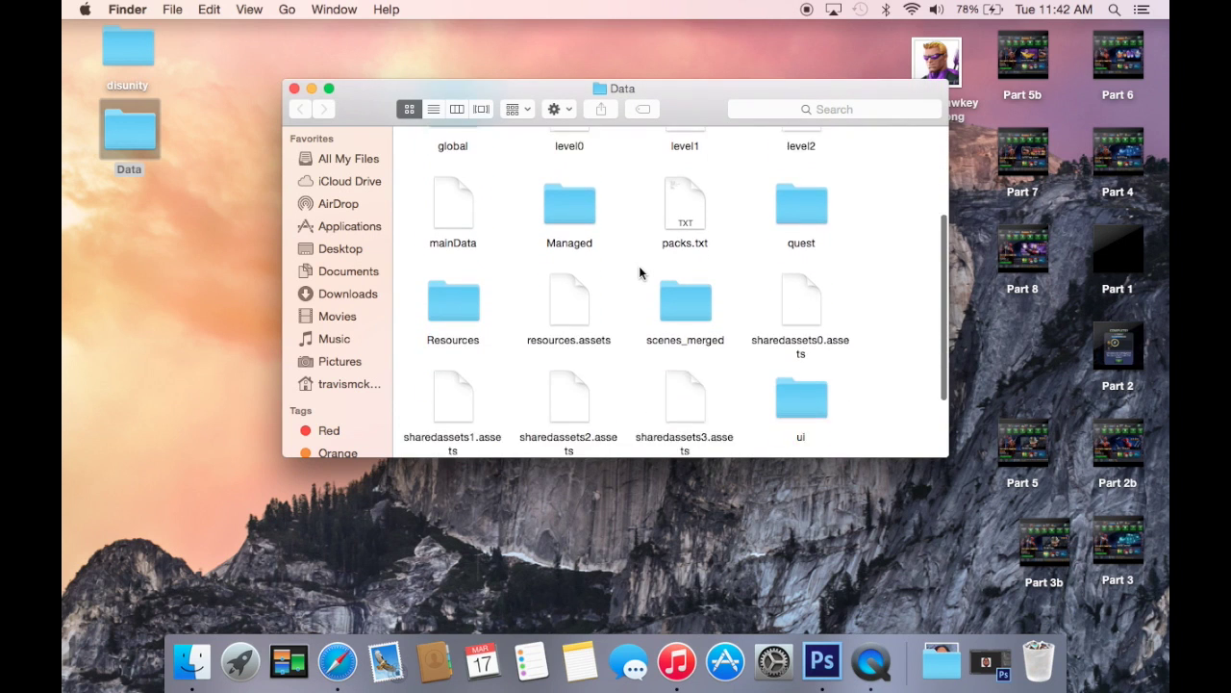
pyautogui.scroll(-1, 639, 267)
pyautogui.doubleClick(808, 357)
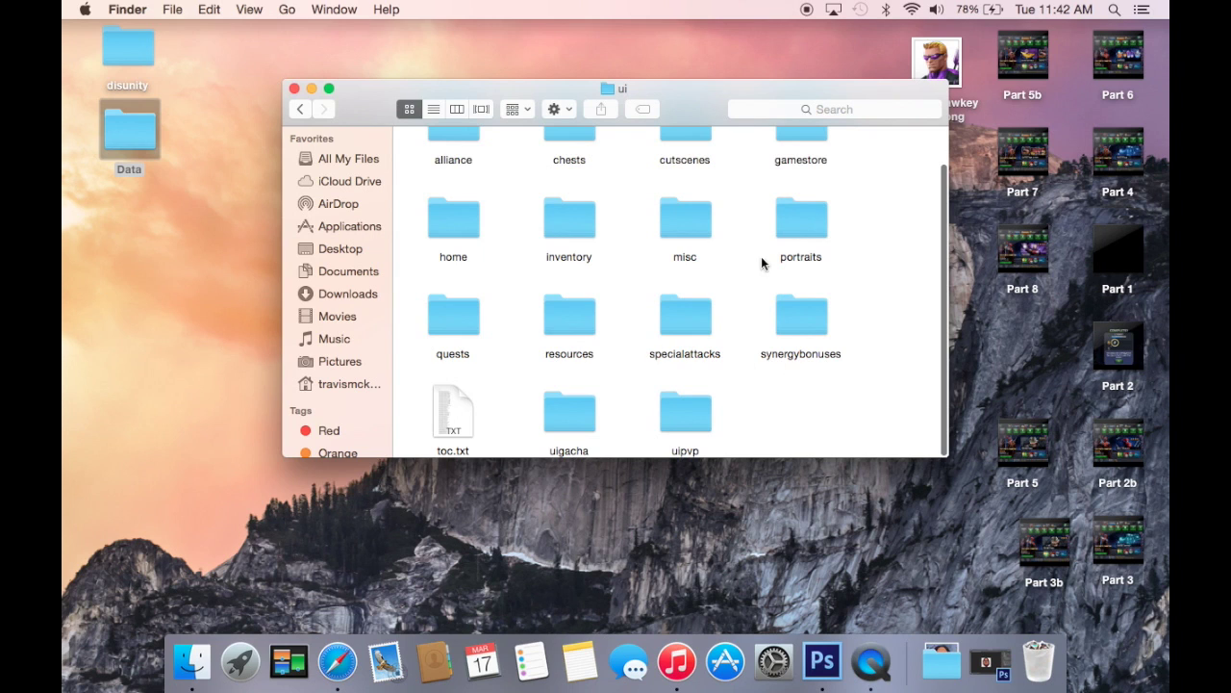
pyautogui.doubleClick(798, 221)
pyautogui.scroll(-10, 728, 280)
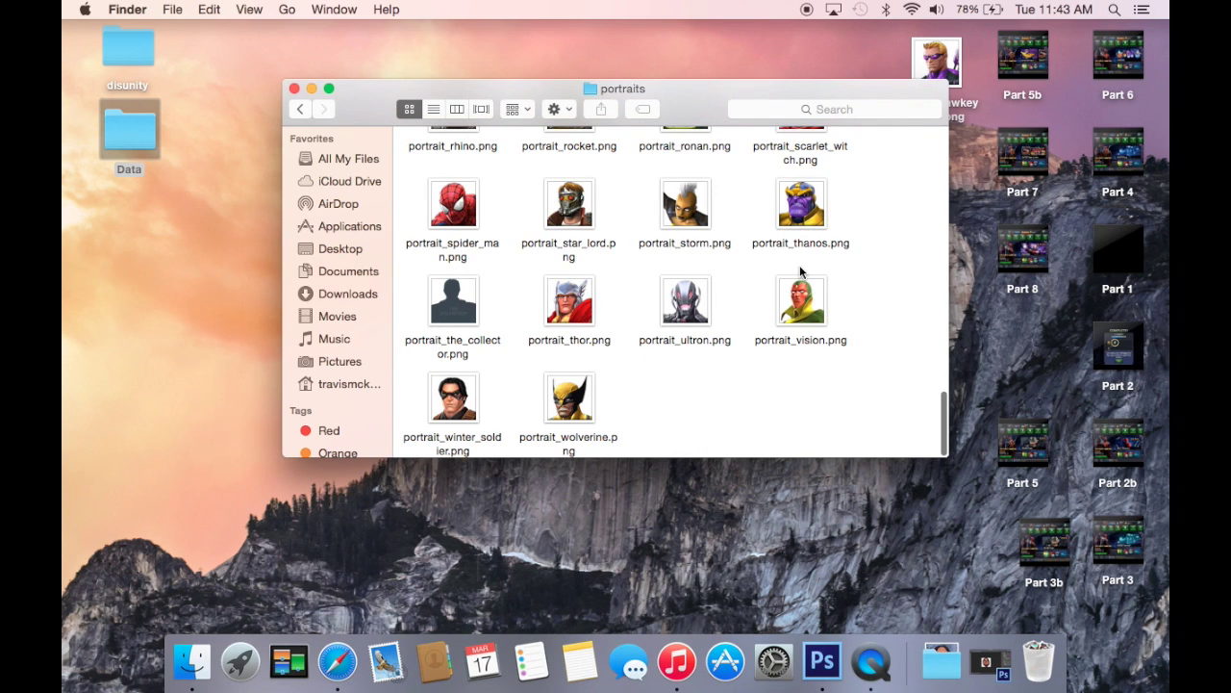
# Set the portraits folder's icon size to 160×160 in View Options
pyautogui.click(562, 109)
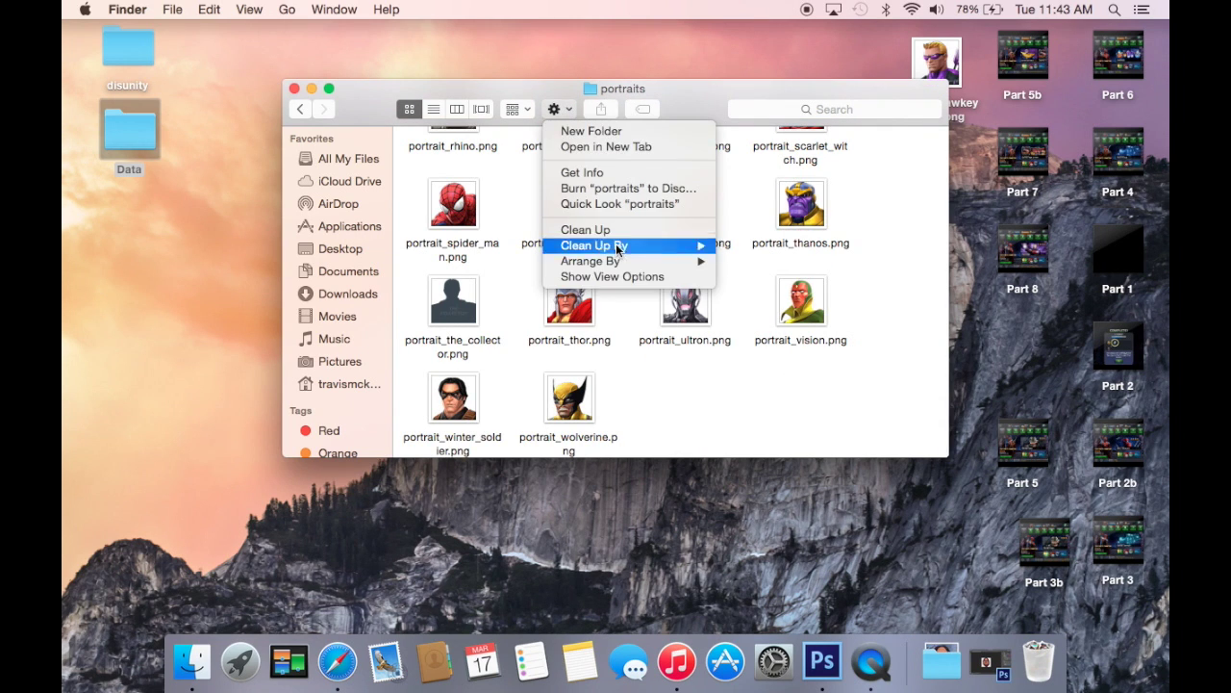
pyautogui.click(633, 275)
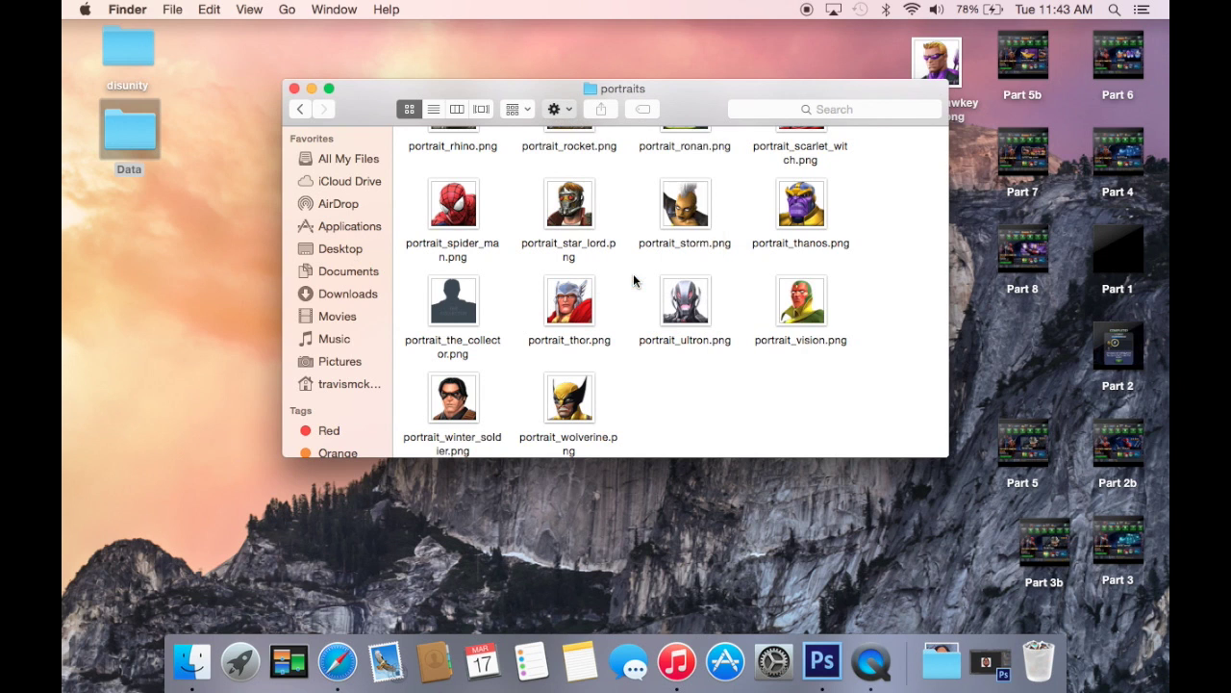
pyautogui.moveTo(761, 161); pyautogui.dragTo(795, 158)
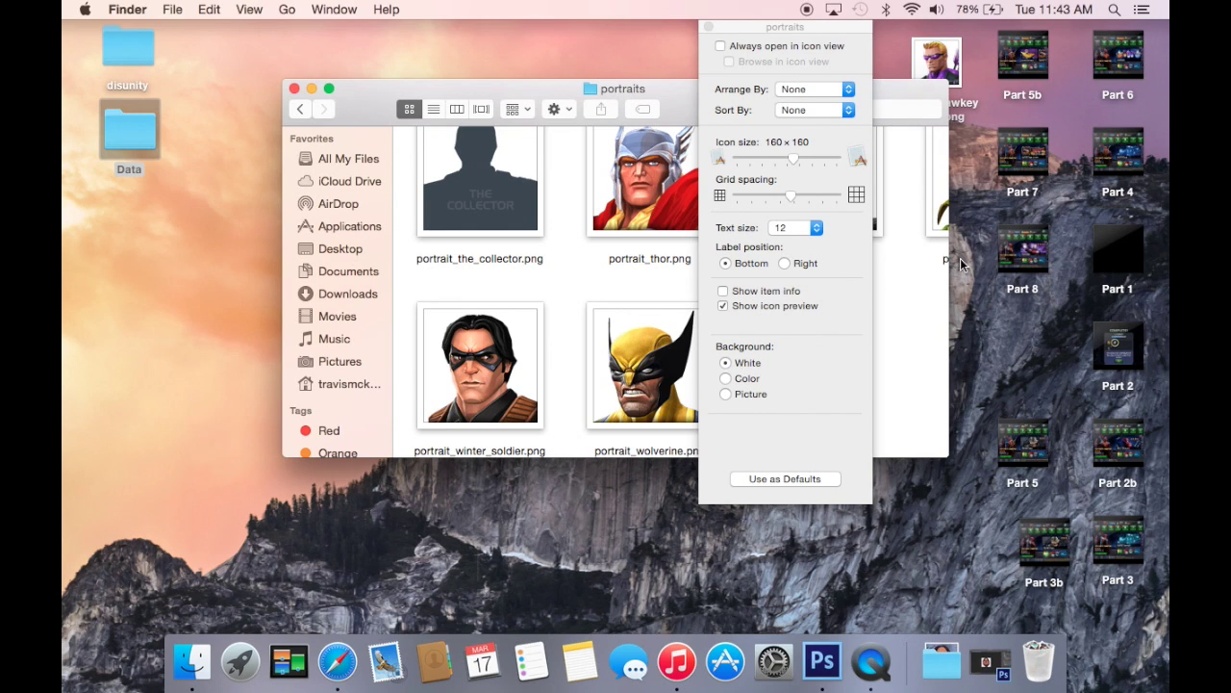
pyautogui.click(711, 27)
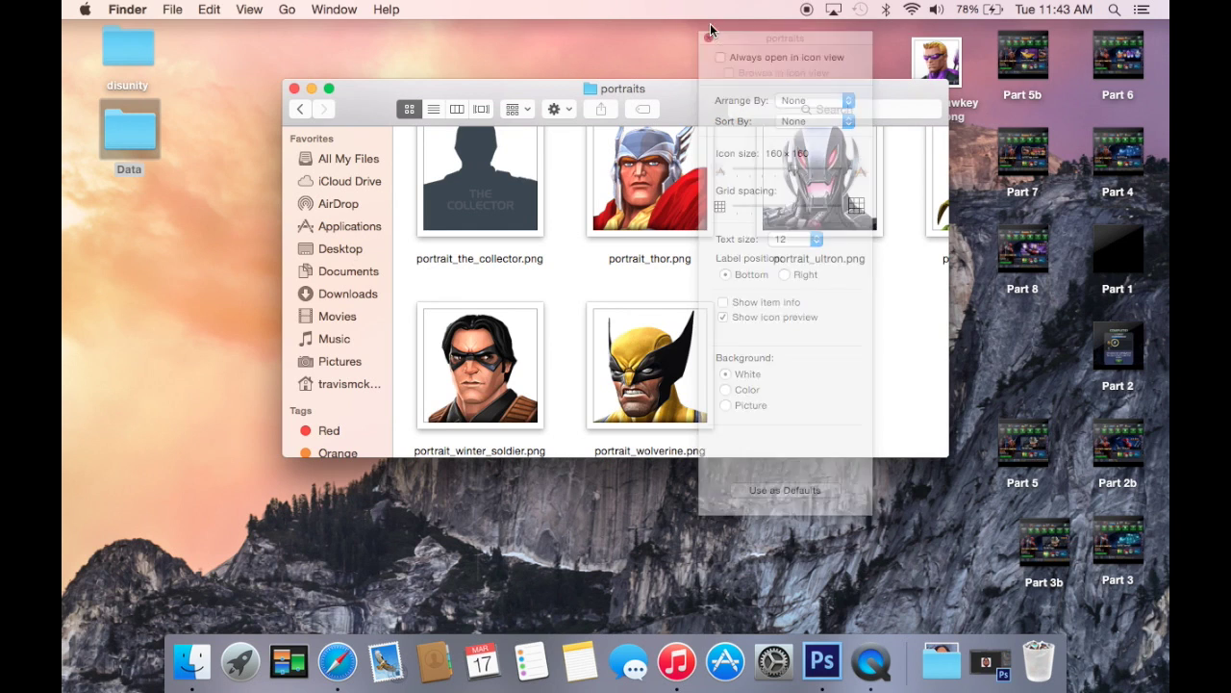
# Arrange the portraits by name and enlarge the window to show four columns
pyautogui.rightClick(785, 349)
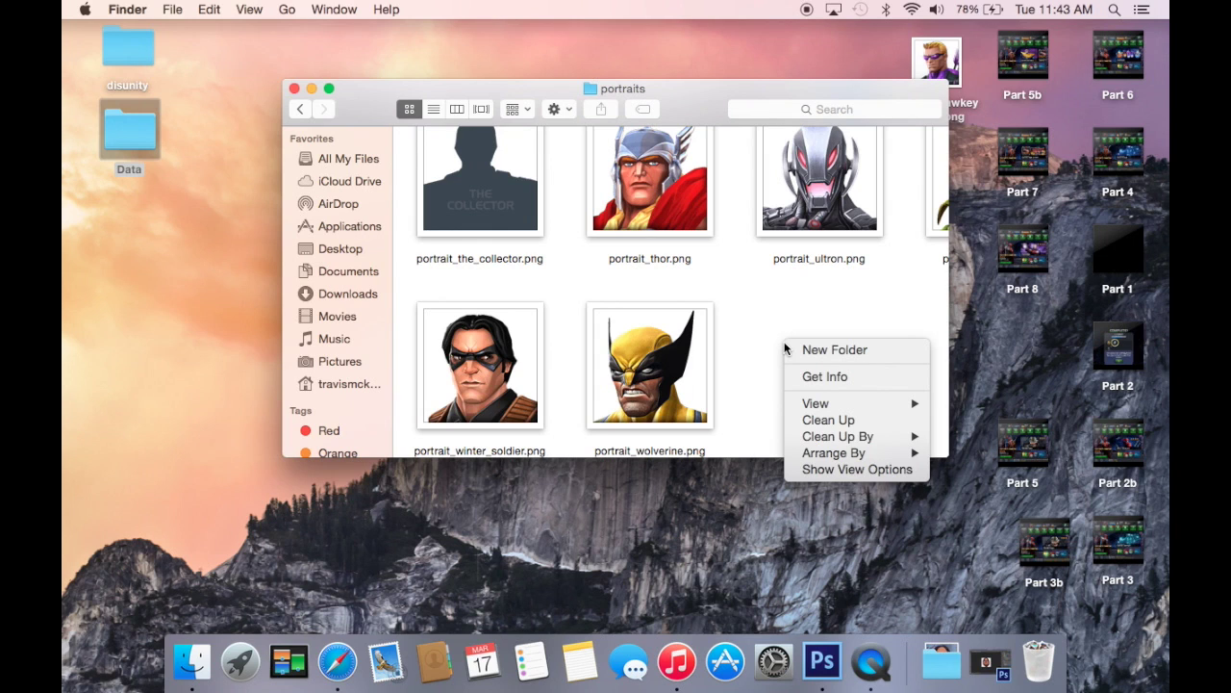
pyautogui.moveTo(831, 456)
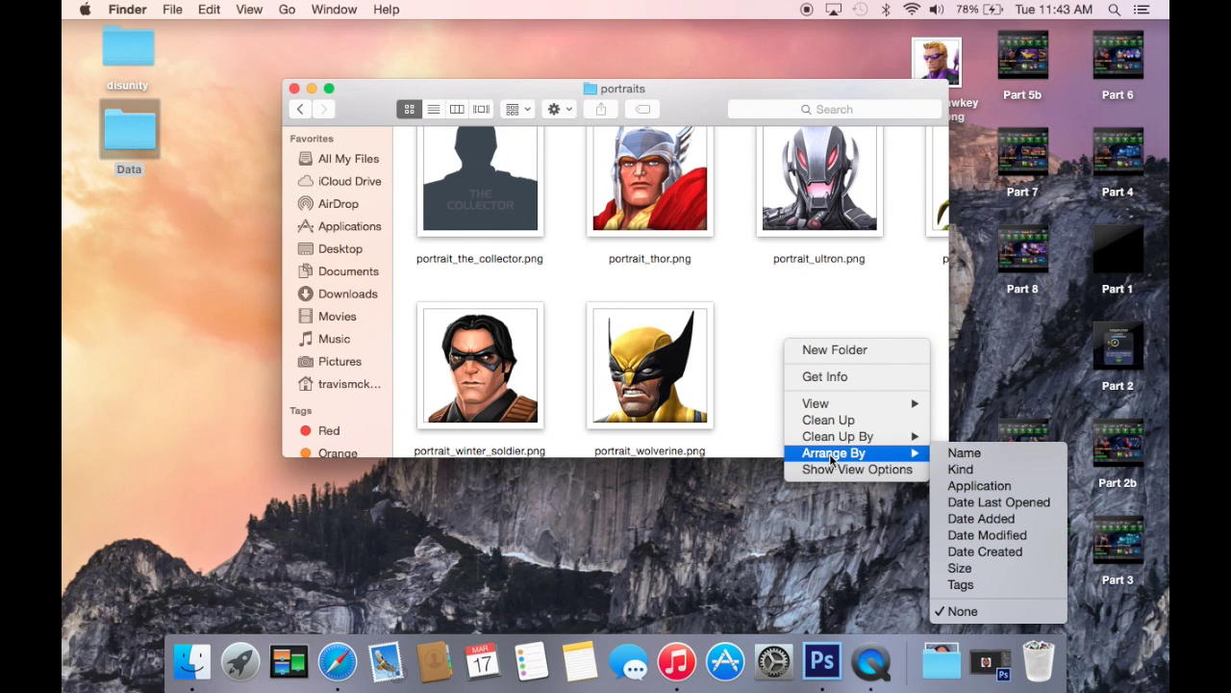
pyautogui.click(964, 453)
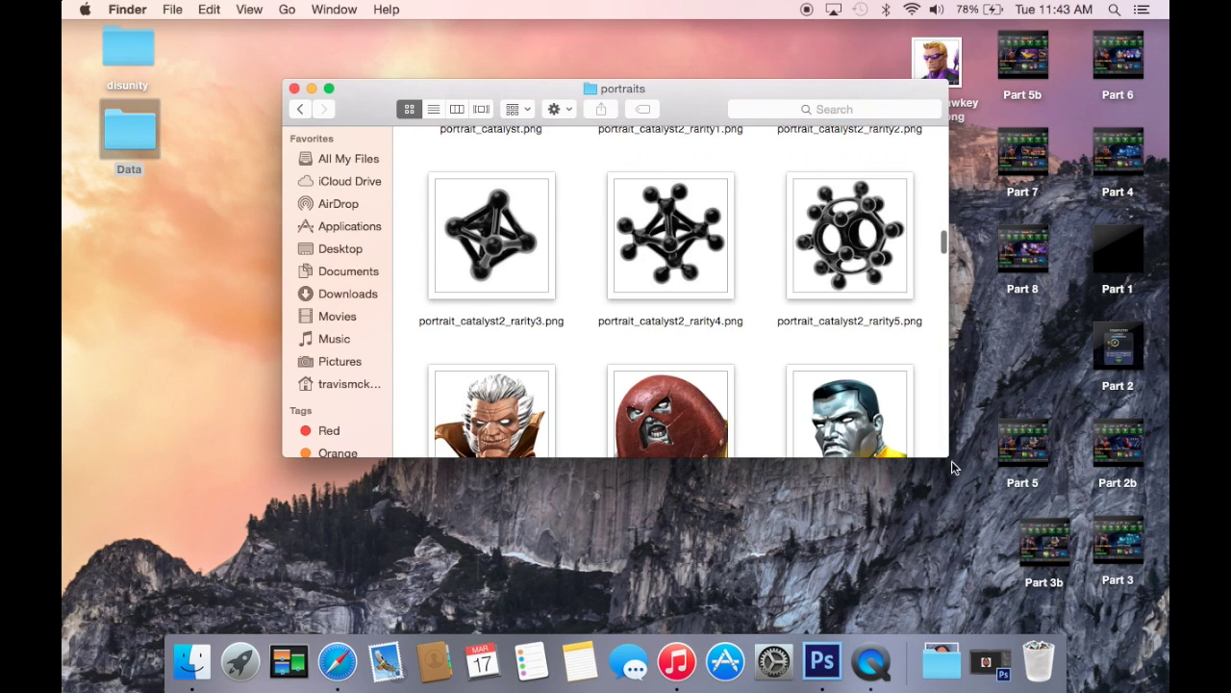
pyautogui.moveTo(949, 459); pyautogui.dragTo(1091, 608)
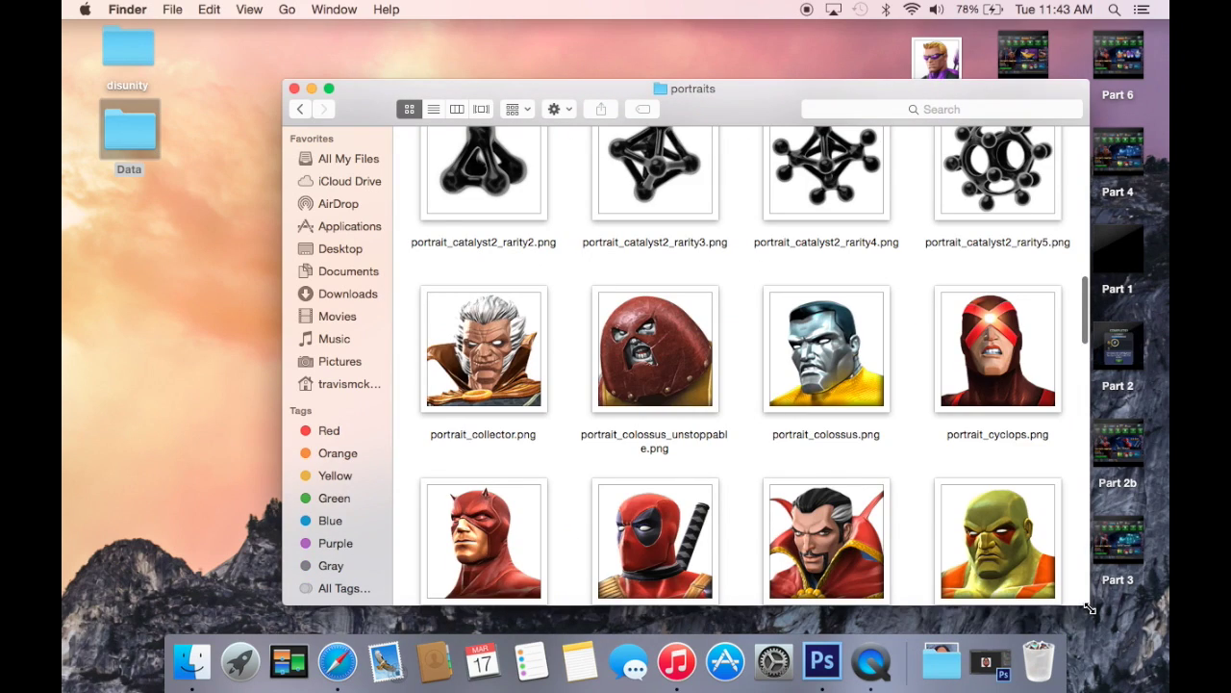
# Move the window up-left and scroll through the portrait_*.png thumbnails, e.g. portrait_collector.png and portrait_drax.png
pyautogui.moveTo(763, 91); pyautogui.dragTo(675, 54)
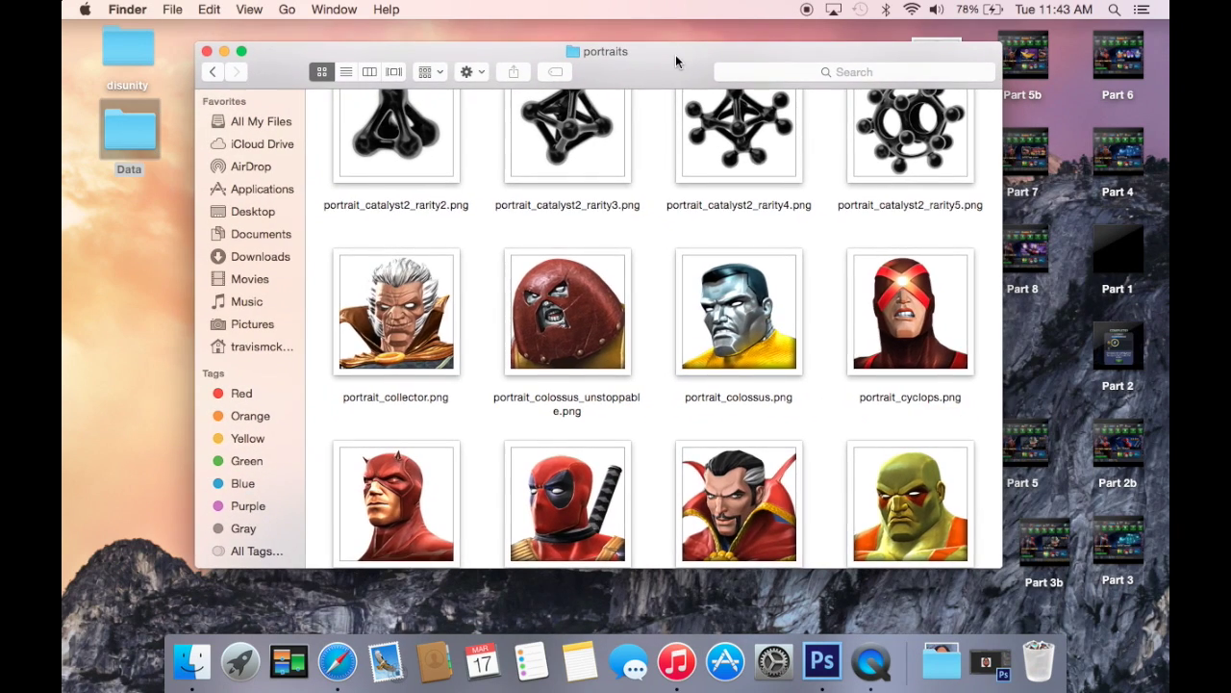
pyautogui.scroll(2, 708, 247)
pyautogui.scroll(-7, 708, 247)
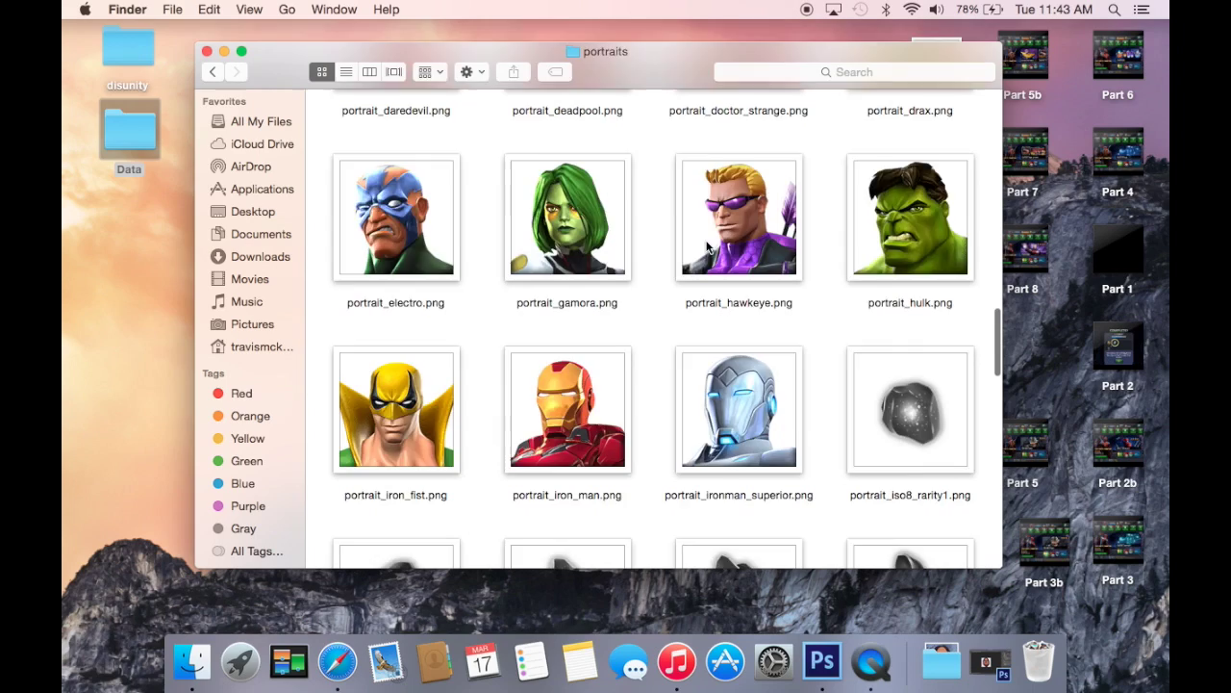
pyautogui.scroll(-10, 708, 248)
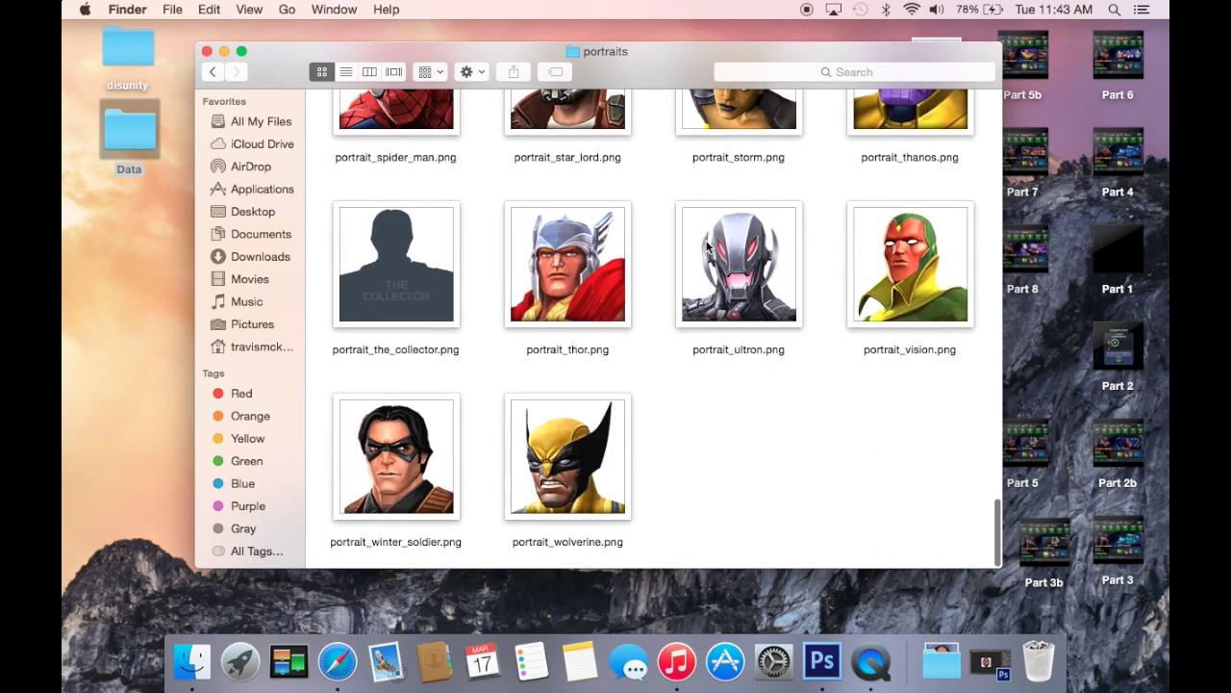
pyautogui.scroll(5, 708, 247)
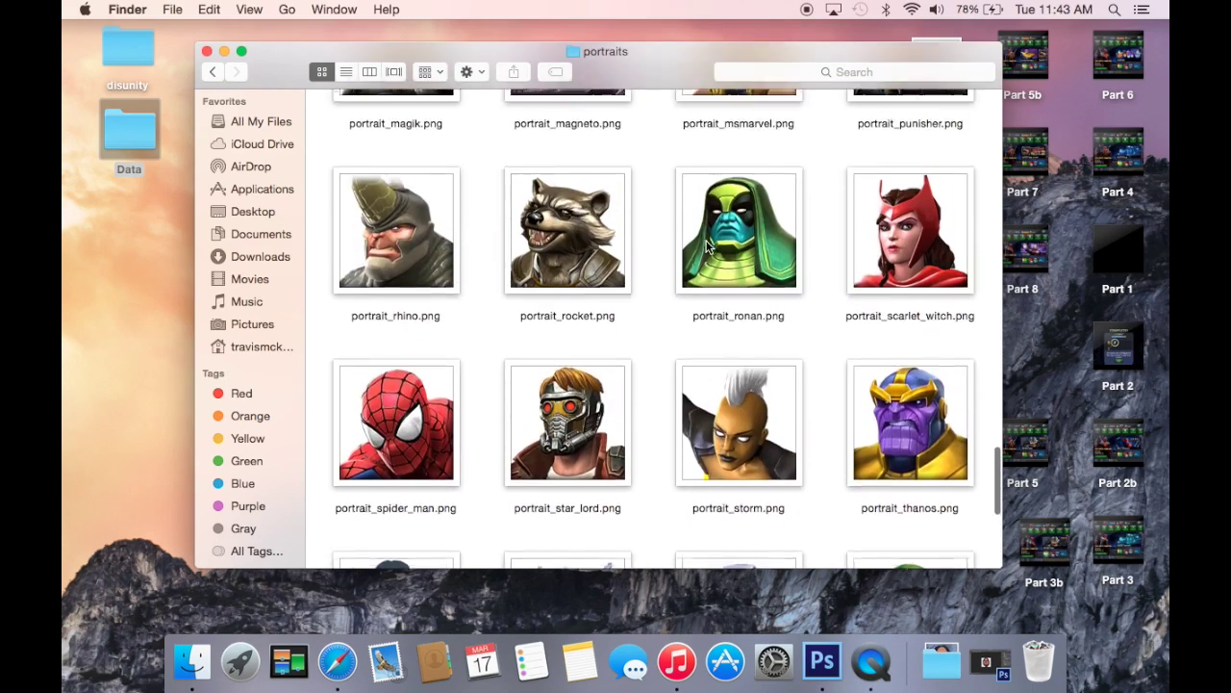
pyautogui.scroll(10, 708, 247)
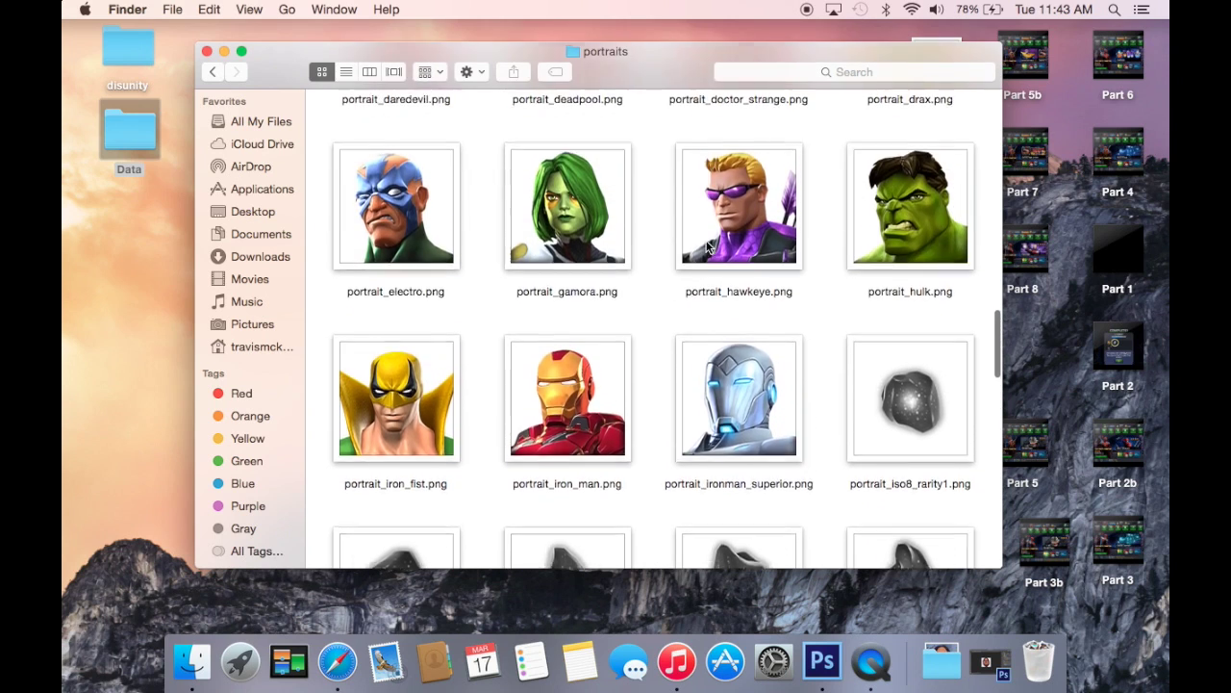
pyautogui.scroll(10, 708, 247)
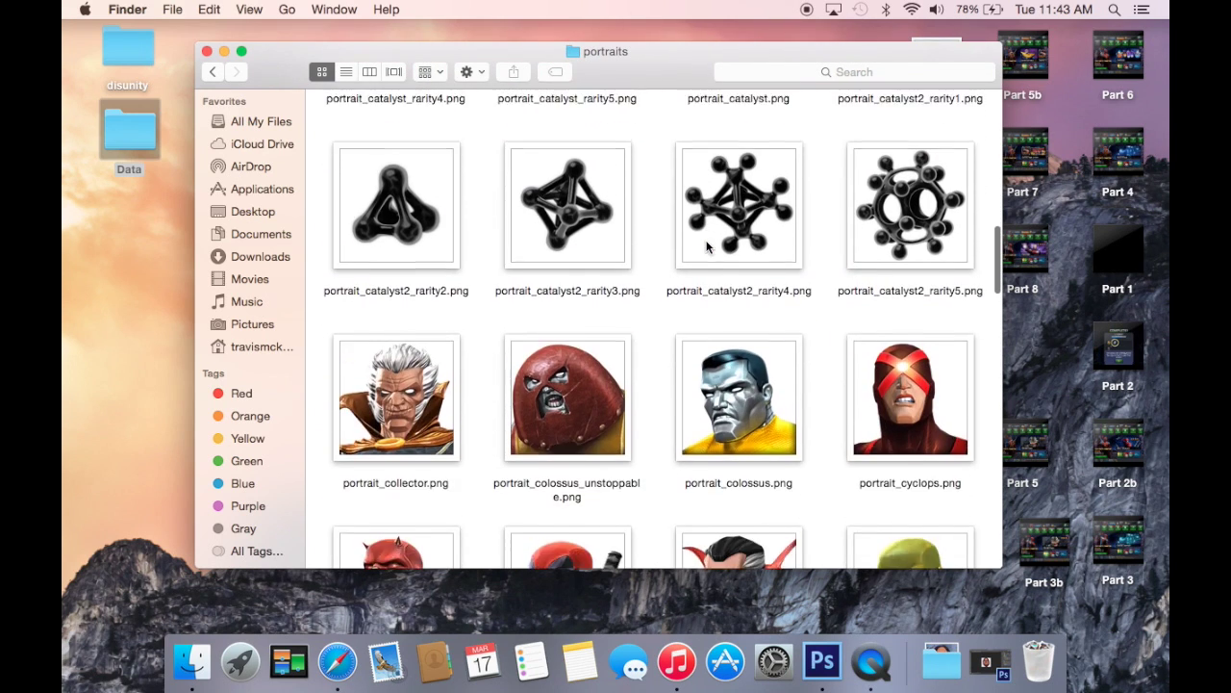
pyautogui.scroll(-1, 708, 248)
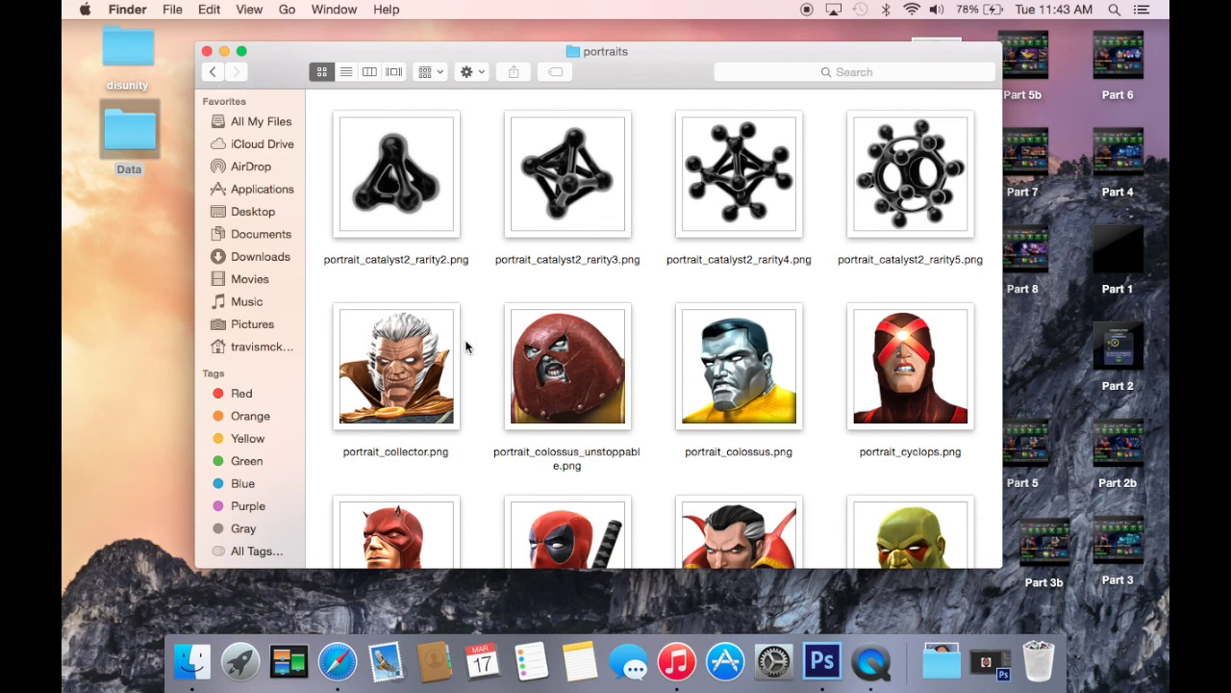
pyautogui.scroll(-3, 465, 347)
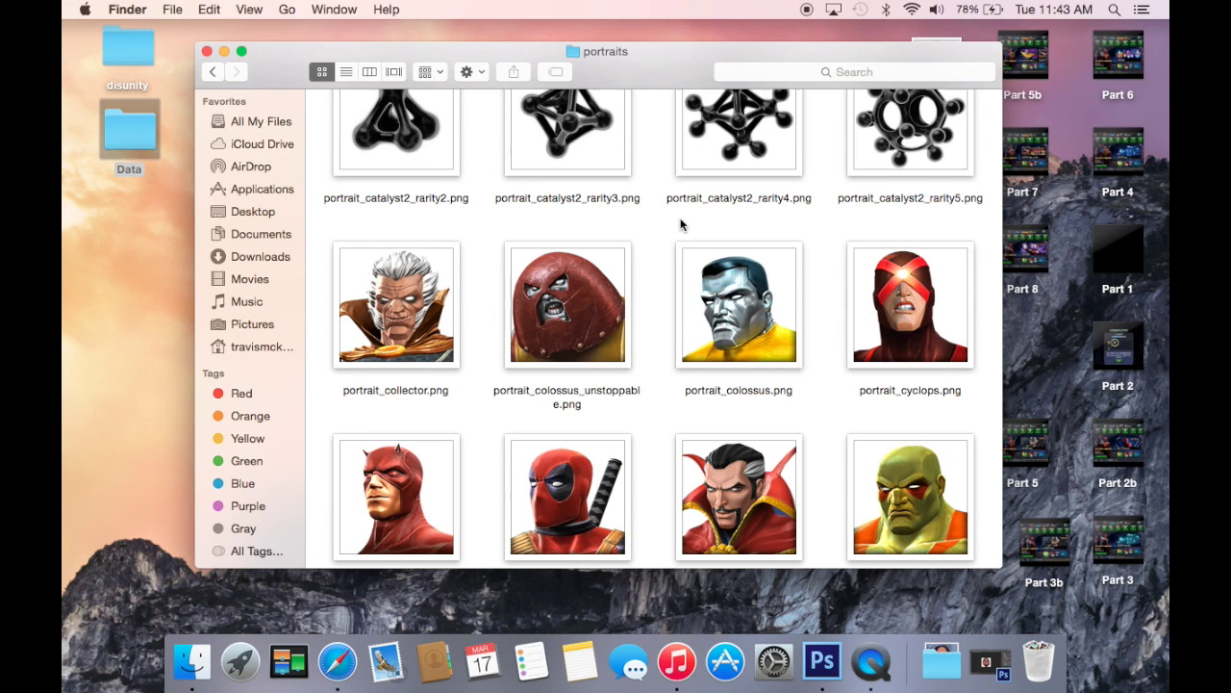
pyautogui.scroll(1, 680, 218)
pyautogui.scroll(-5, 680, 218)
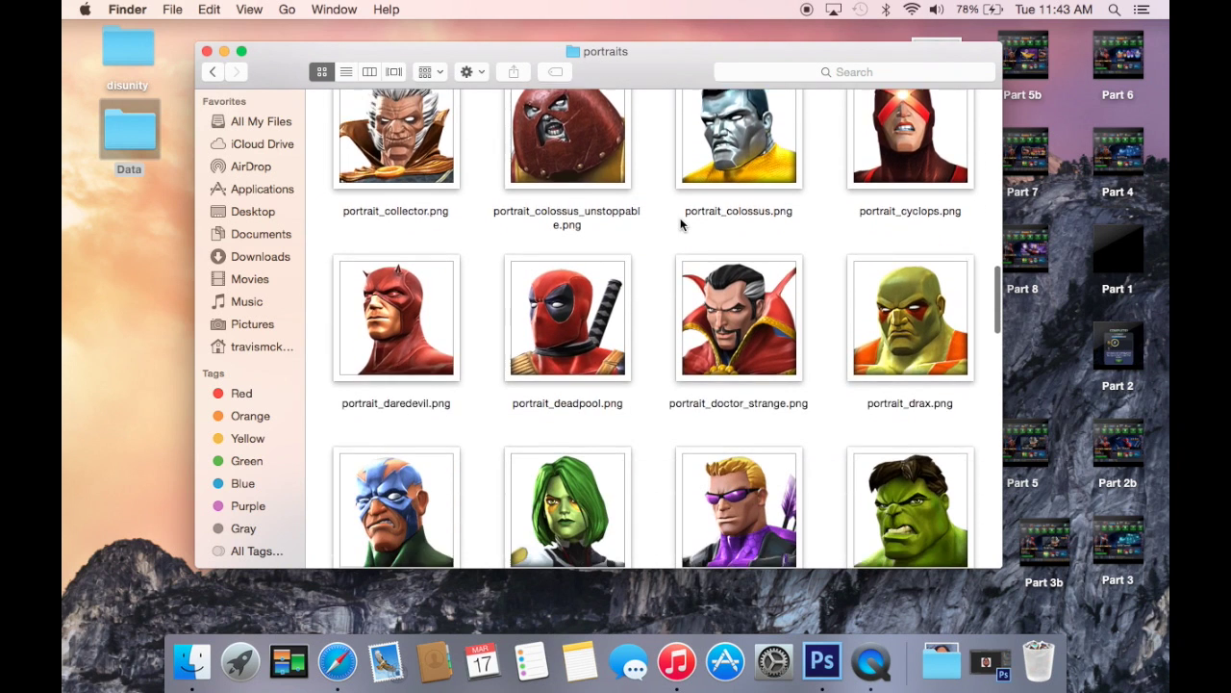
pyautogui.scroll(1, 681, 223)
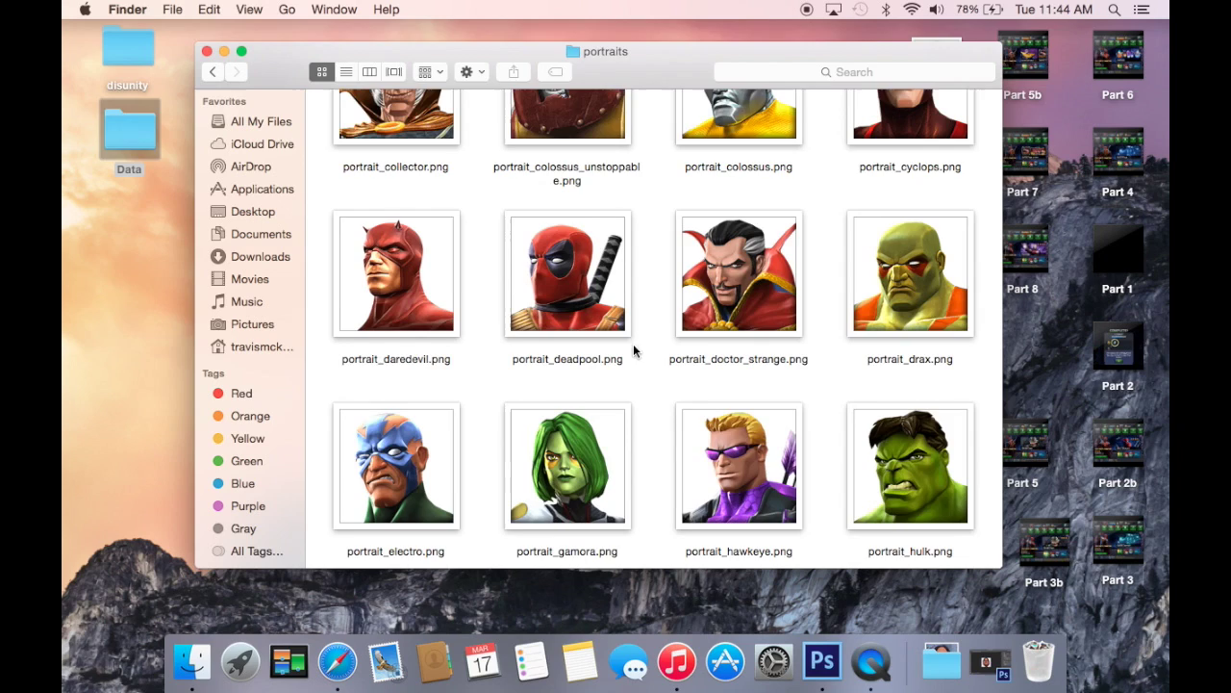
pyautogui.scroll(-5, 633, 346)
pyautogui.scroll(6, 633, 364)
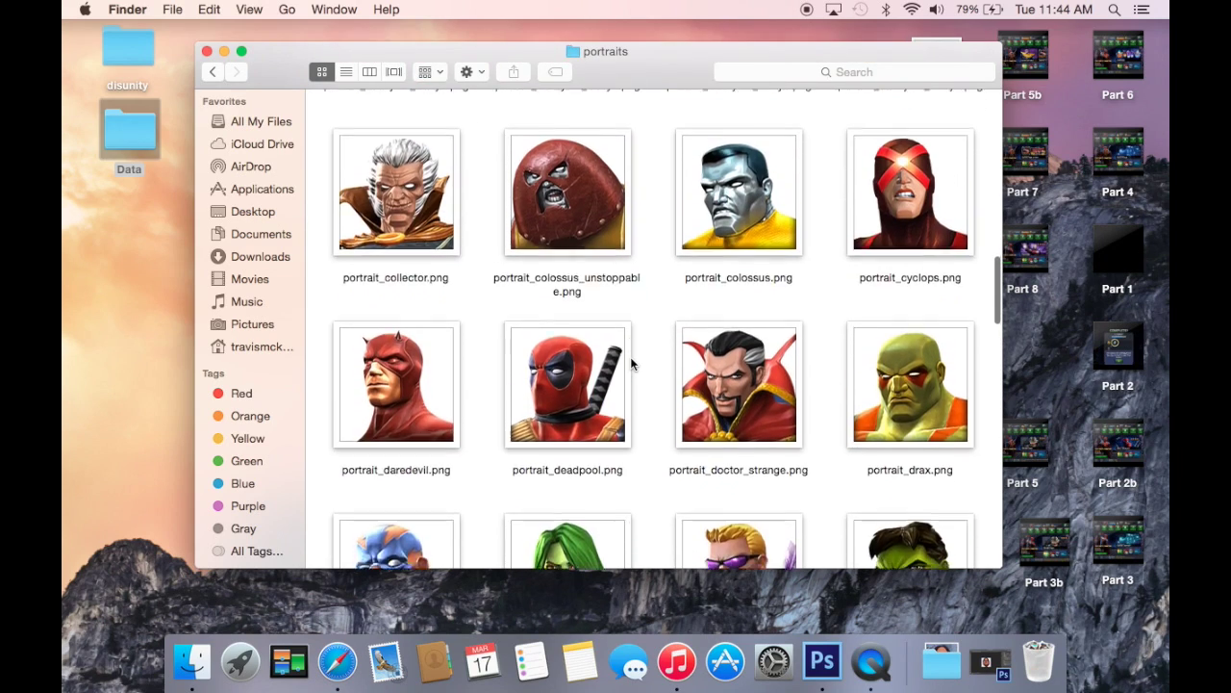
pyautogui.scroll(-3, 632, 363)
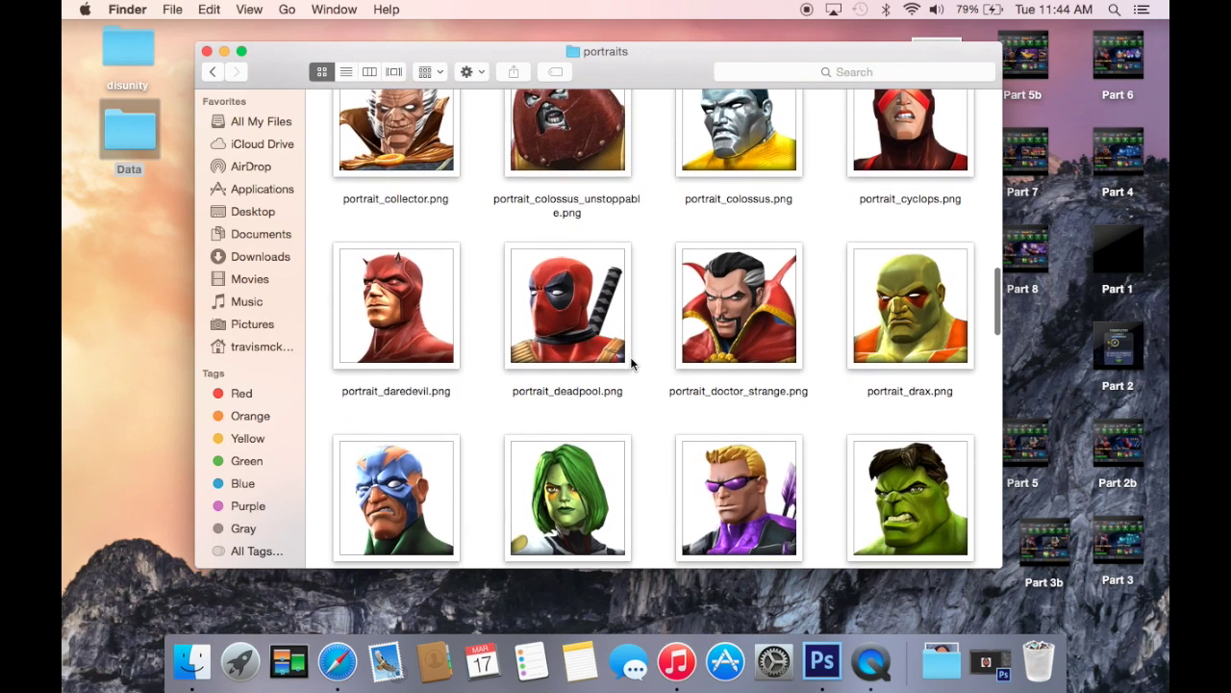
pyautogui.scroll(-1, 632, 364)
pyautogui.scroll(3, 632, 364)
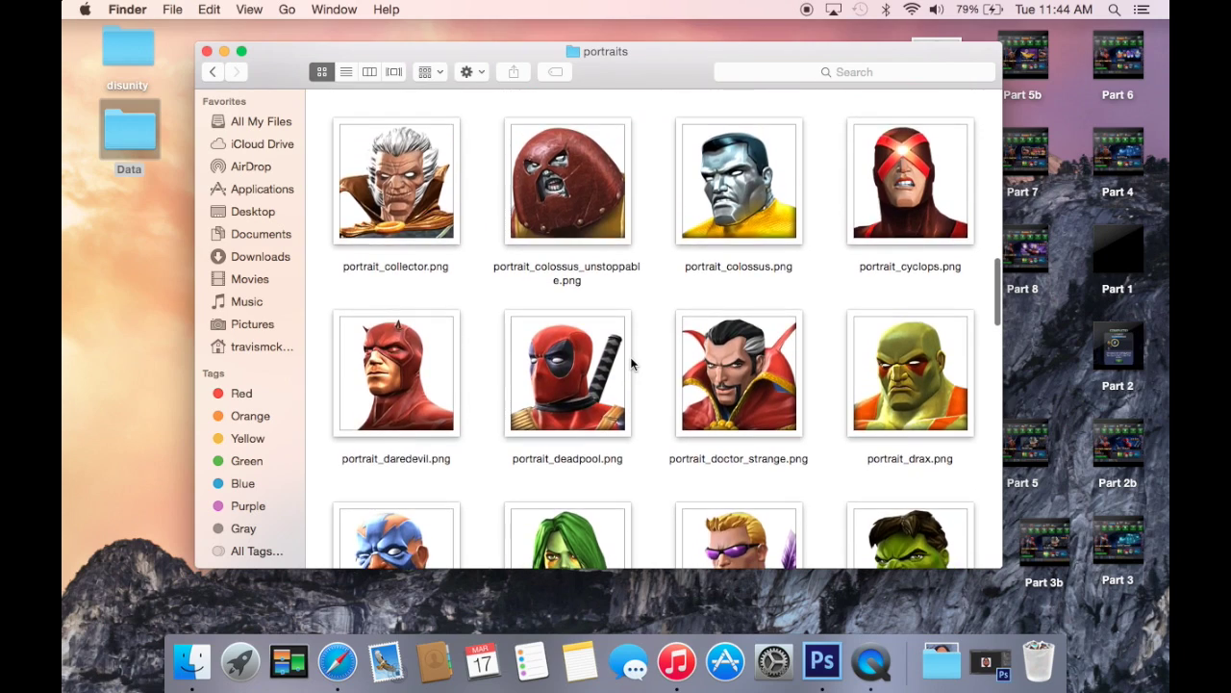
pyautogui.scroll(-10, 632, 363)
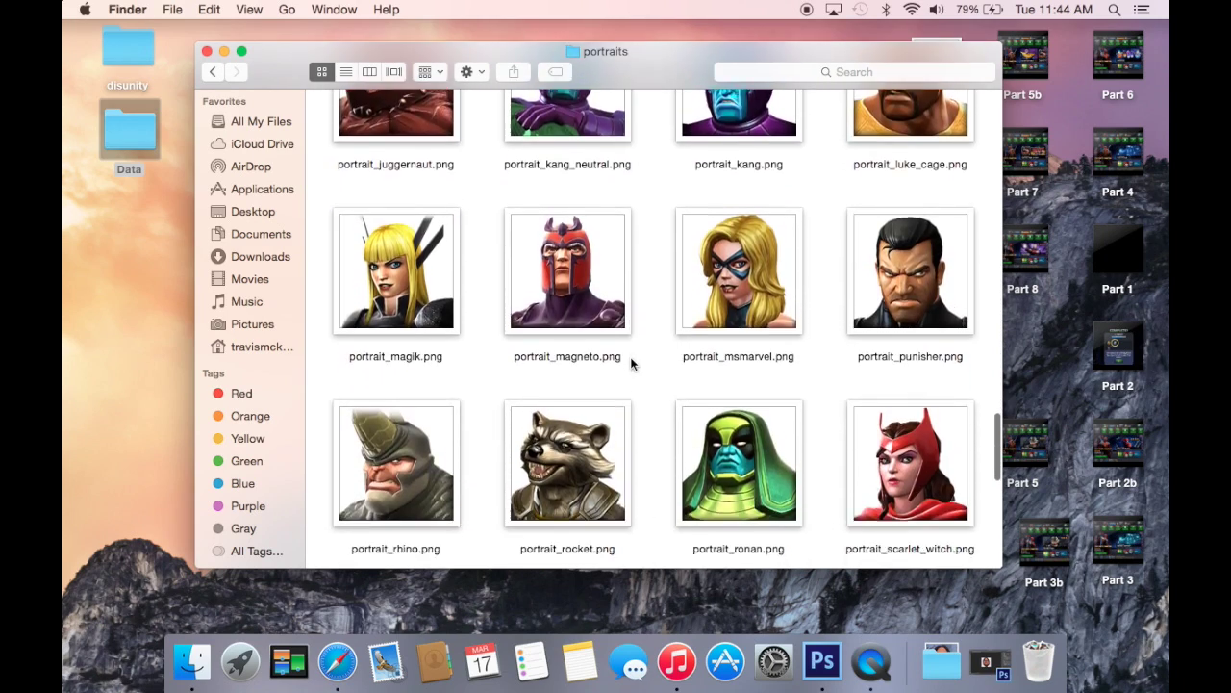
pyautogui.scroll(5, 632, 364)
pyautogui.scroll(-3, 632, 364)
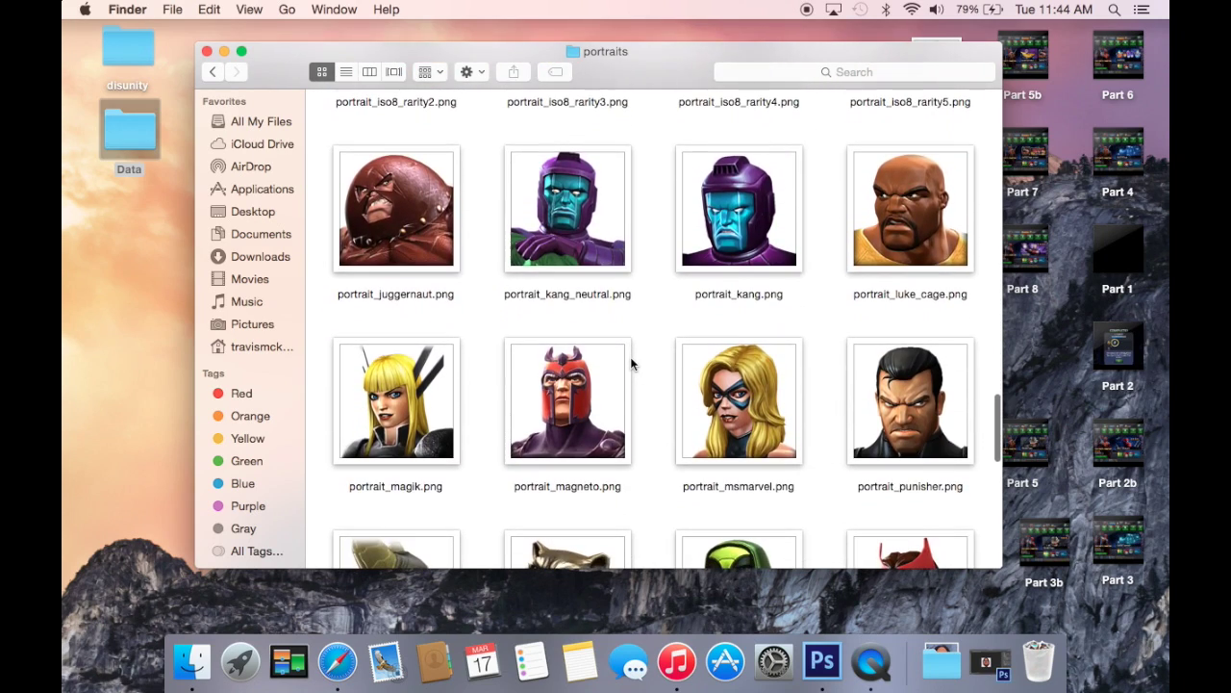
pyautogui.scroll(5, 633, 364)
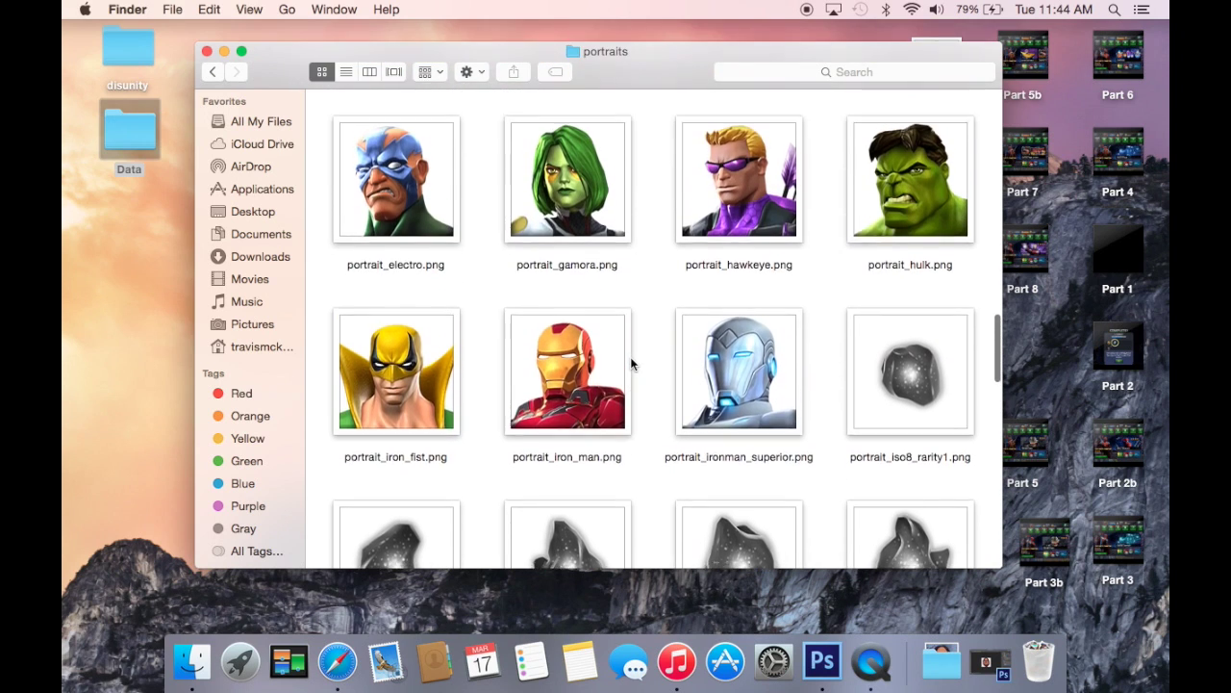
pyautogui.scroll(4, 632, 364)
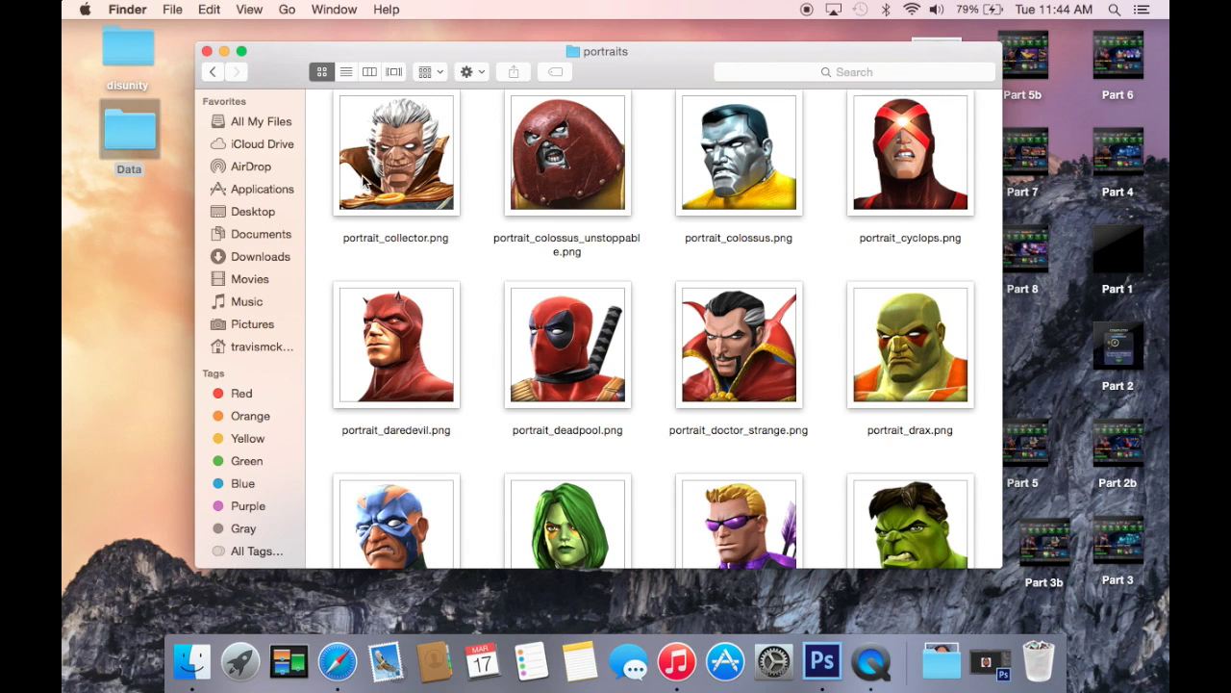
# Close the portraits window and launch iFunBox from Launchpad
pyautogui.click(207, 50)
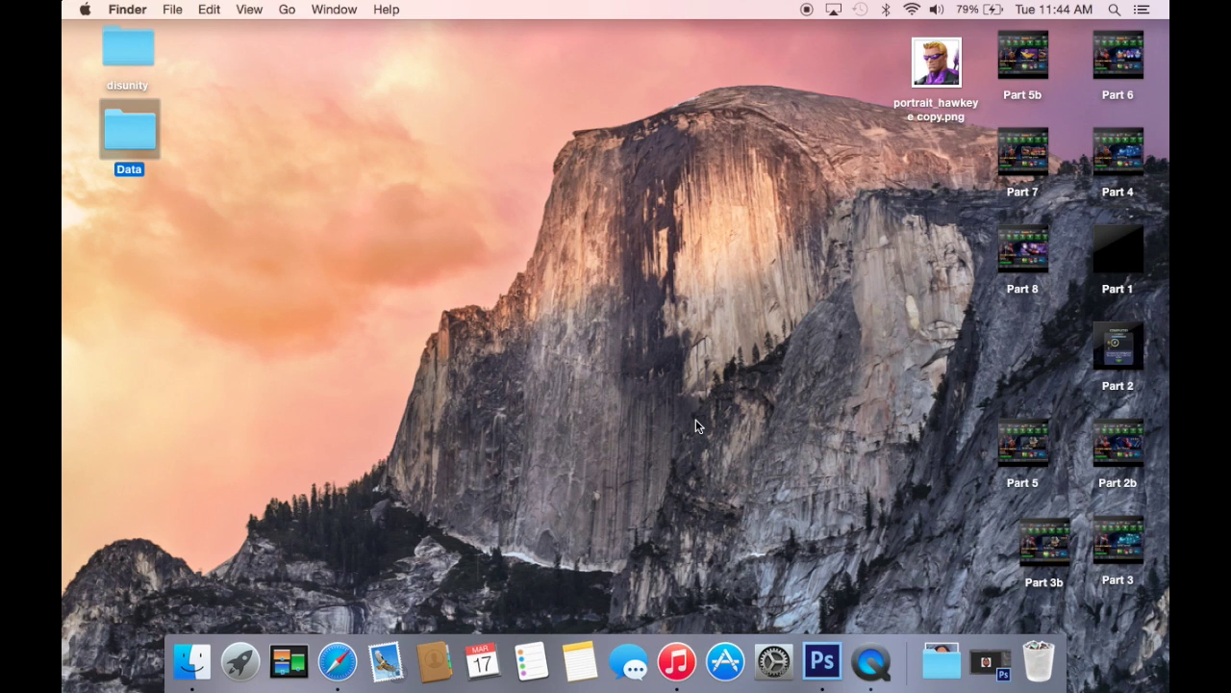
pyautogui.click(241, 664)
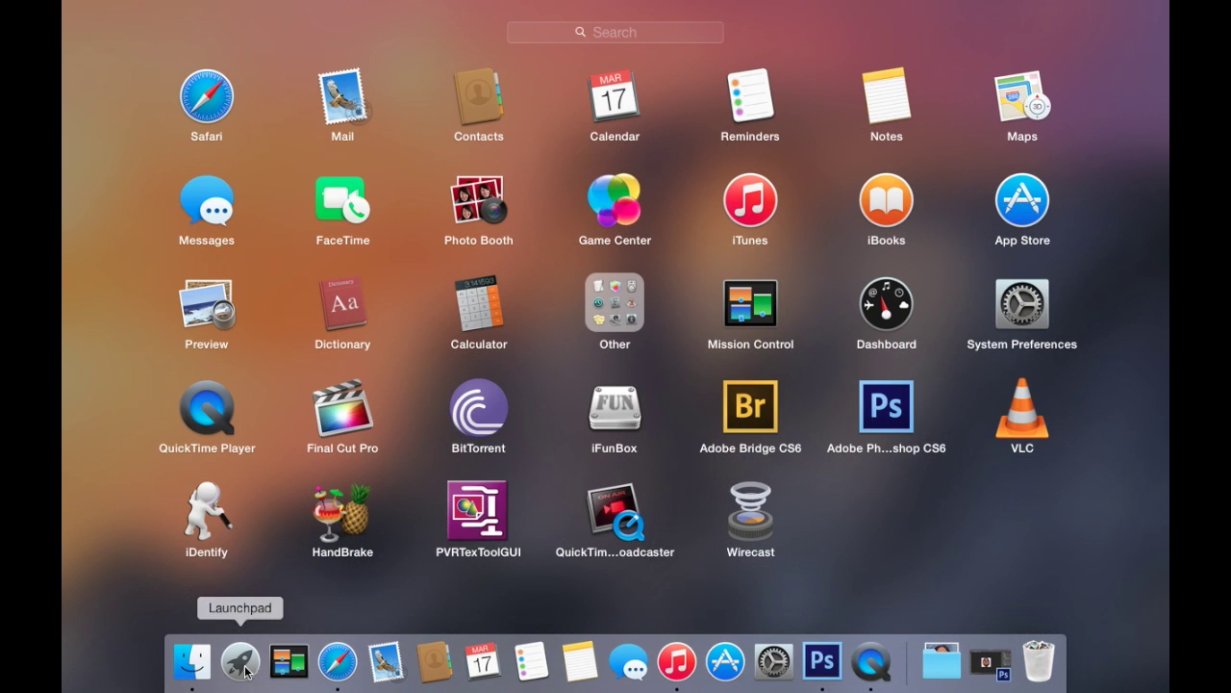
pyautogui.click(613, 418)
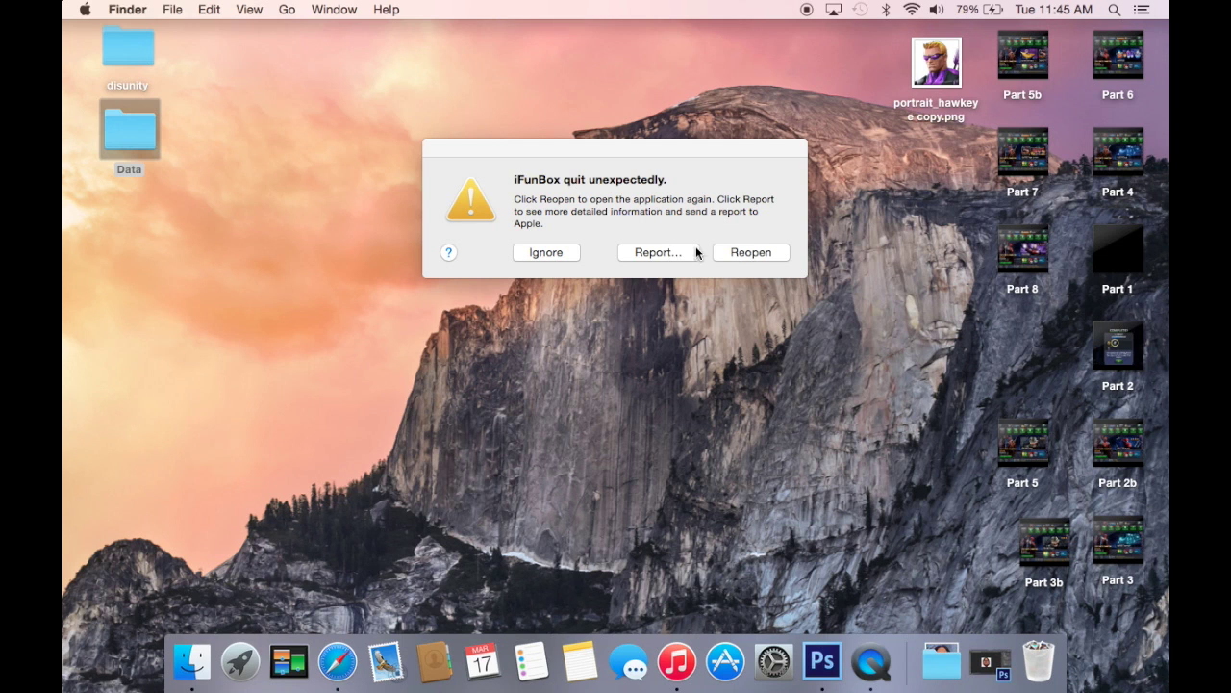
# Reopen iFunBox from the crash alert so the connected iOS 8.1.2 iPad is listed
pyautogui.click(724, 252)
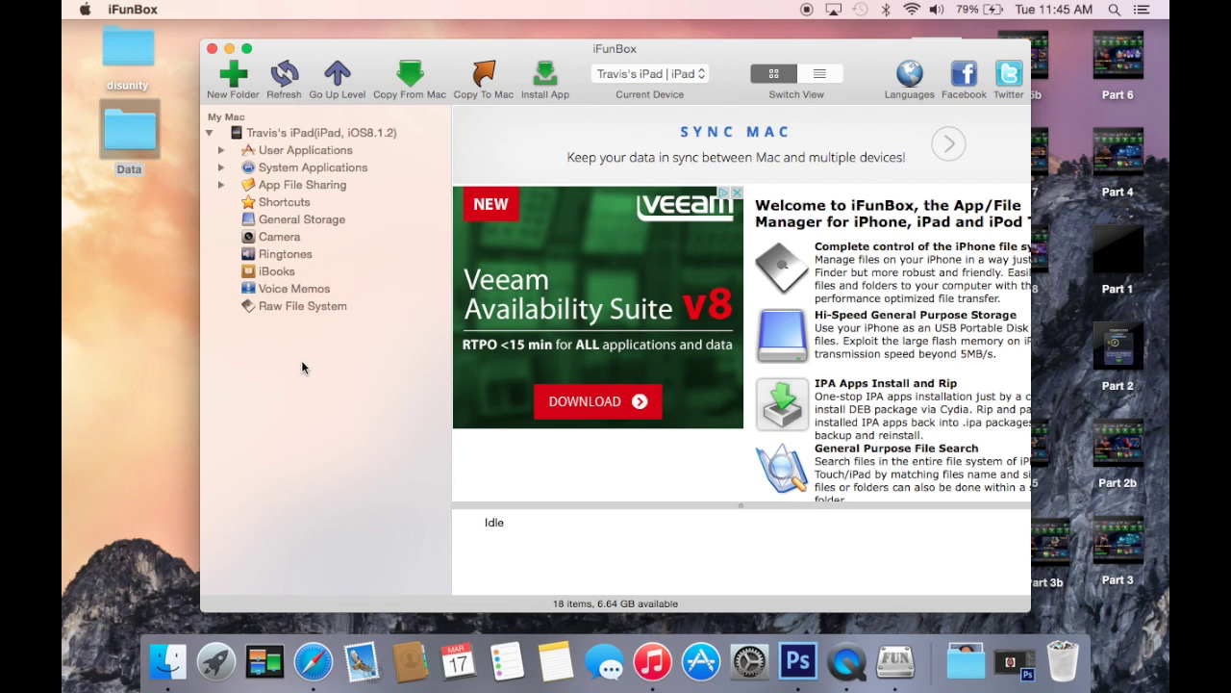
# Browse Raw File System to User/Containers/Bundle/Application and show it as a detailed list
pyautogui.click(301, 305)
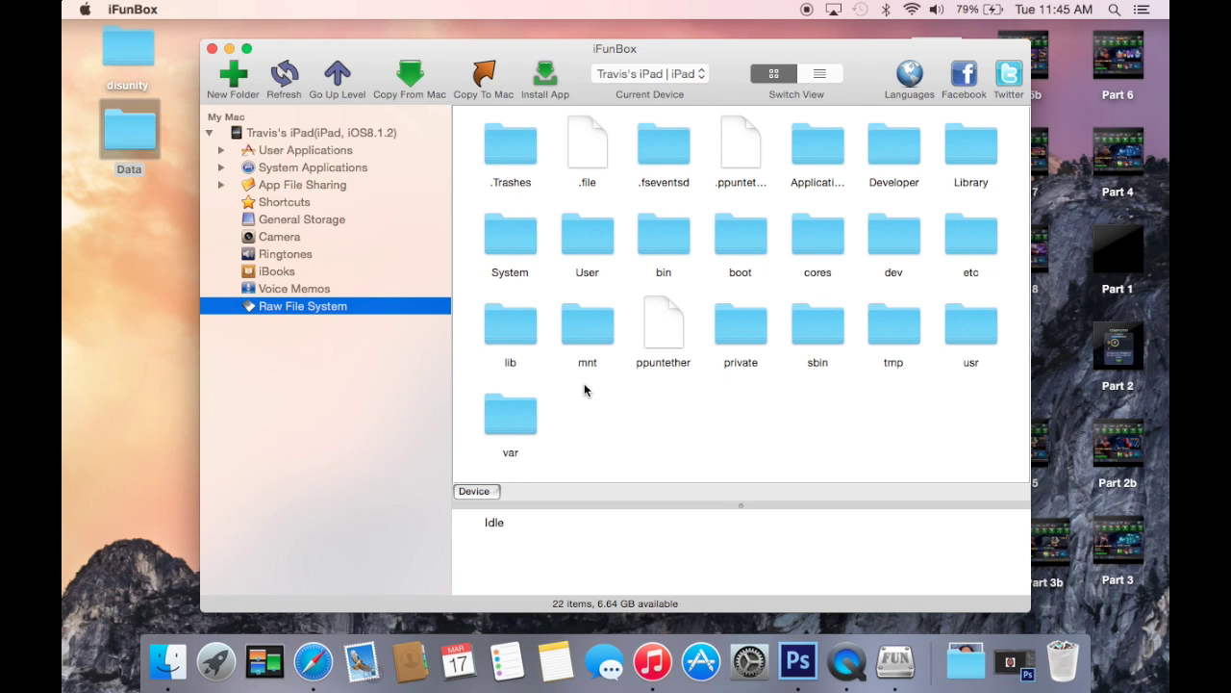
pyautogui.doubleClick(583, 240)
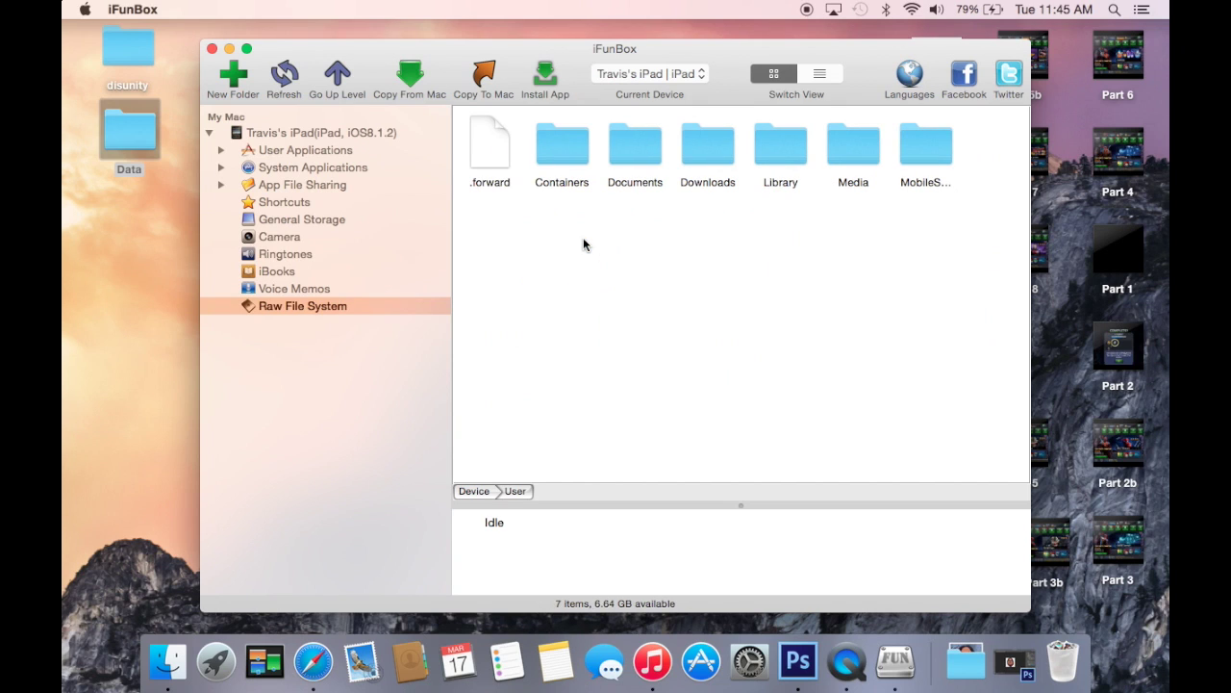
pyautogui.doubleClick(556, 157)
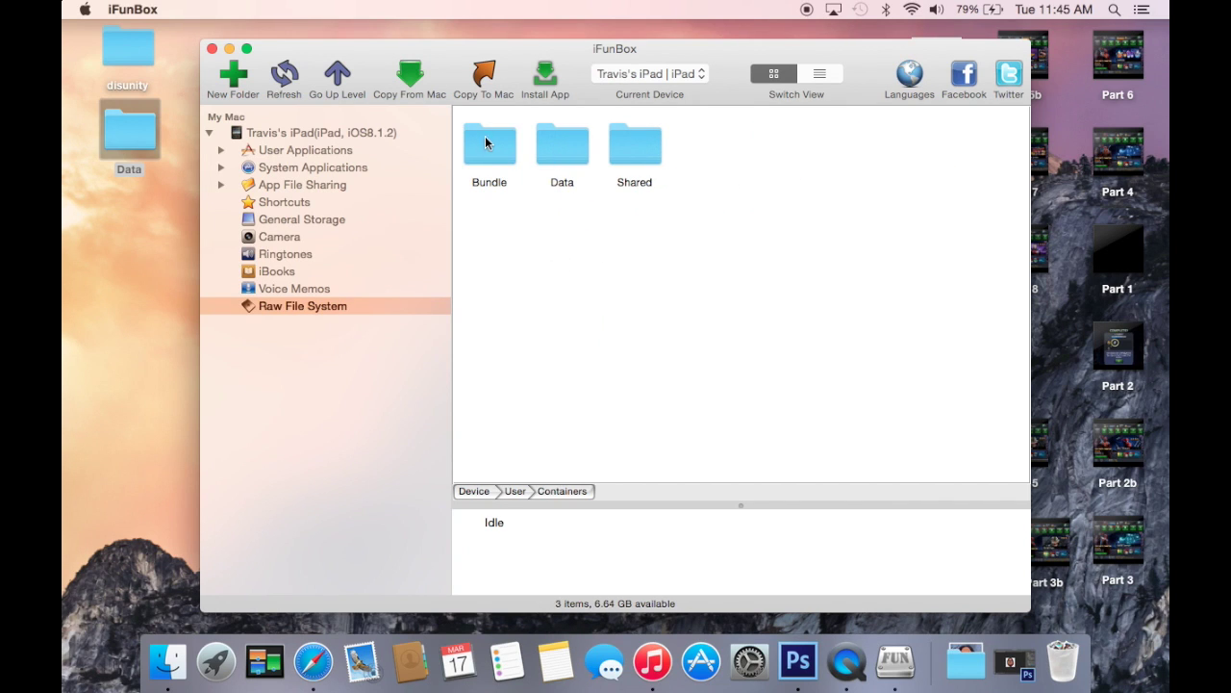
pyautogui.doubleClick(486, 141)
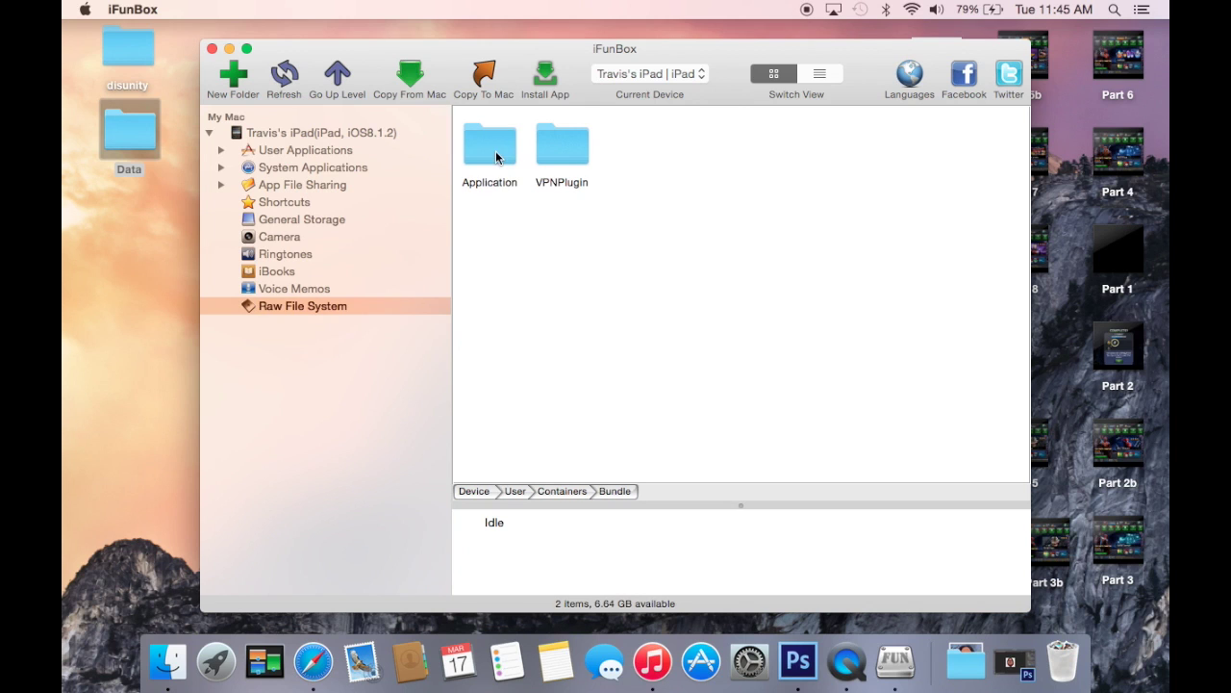
pyautogui.doubleClick(498, 158)
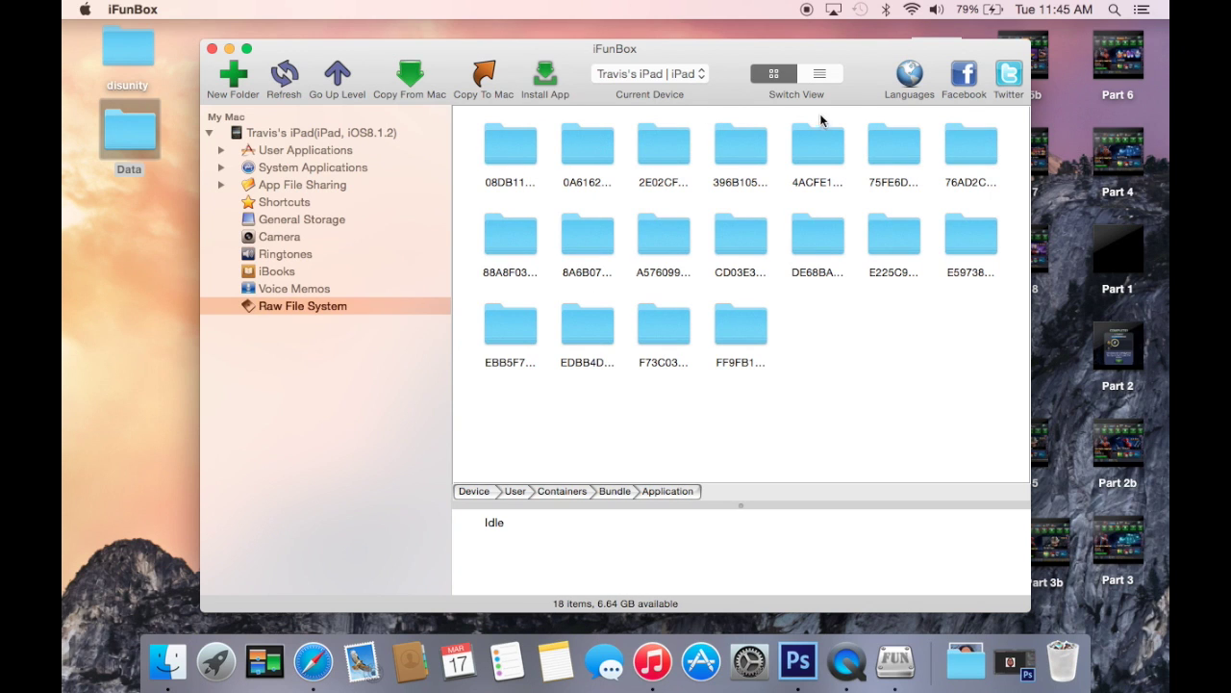
pyautogui.click(820, 75)
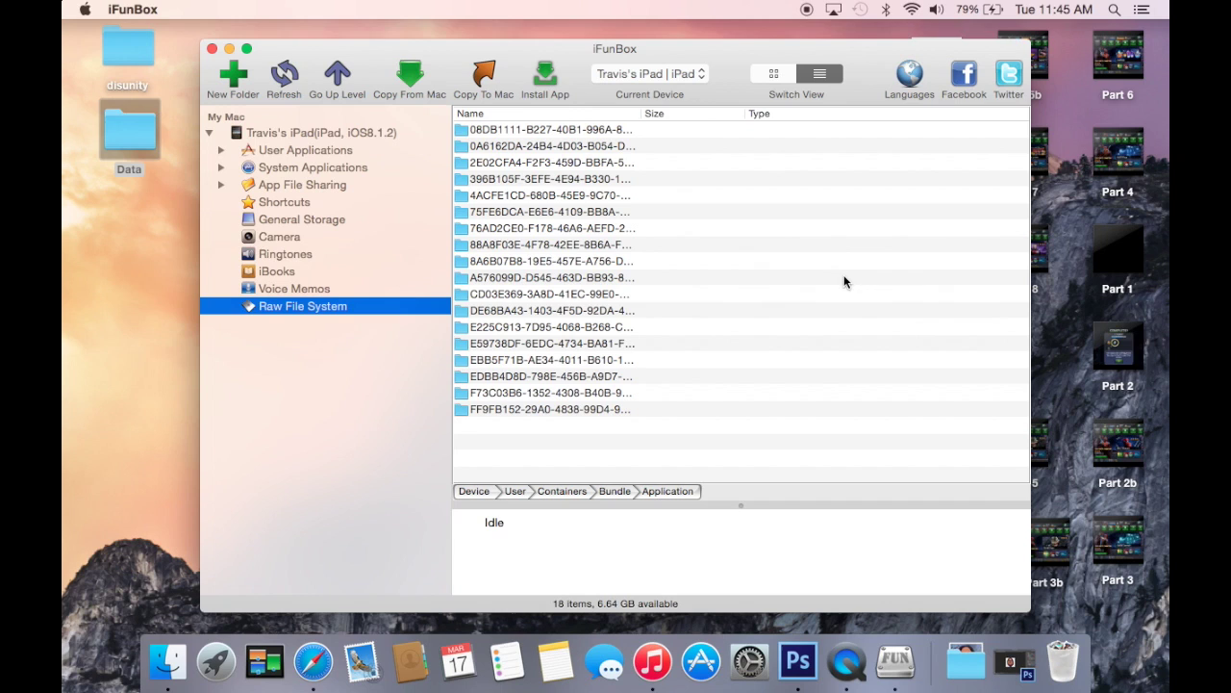
# Check the app folders and open the one containing marvelbattle.app
pyautogui.doubleClick(522, 129)
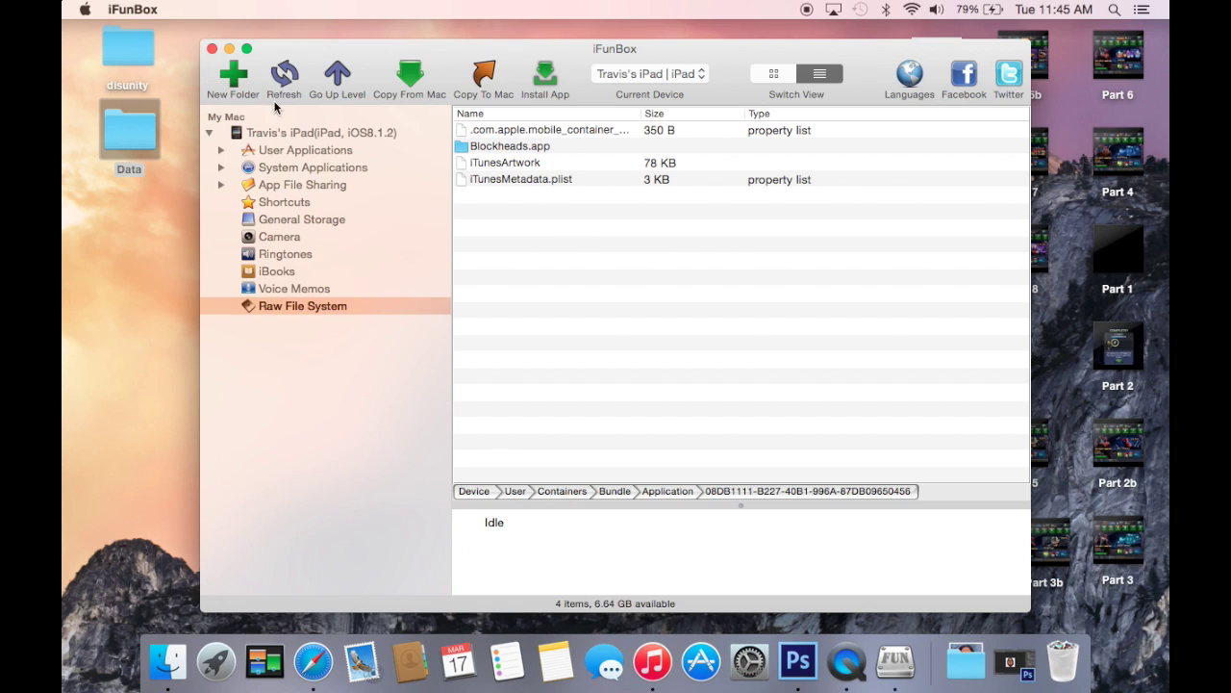
pyautogui.click(338, 79)
pyautogui.doubleClick(541, 145)
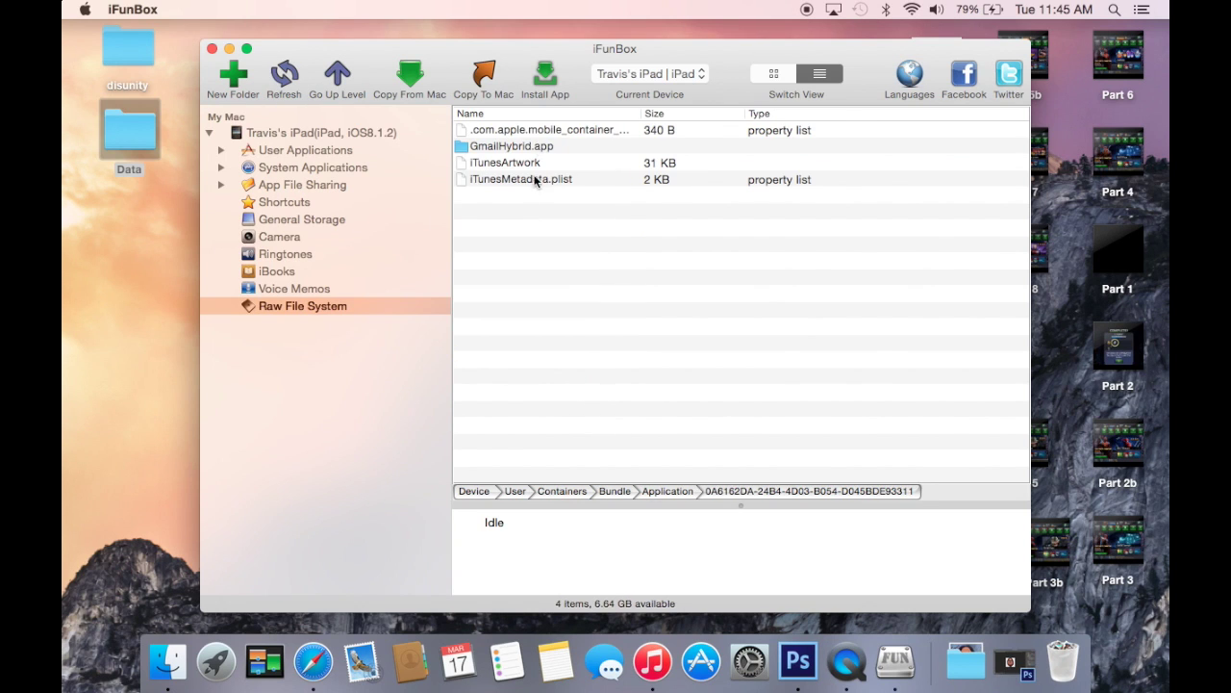
pyautogui.click(343, 73)
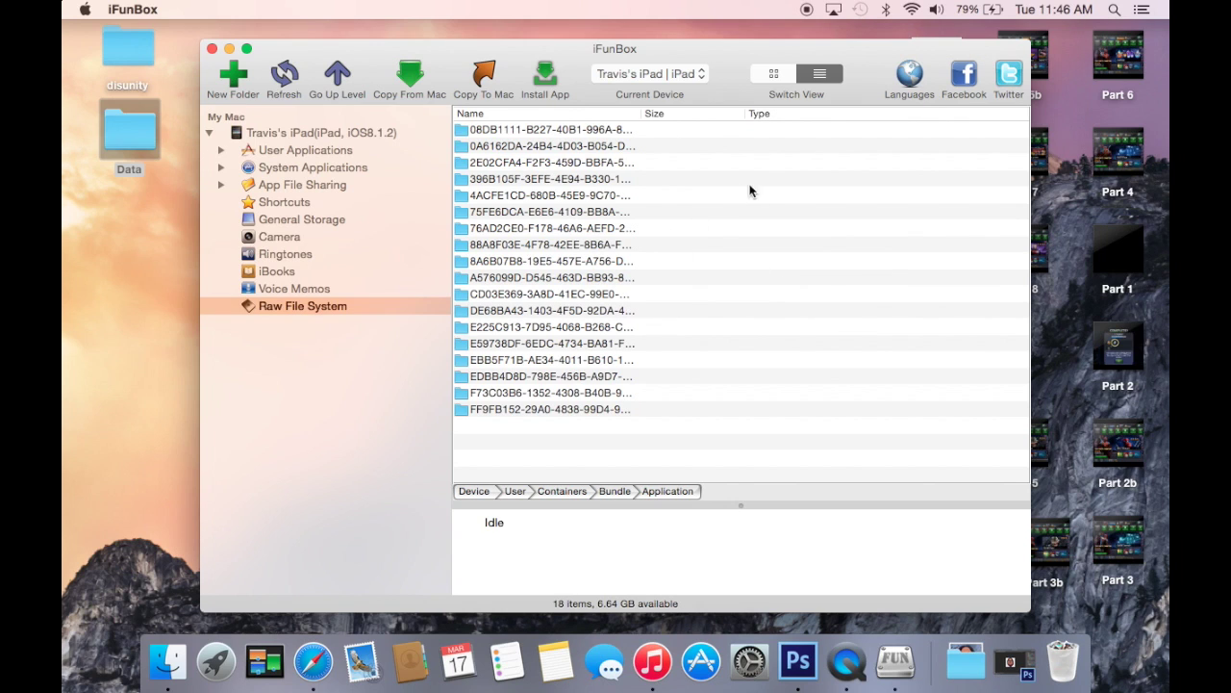
pyautogui.click(537, 231)
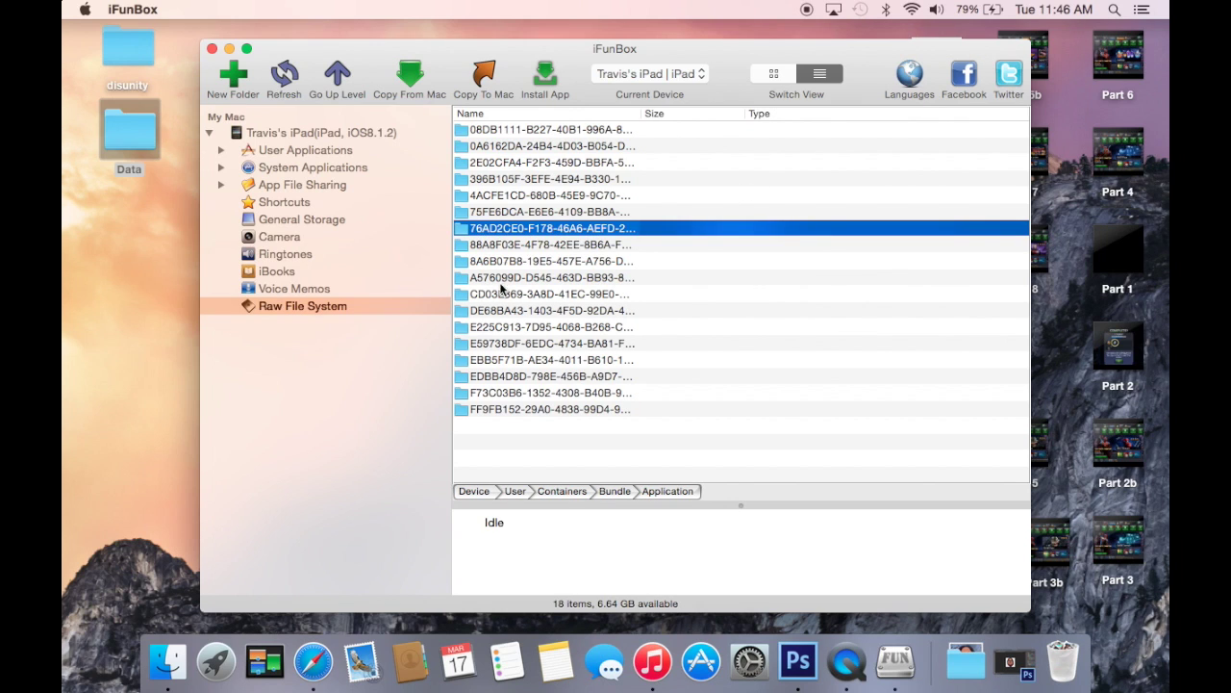
pyautogui.doubleClick(509, 231)
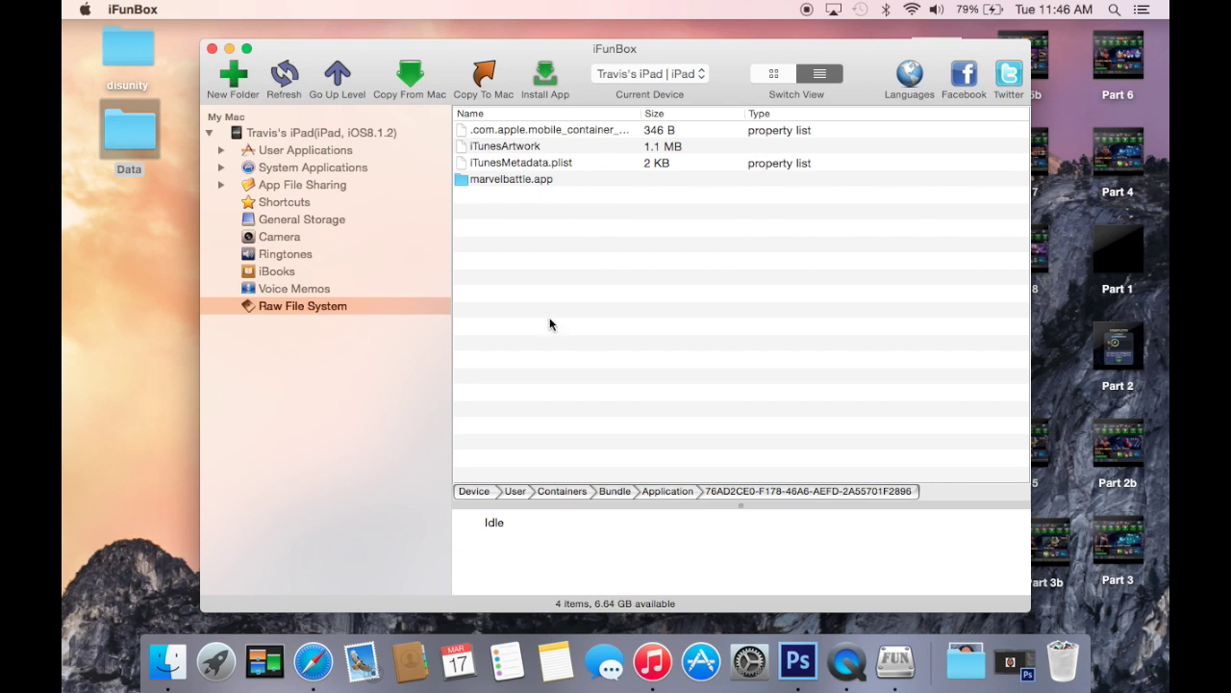
# Open marvelbattle.app, its Data folder, then the ui subfolder
pyautogui.doubleClick(512, 178)
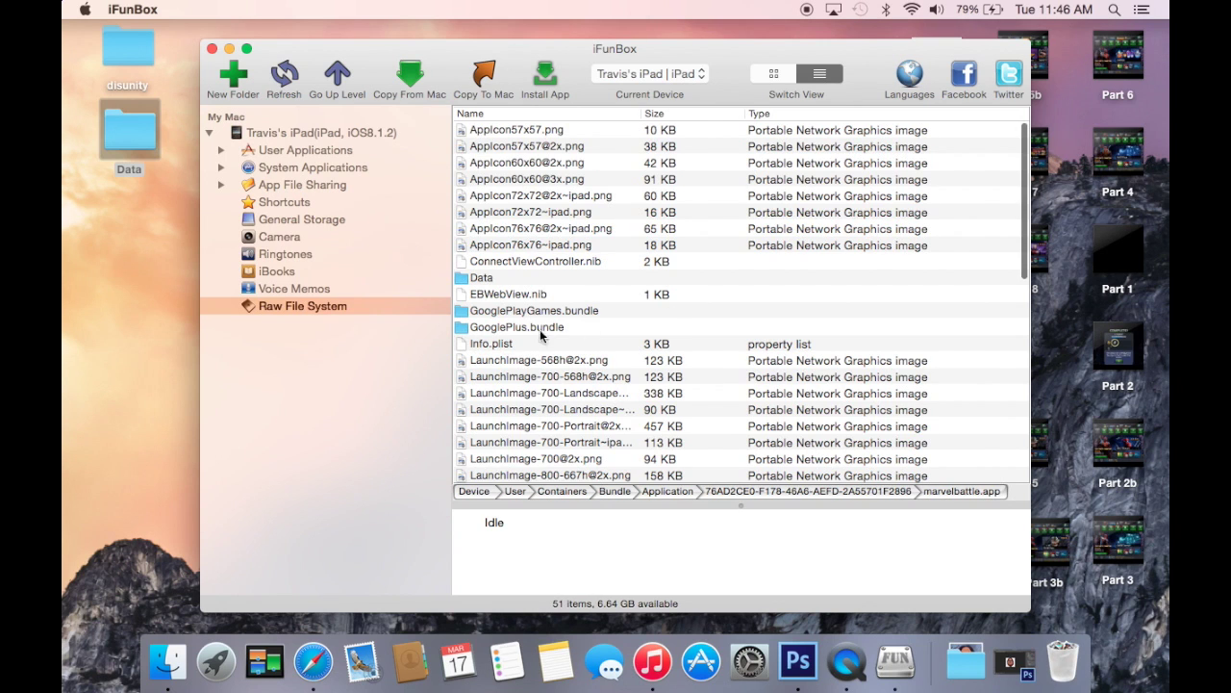
pyautogui.doubleClick(491, 277)
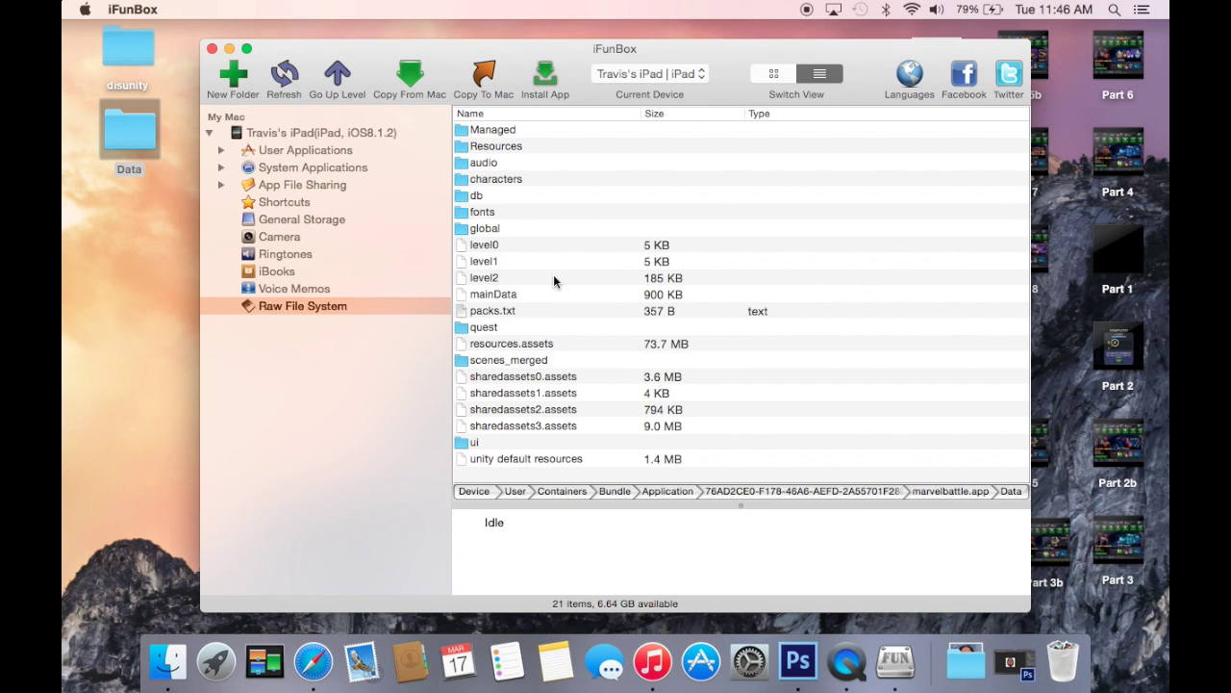
pyautogui.scroll(-1, 553, 279)
pyautogui.scroll(1, 554, 277)
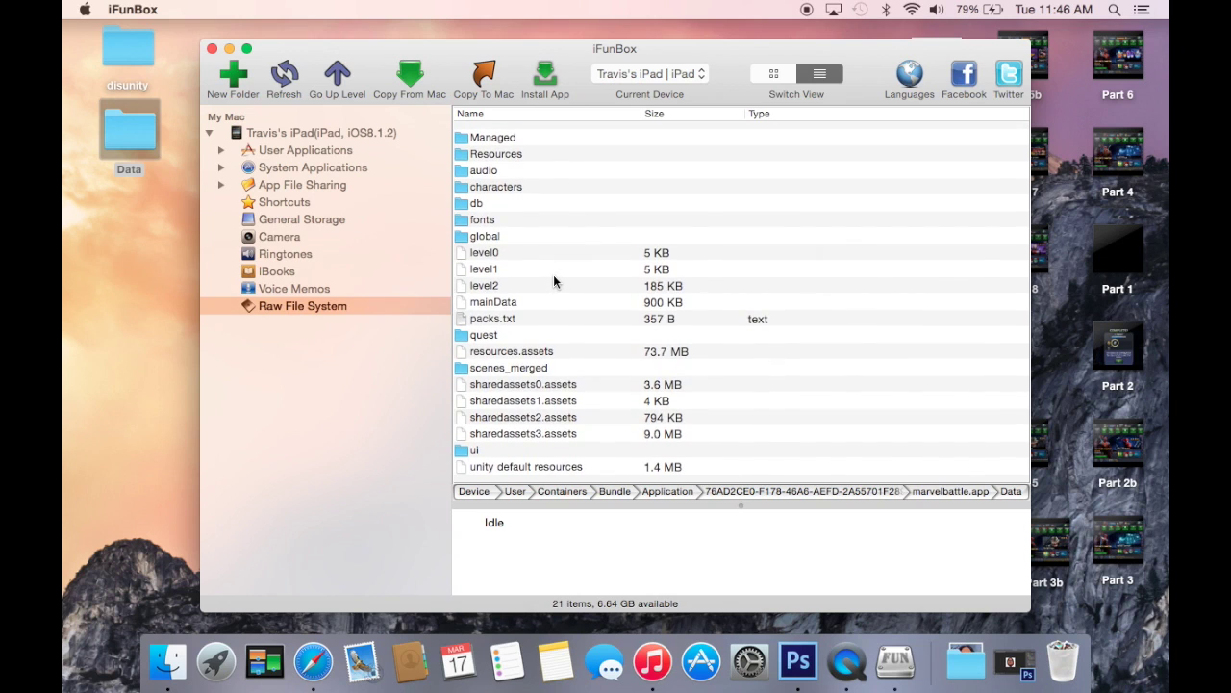
pyautogui.scroll(-1, 553, 281)
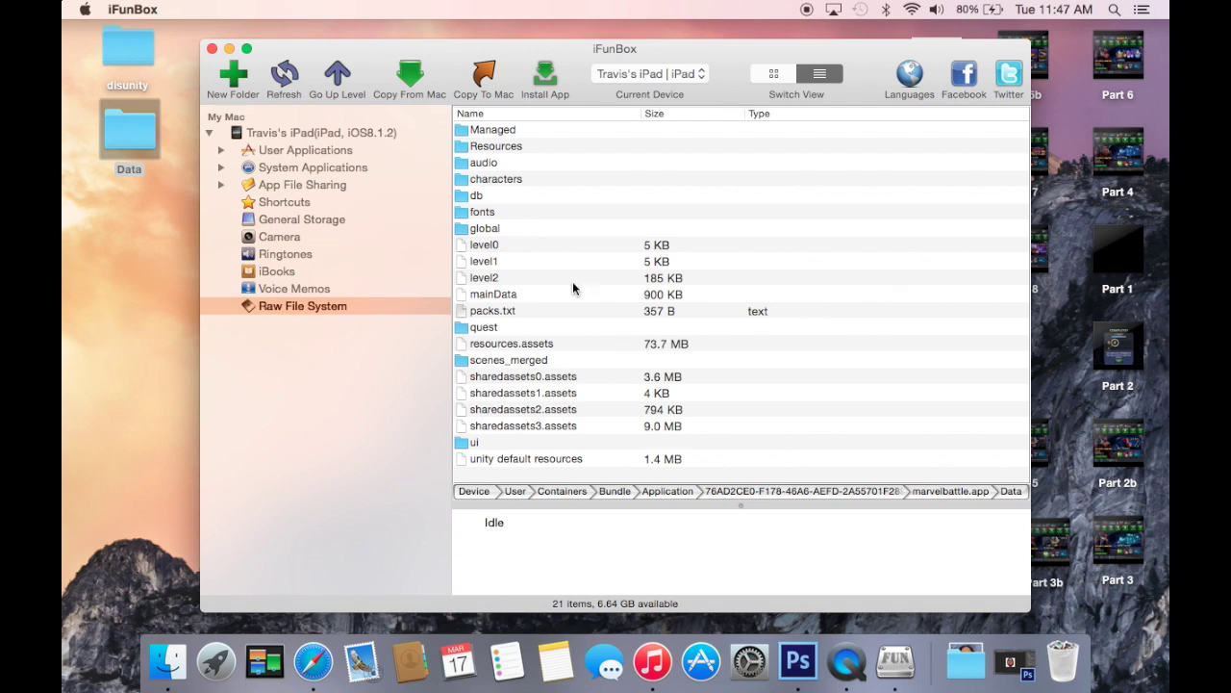
pyautogui.doubleClick(462, 442)
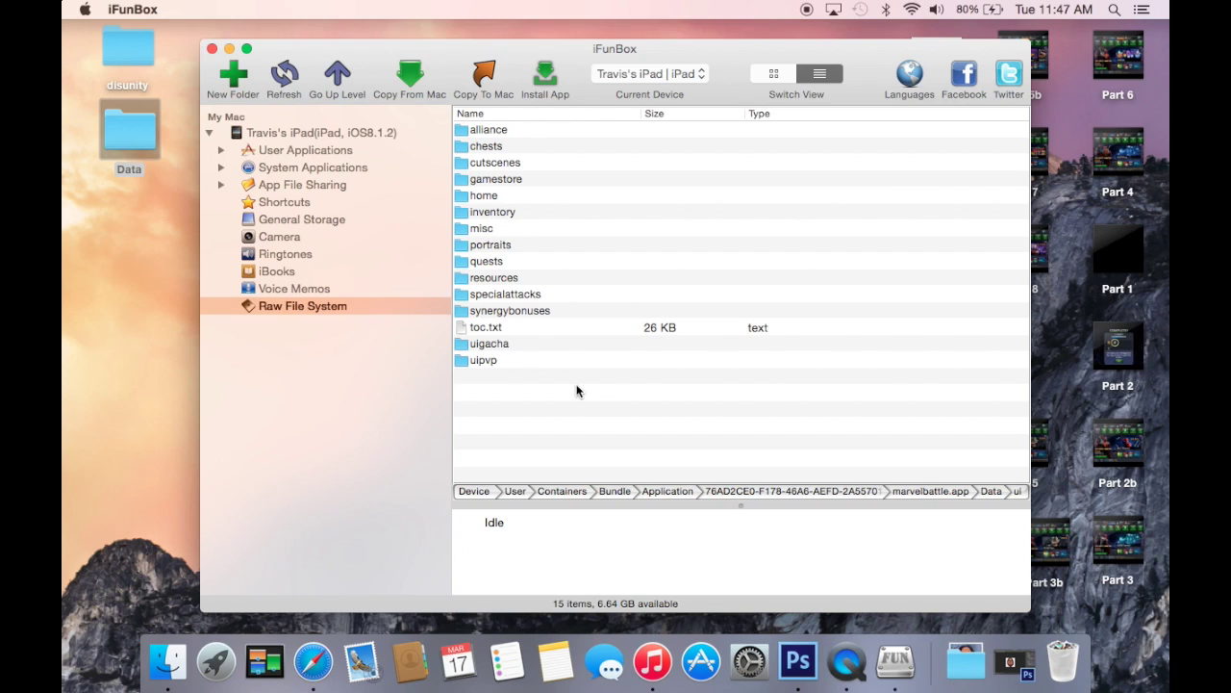
pyautogui.click(495, 352)
pyautogui.doubleClick(494, 348)
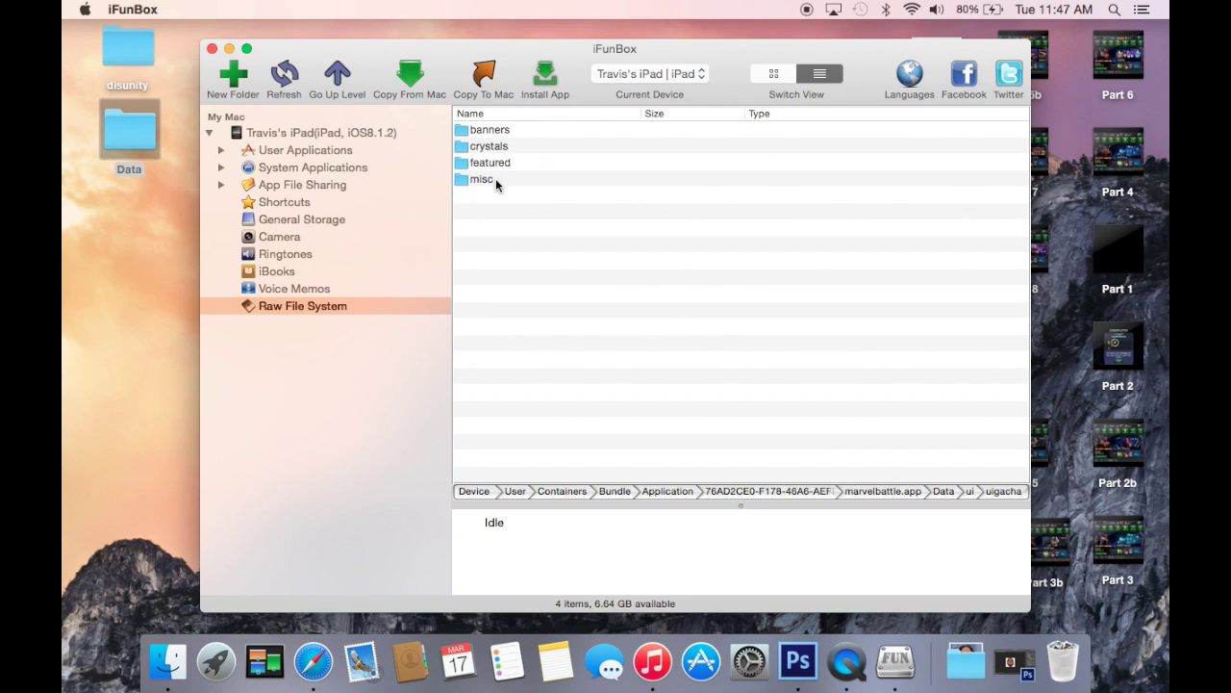
pyautogui.click(492, 150)
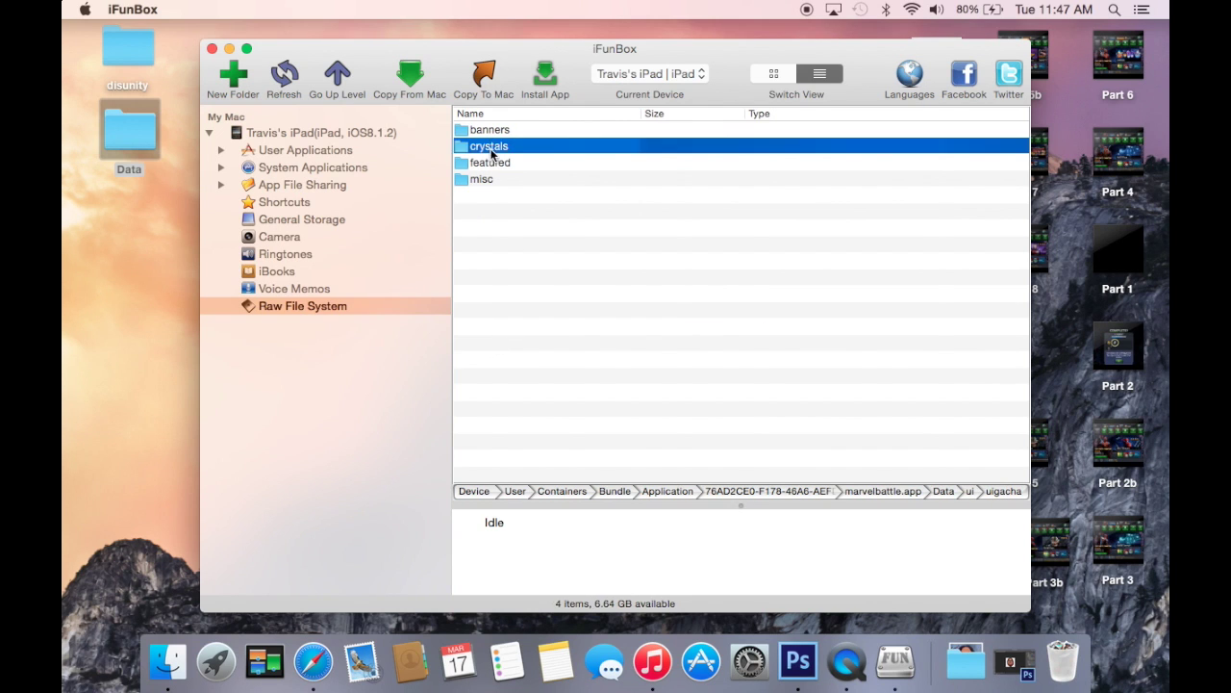
pyautogui.doubleClick(492, 151)
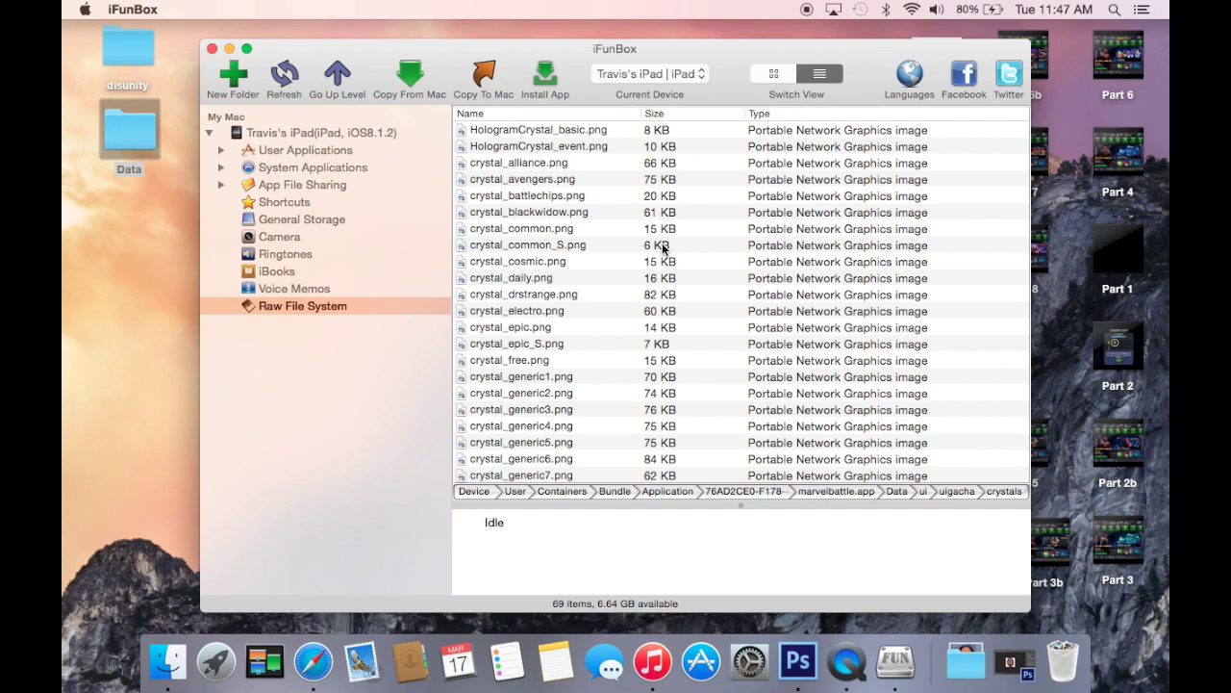
pyautogui.click(338, 80)
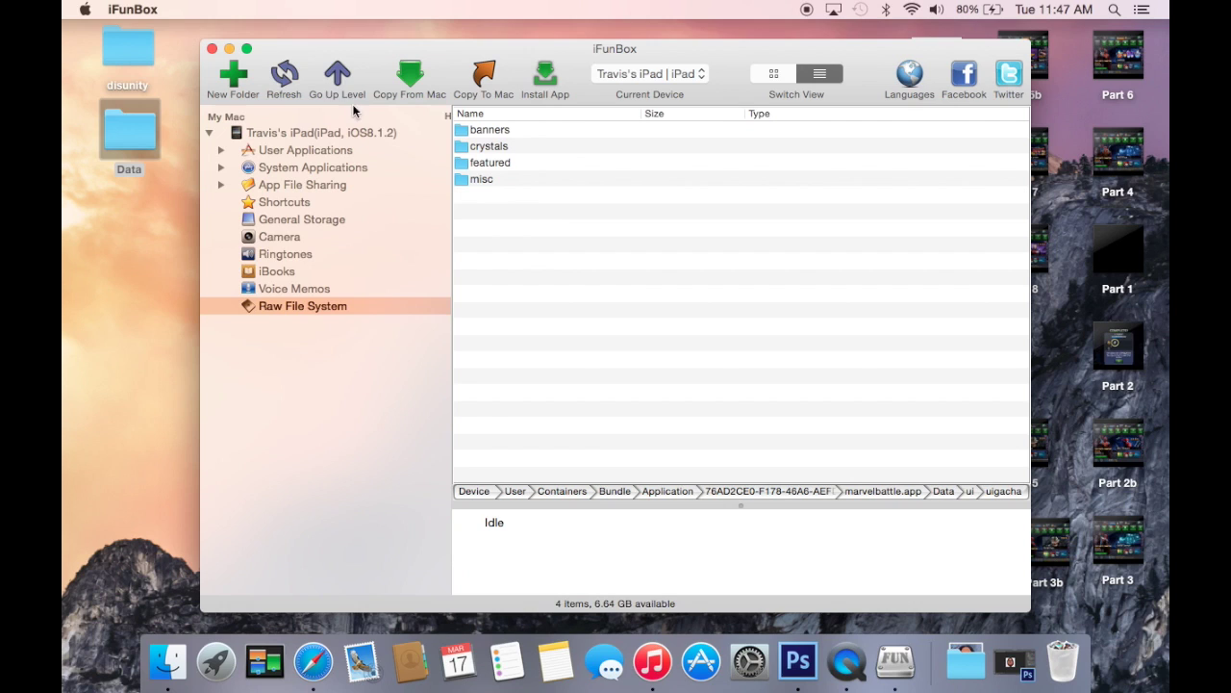
pyautogui.click(338, 74)
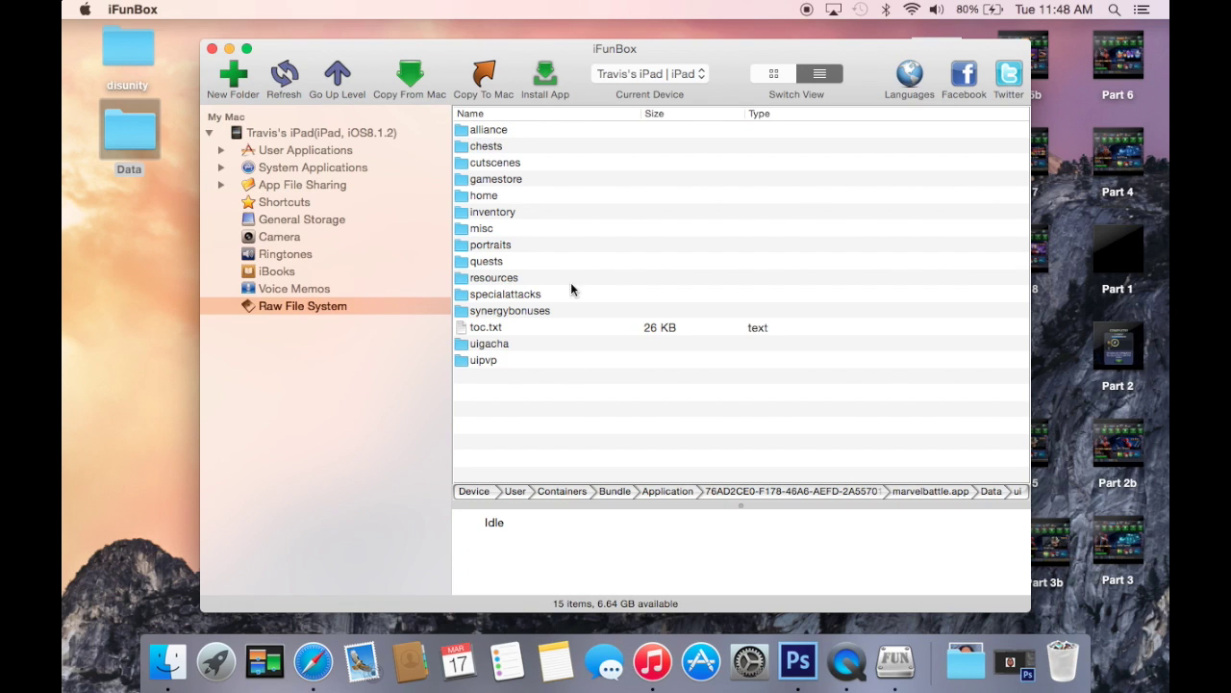
# Open the portraits folder and display its 66 files as thumbnails
pyautogui.doubleClick(486, 247)
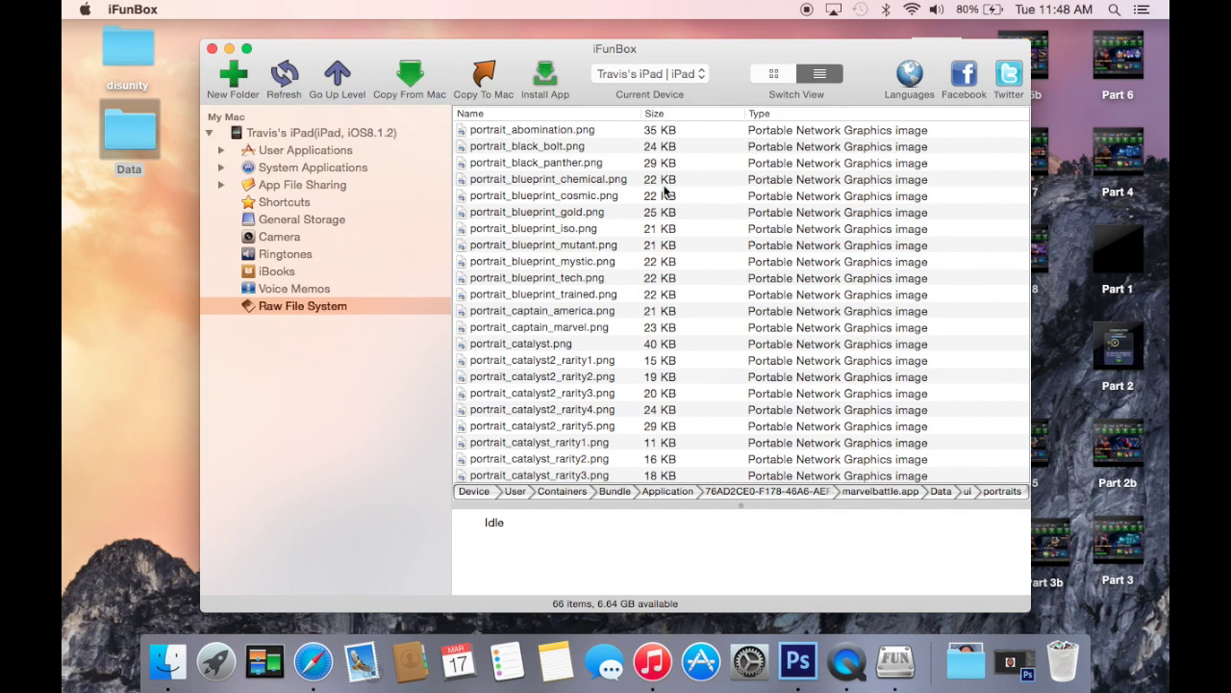
pyautogui.click(775, 73)
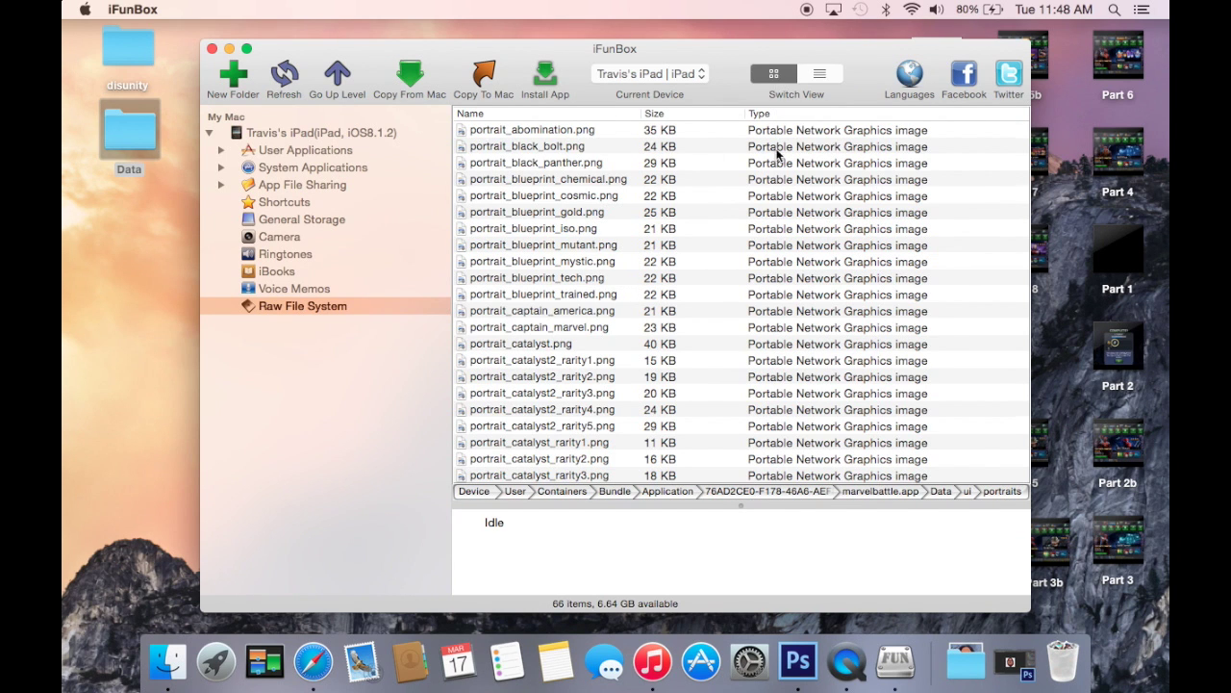
pyautogui.scroll(-5, 786, 329)
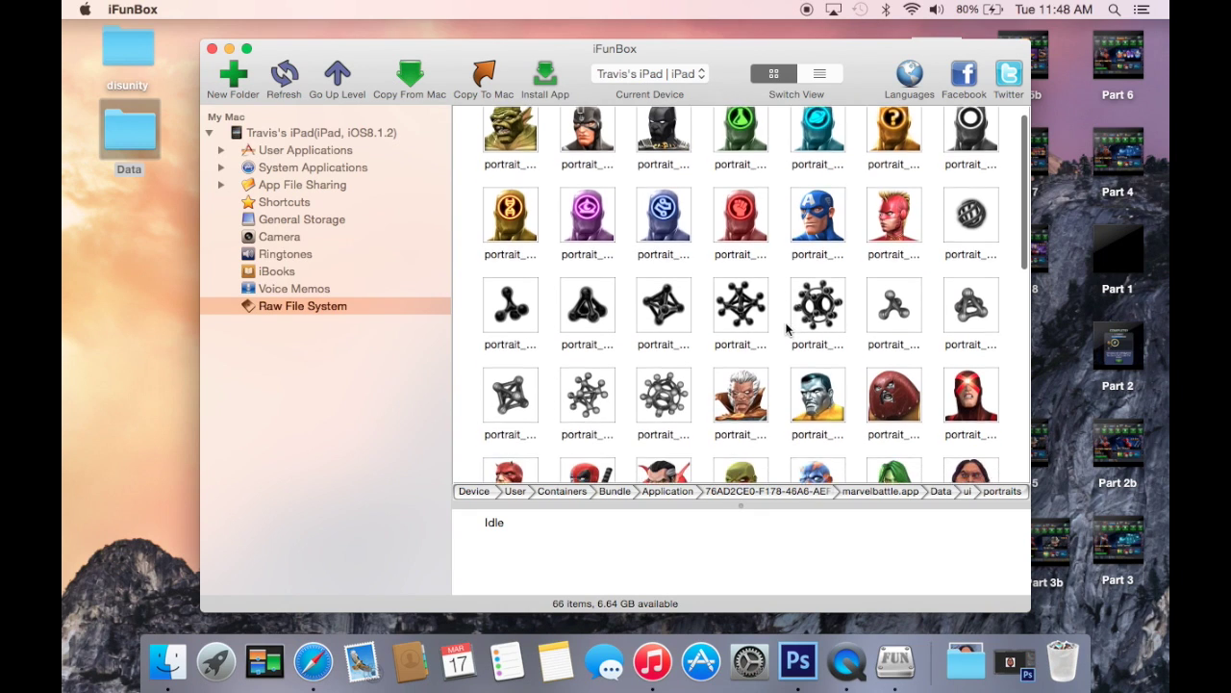
pyautogui.scroll(-5, 786, 329)
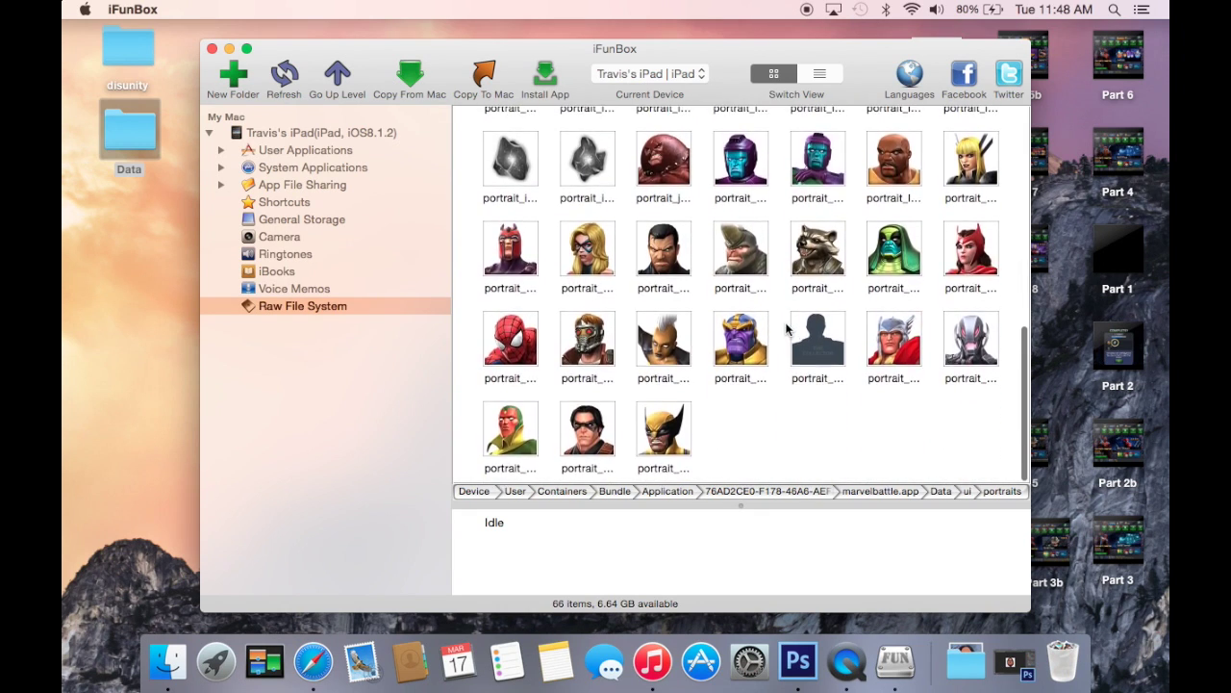
pyautogui.scroll(8, 787, 329)
pyautogui.scroll(-1, 786, 329)
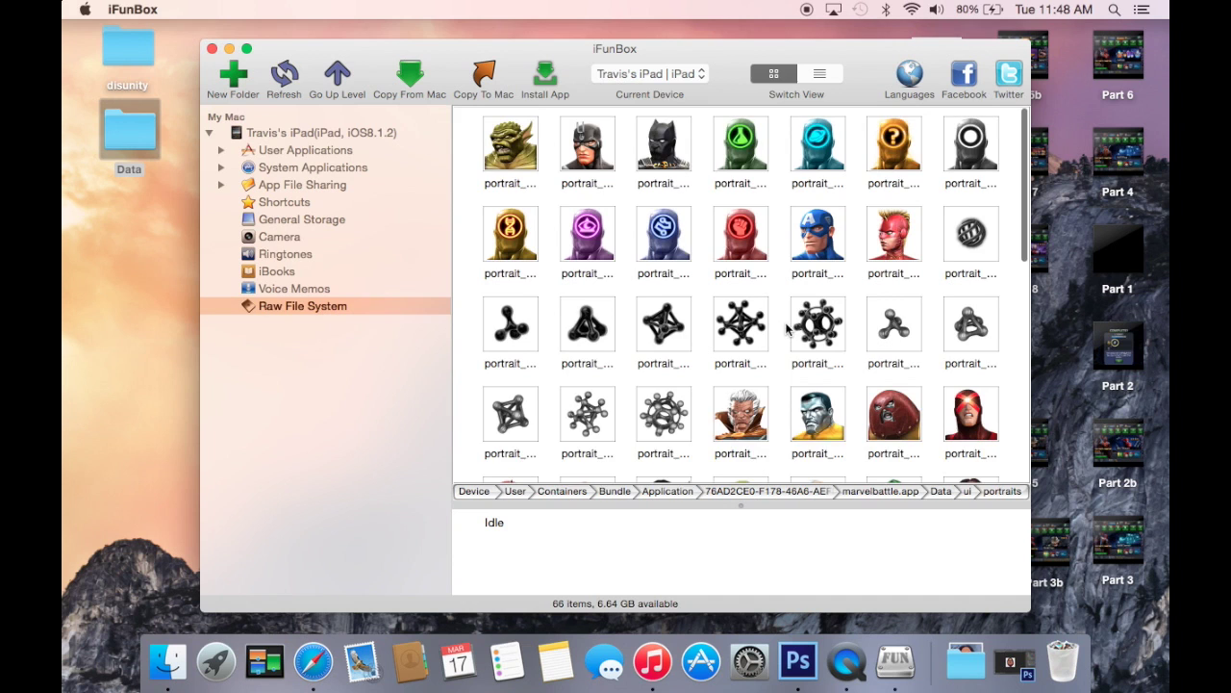
pyautogui.scroll(3, 787, 329)
# Start renaming the blue portrait file, then cancel, keeping its original name
pyautogui.rightClick(664, 217)
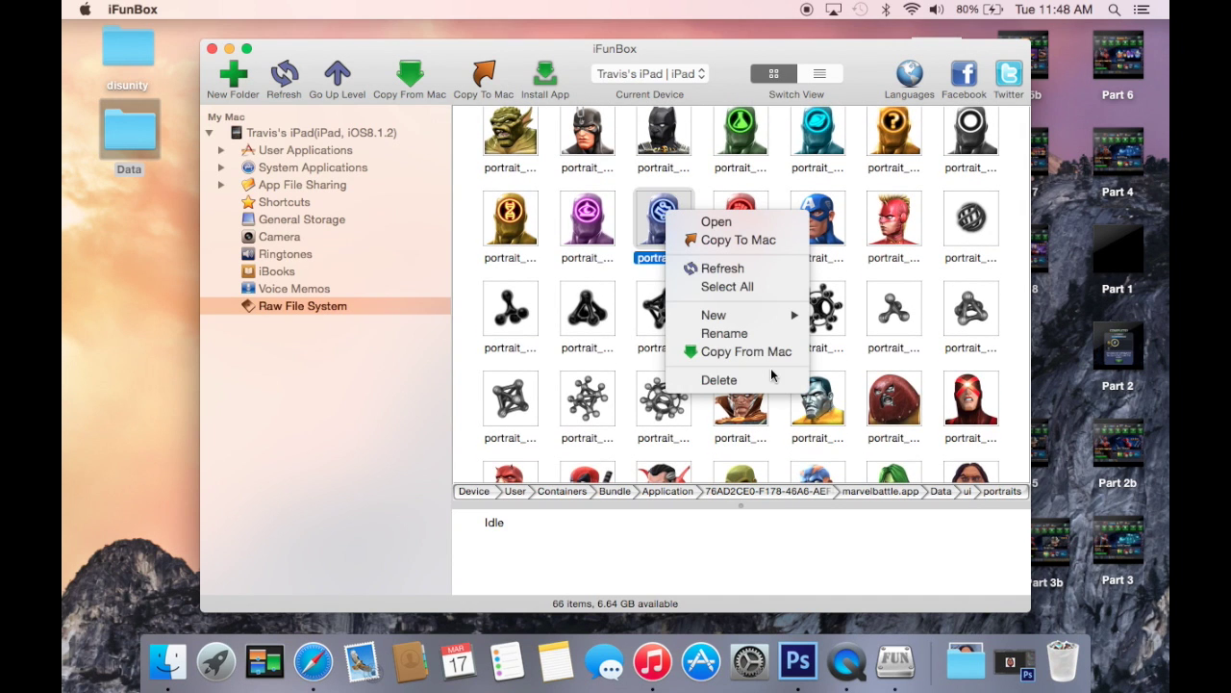
pyautogui.click(741, 333)
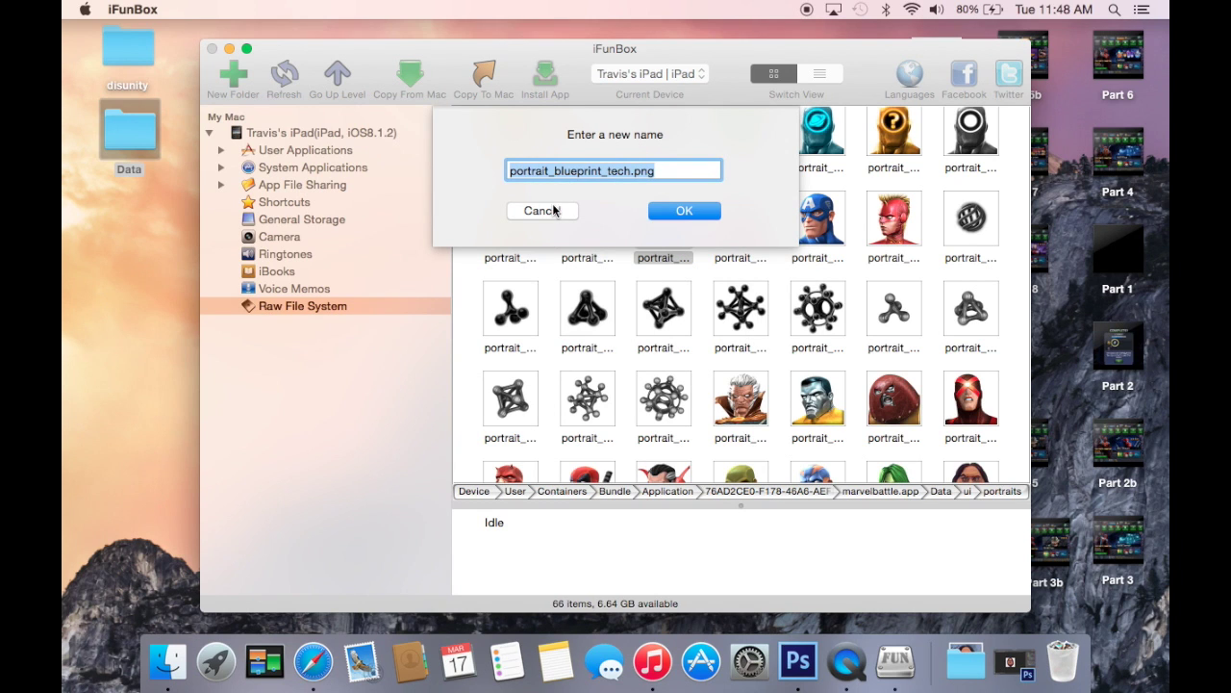
pyautogui.click(544, 211)
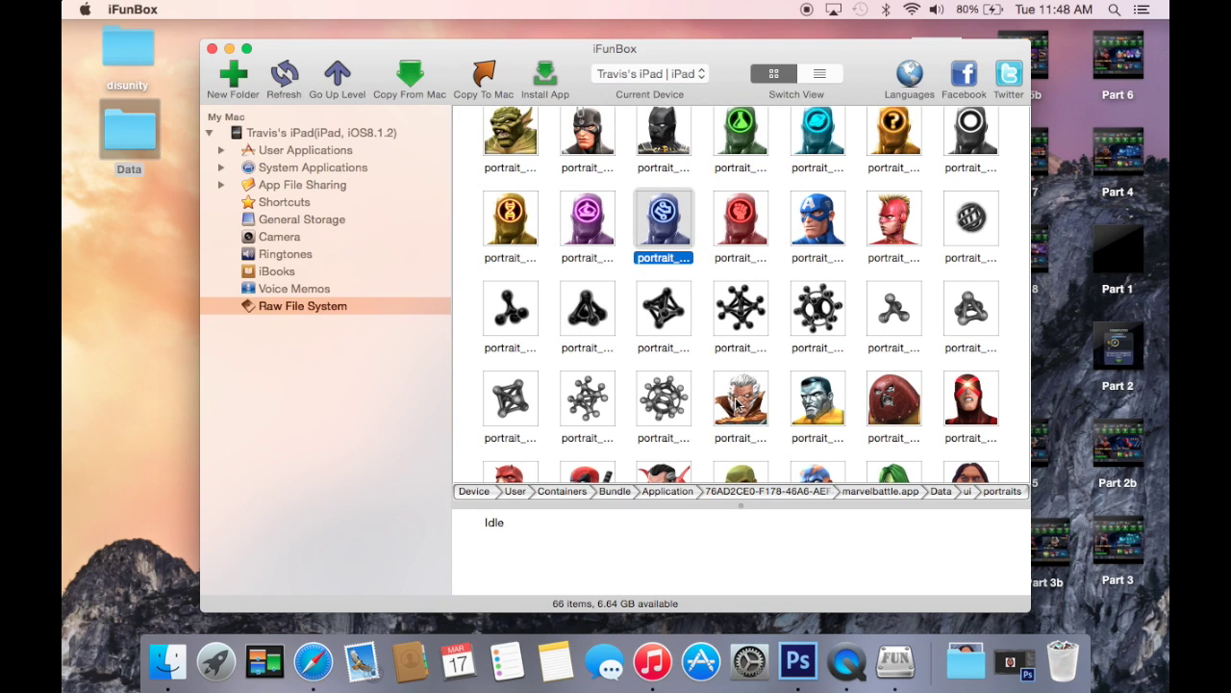
# Scroll the portraits grid and select the white-haired hero's thumbnail
pyautogui.scroll(-3, 737, 404)
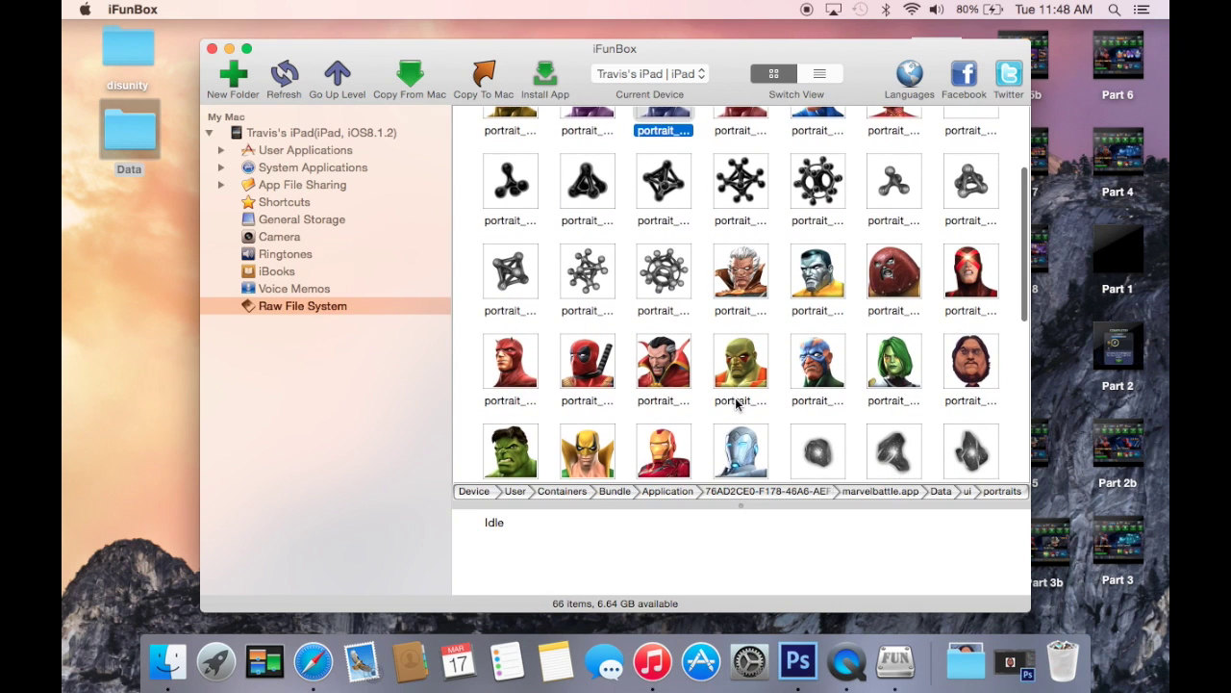
pyautogui.scroll(-2, 737, 404)
pyautogui.scroll(-3, 737, 404)
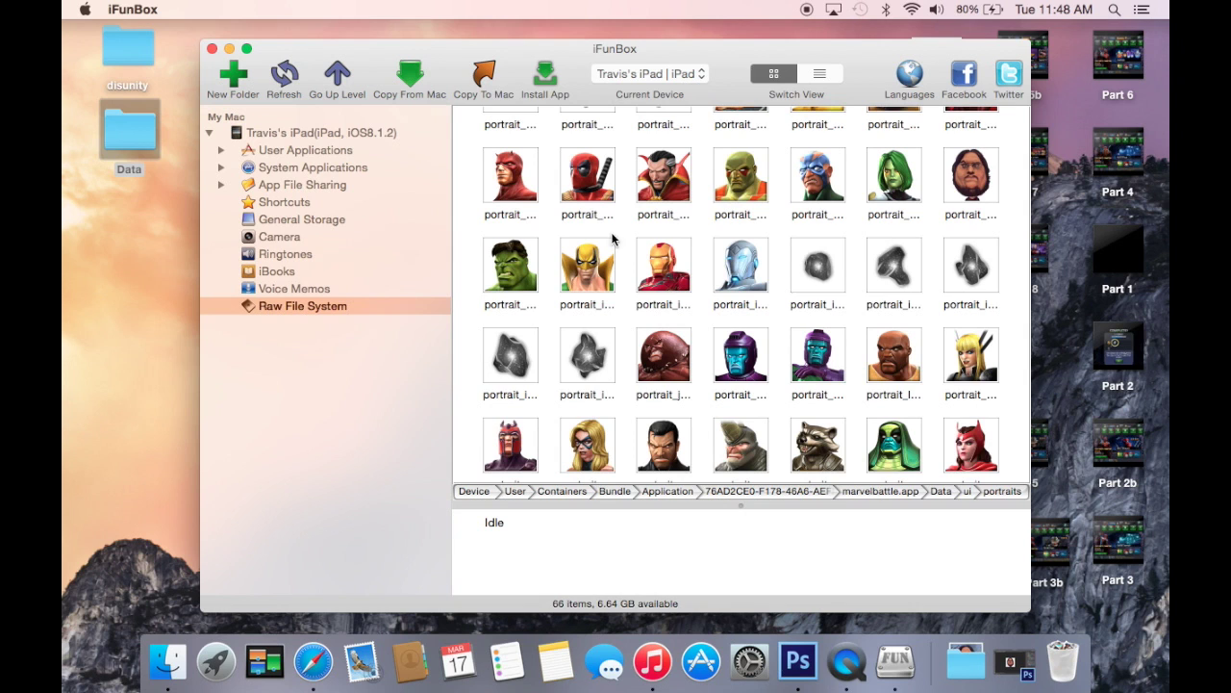
pyautogui.scroll(-1, 709, 260)
pyautogui.scroll(3, 709, 261)
pyautogui.click(748, 183)
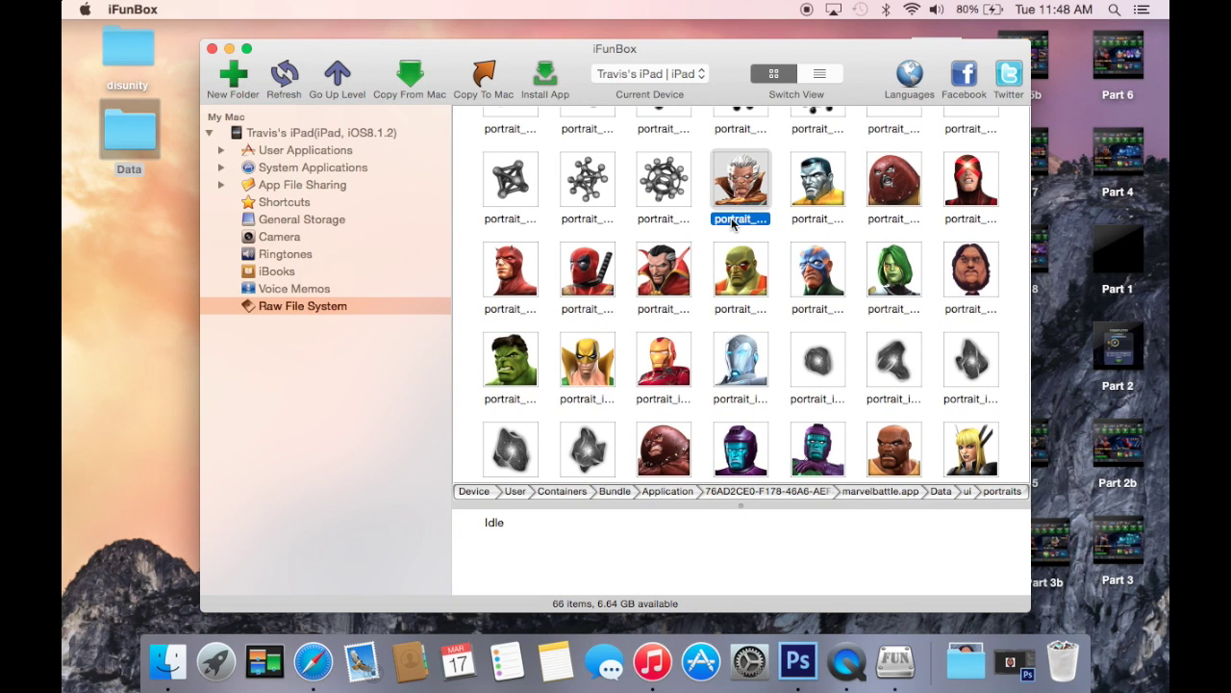
pyautogui.scroll(-5, 627, 393)
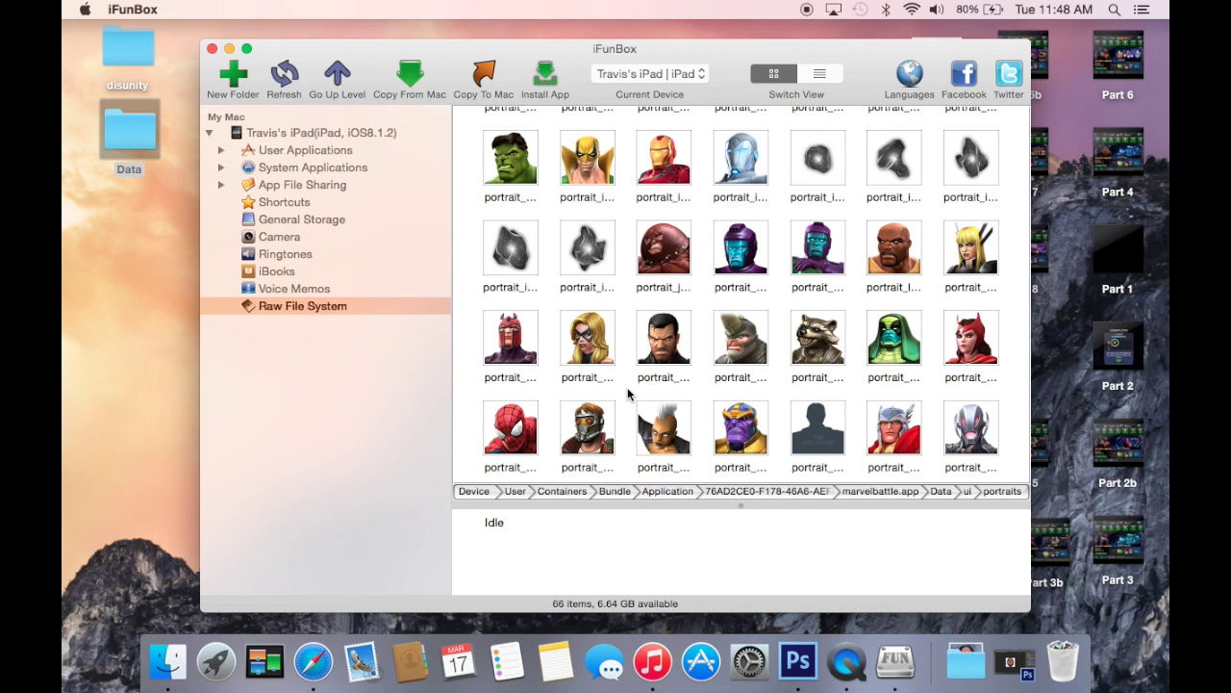
pyautogui.scroll(-3, 627, 392)
pyautogui.scroll(10, 627, 392)
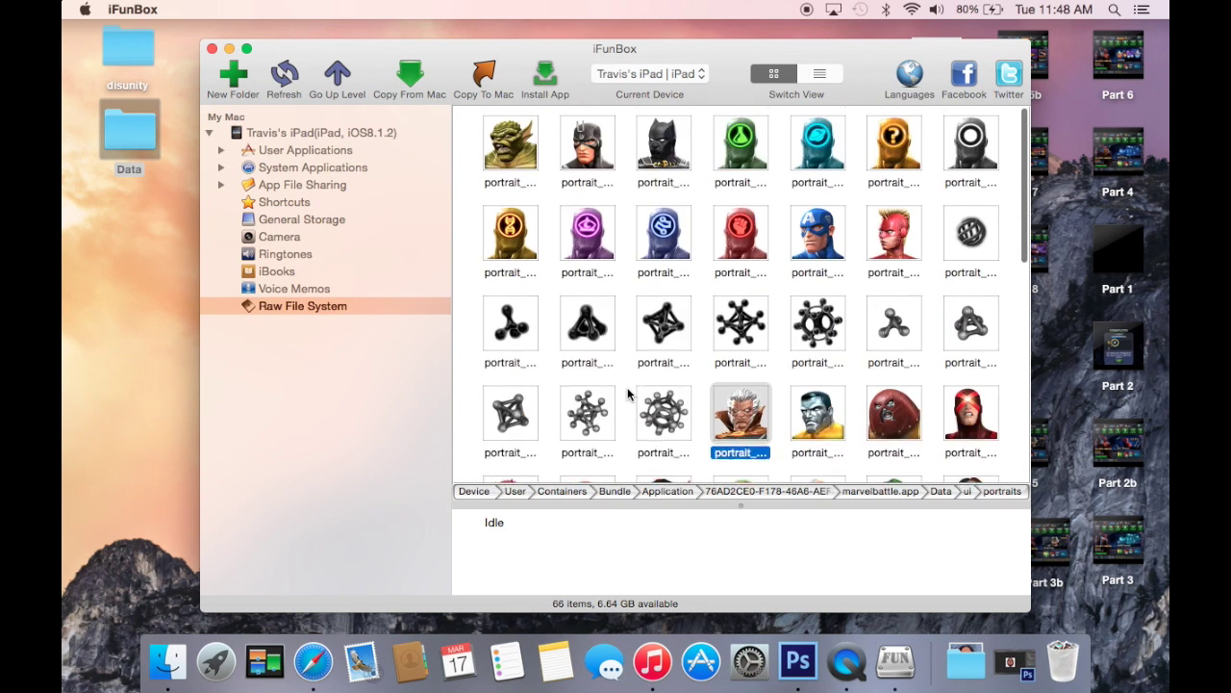
pyautogui.scroll(-2, 627, 392)
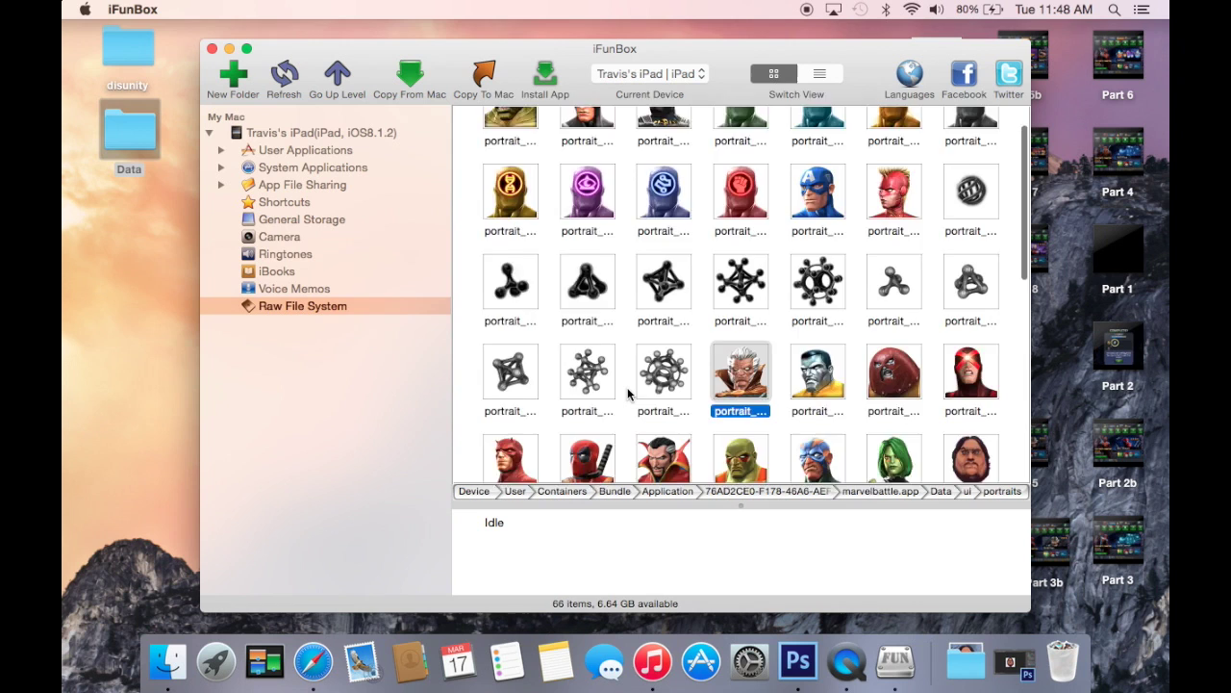
pyautogui.scroll(-5, 627, 393)
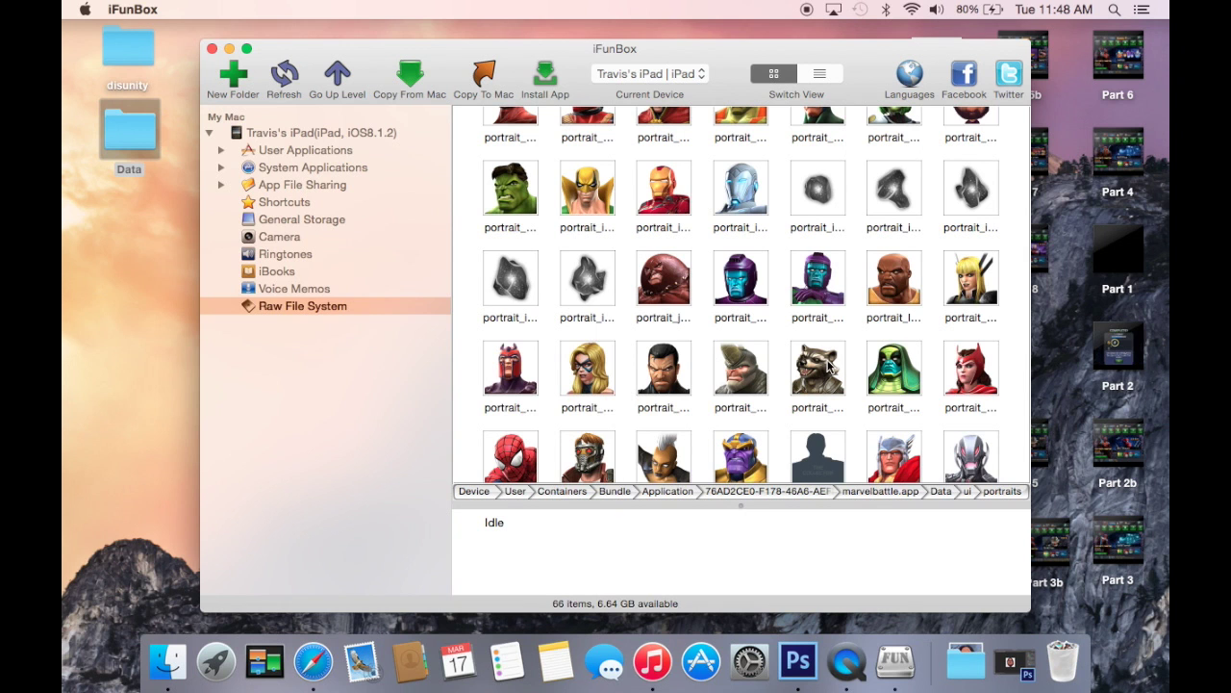
pyautogui.scroll(-3, 827, 363)
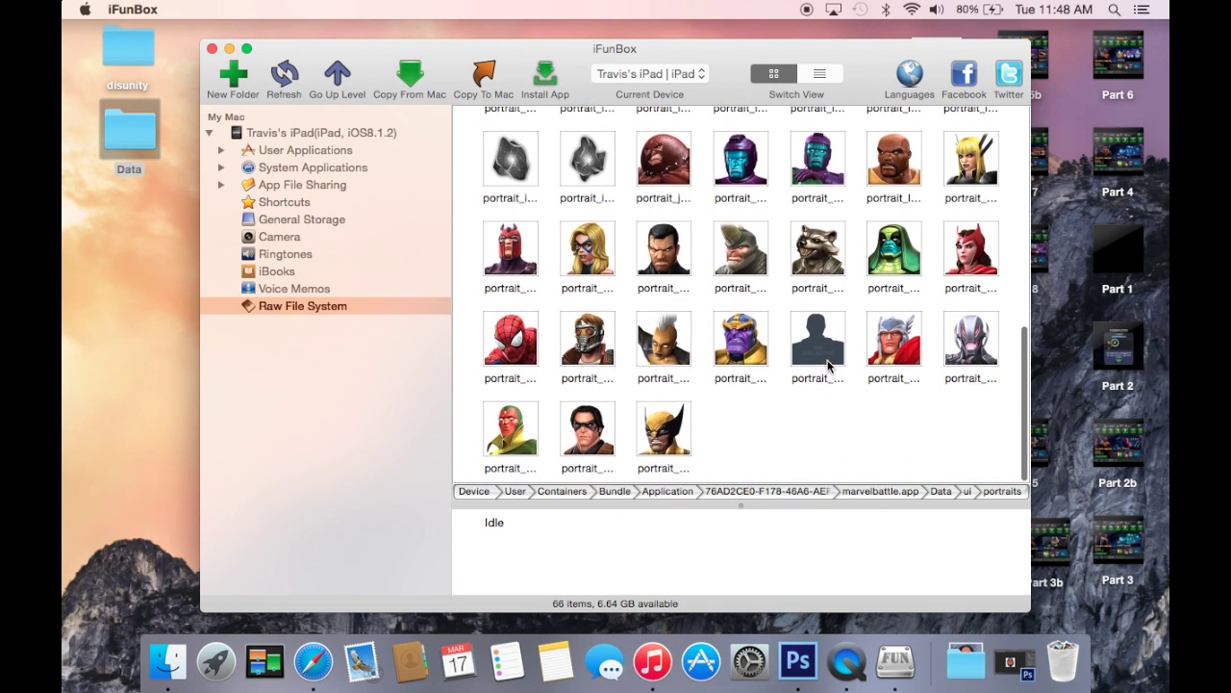
pyautogui.scroll(4, 829, 365)
pyautogui.scroll(3, 828, 366)
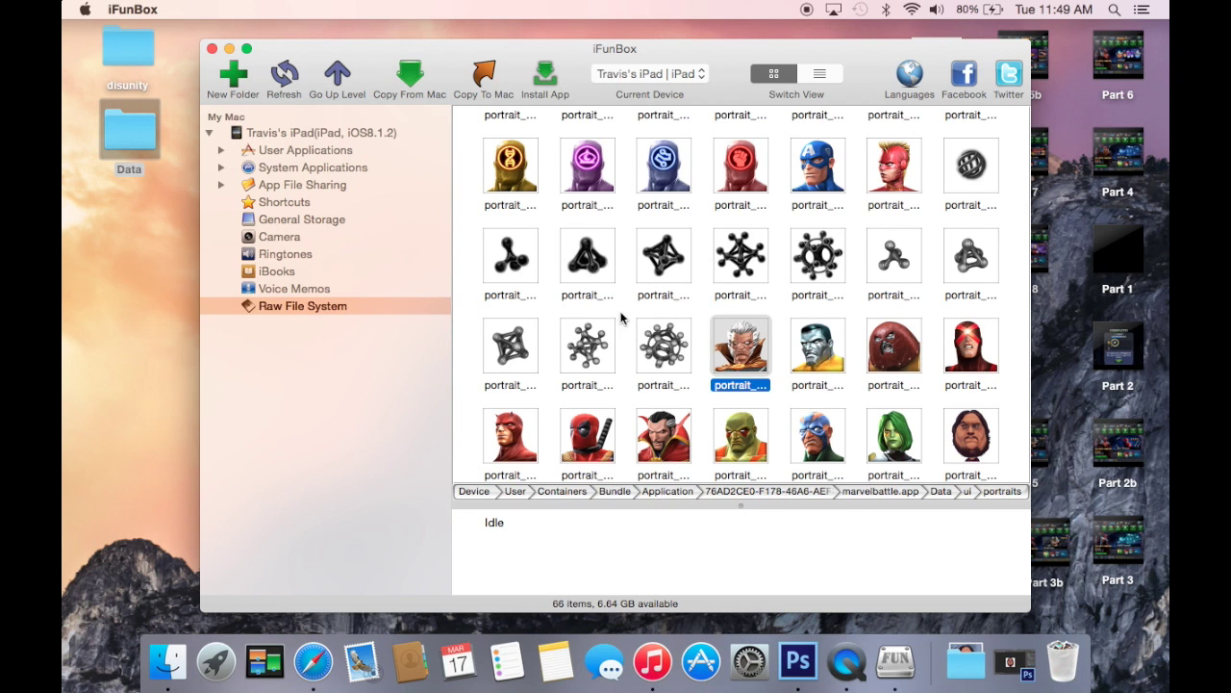
pyautogui.scroll(-2, 626, 324)
pyautogui.scroll(4, 631, 327)
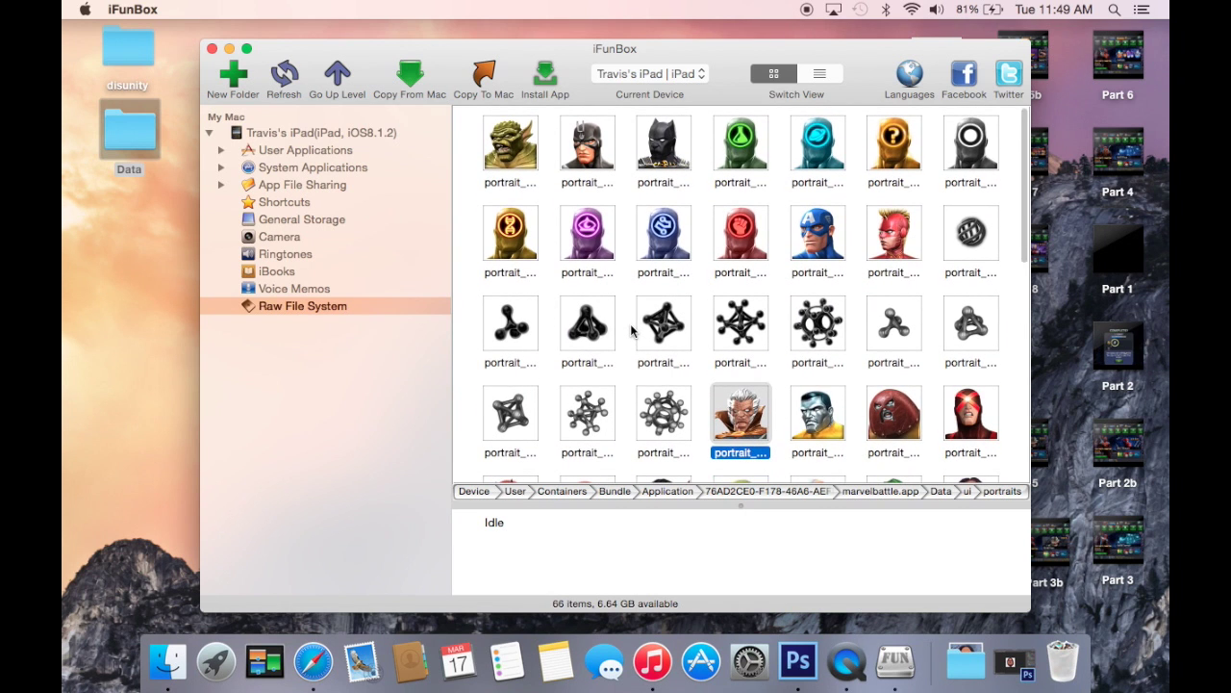
pyautogui.scroll(-2, 631, 330)
pyautogui.scroll(2, 631, 330)
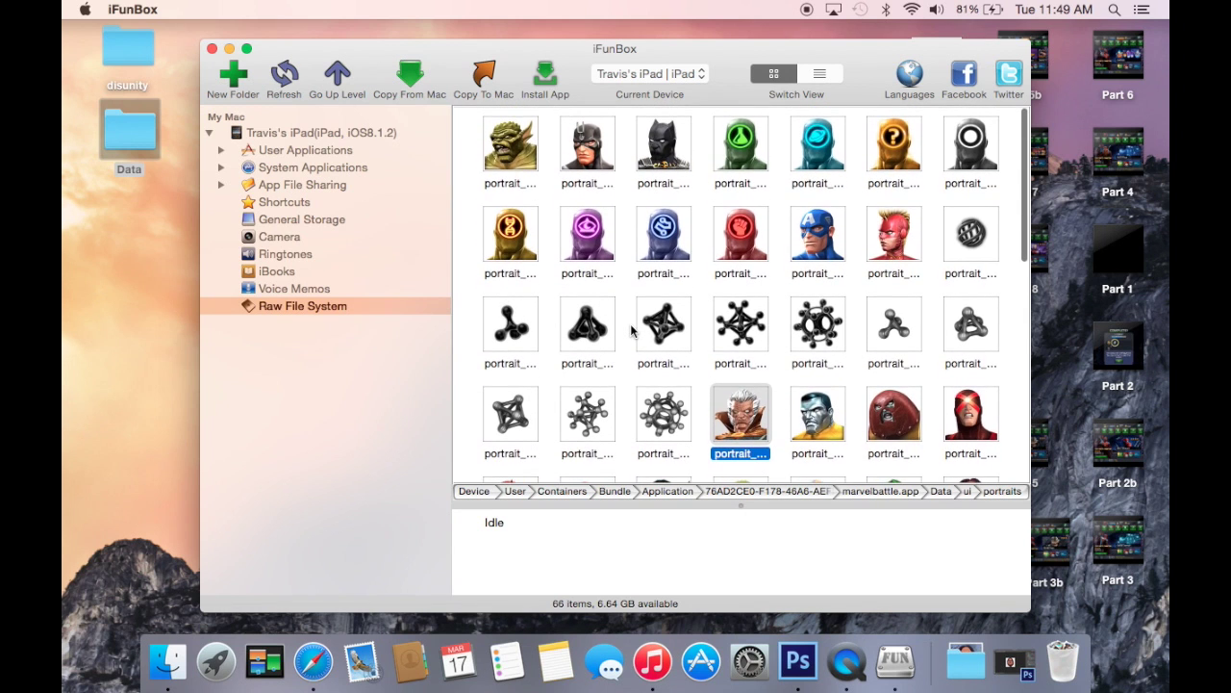
pyautogui.scroll(1, 635, 327)
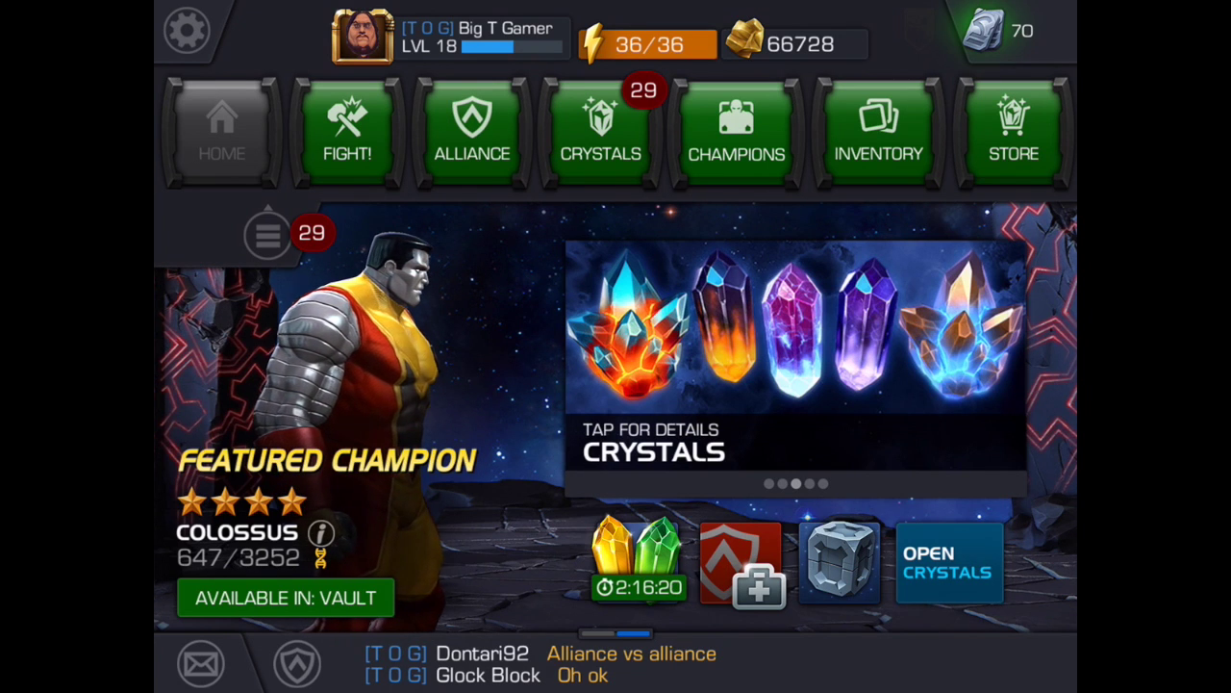
# Open and close the player profile and alliance chat, returning to the home screen
pyautogui.click(362, 36)
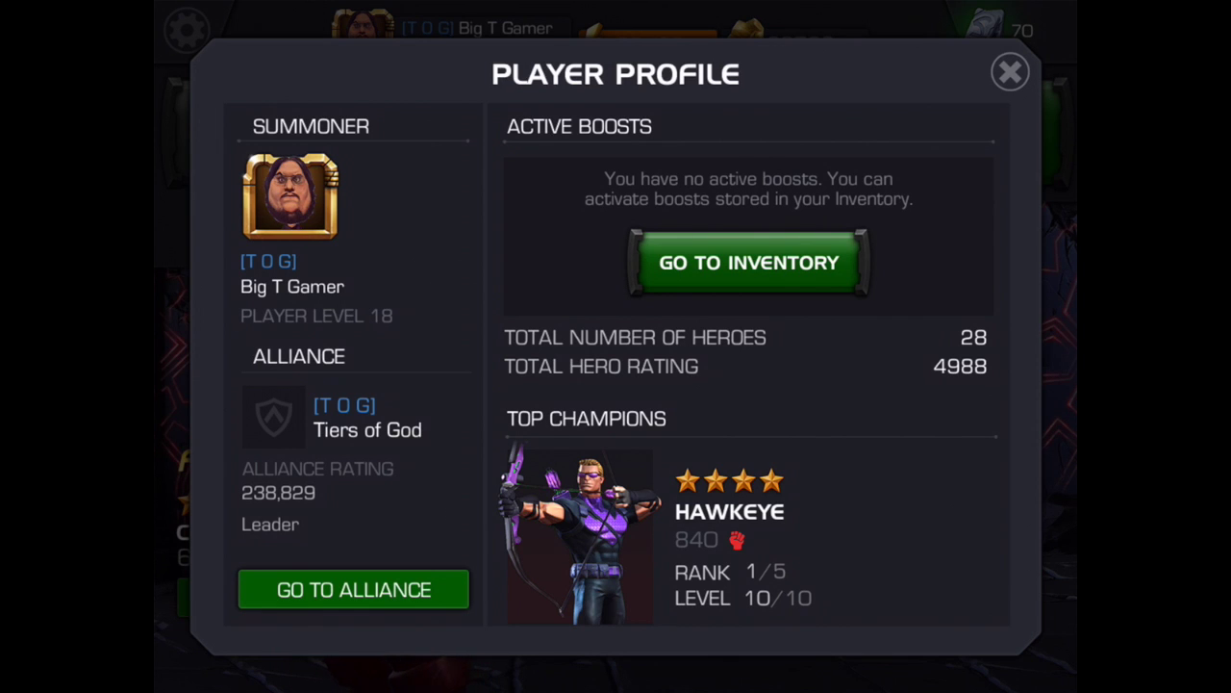
pyautogui.press('Escape')
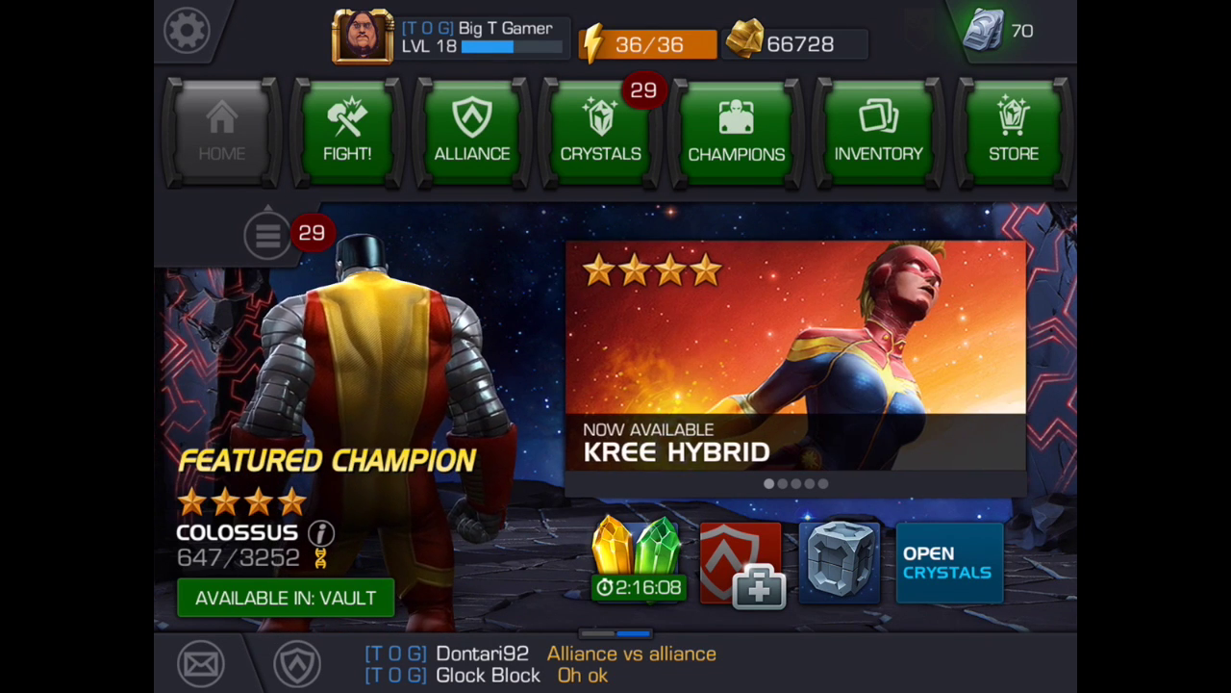
pyautogui.click(296, 662)
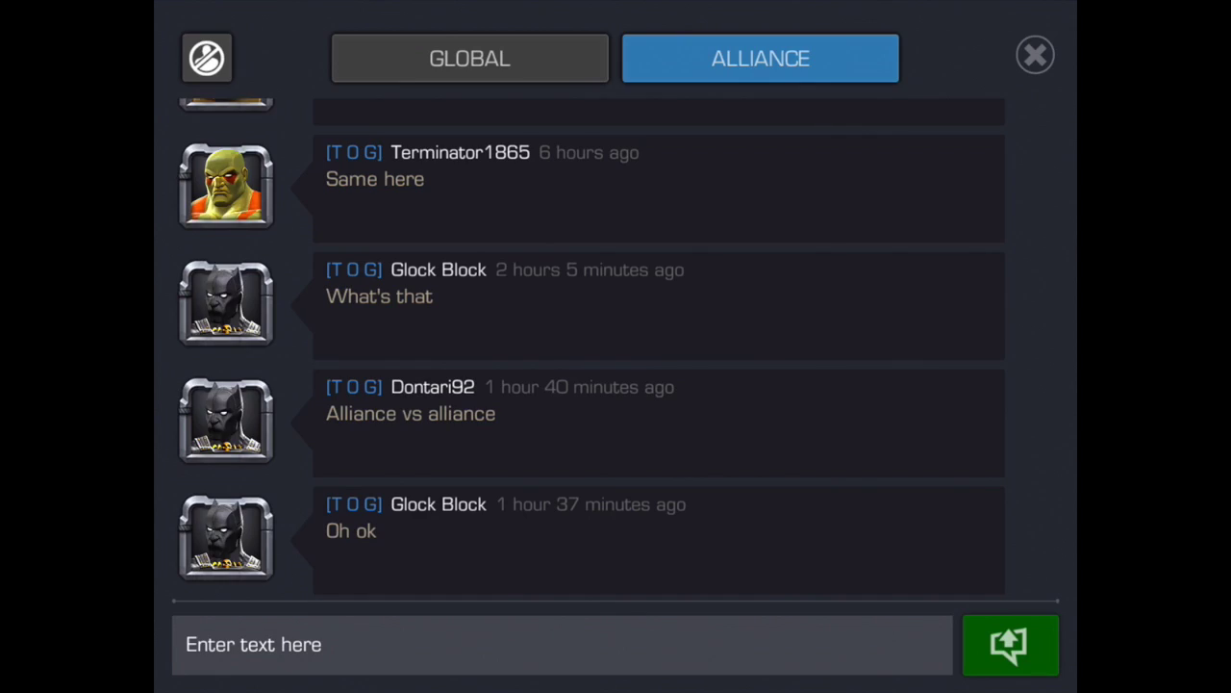
pyautogui.click(1035, 54)
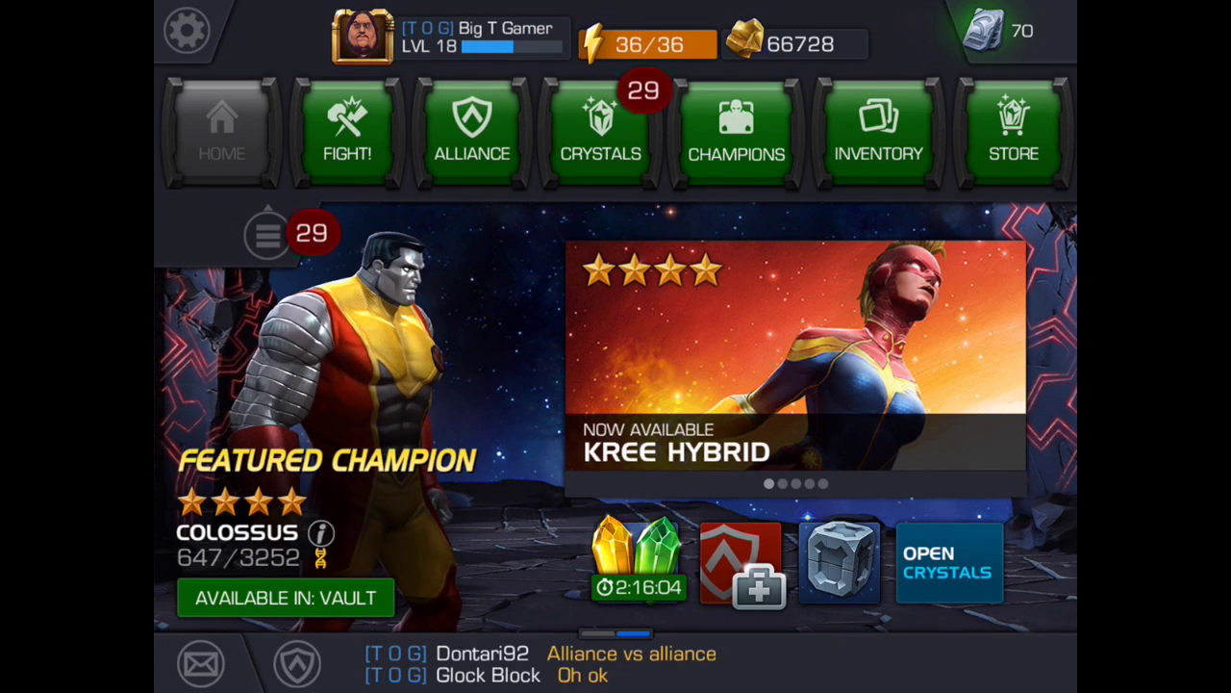
# Open the Tiers of God alliance's Members list and scroll through the member portraits
pyautogui.click(471, 130)
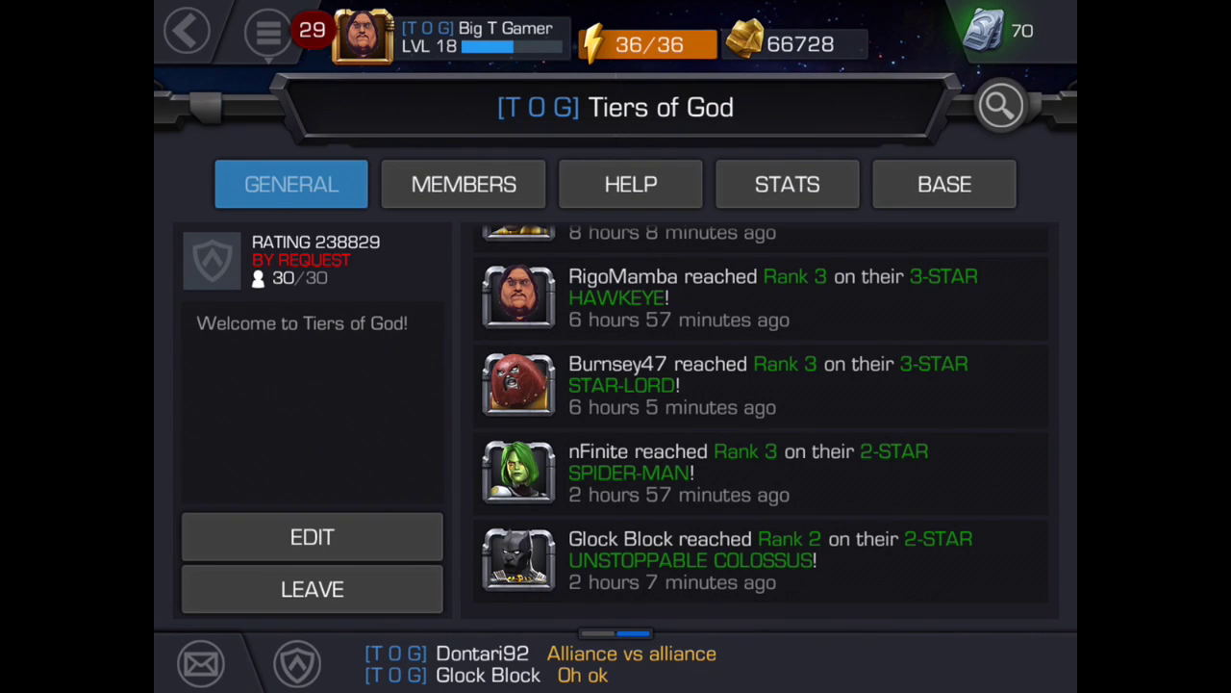
pyautogui.click(463, 184)
pyautogui.scroll(-3, 616, 433)
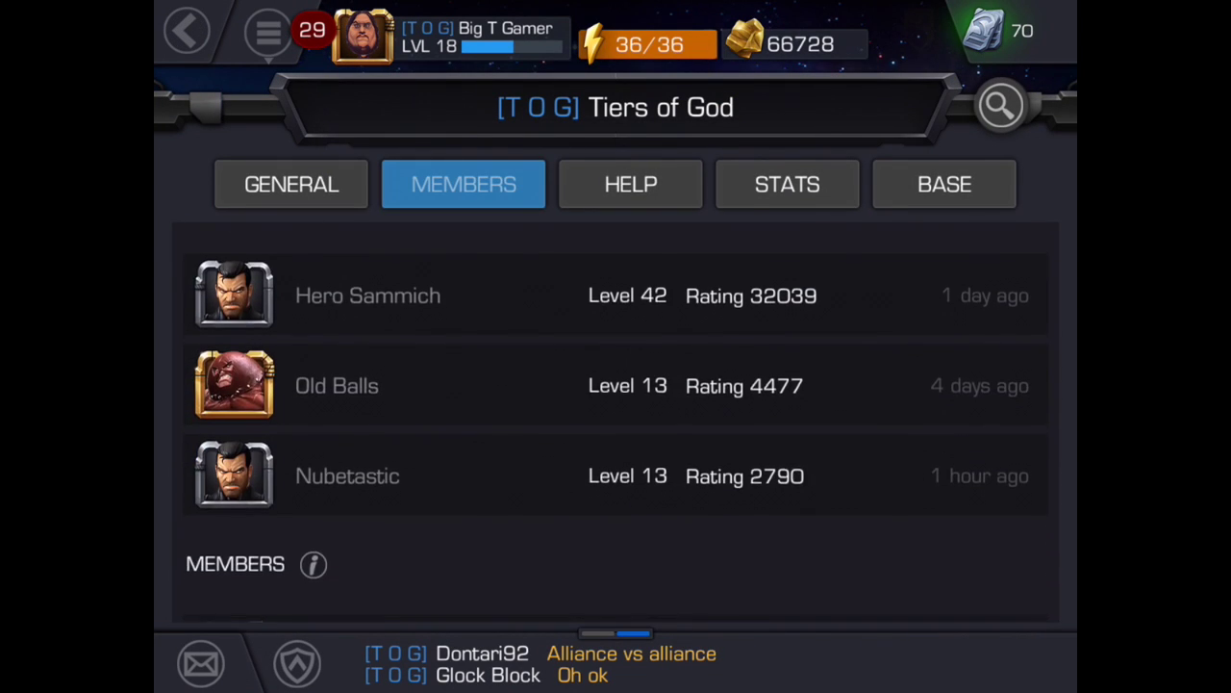
pyautogui.scroll(-6, 616, 433)
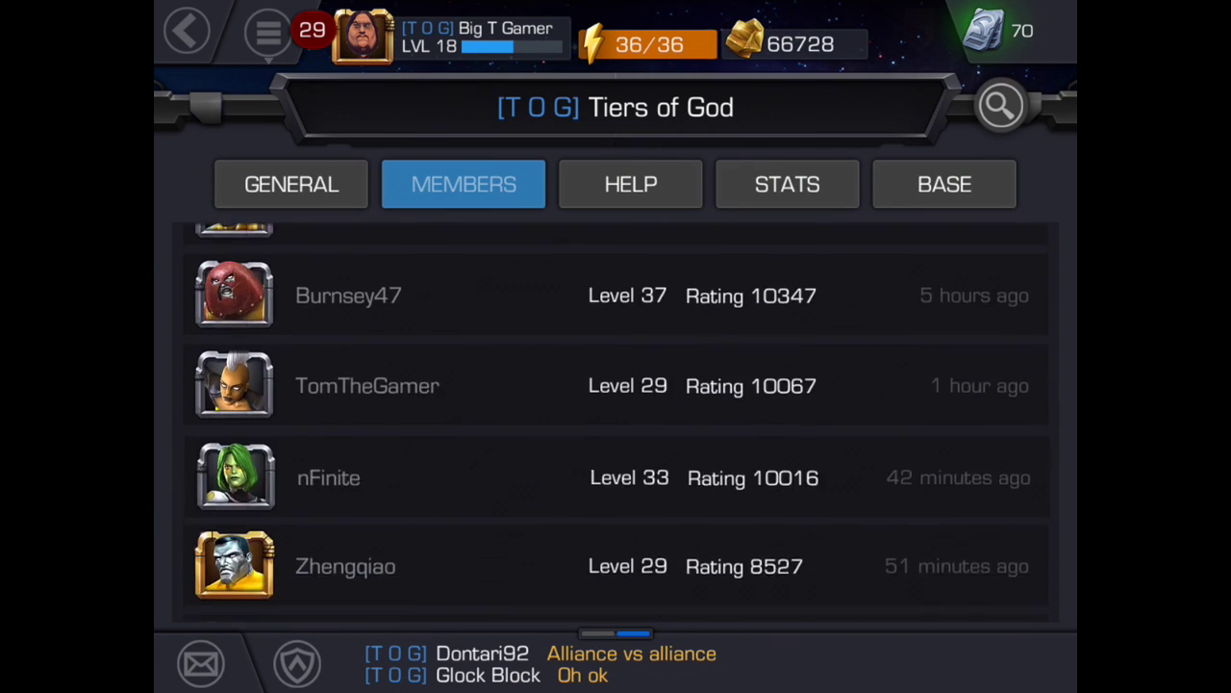
pyautogui.scroll(-5, 616, 423)
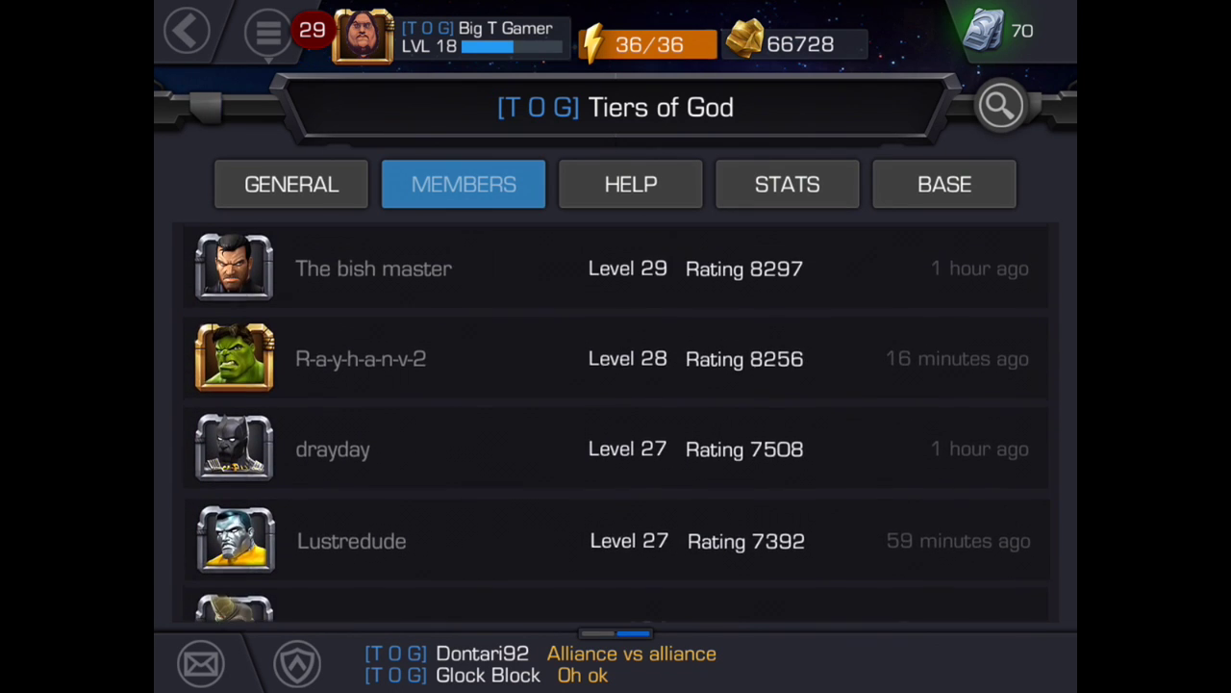
pyautogui.scroll(1, 616, 423)
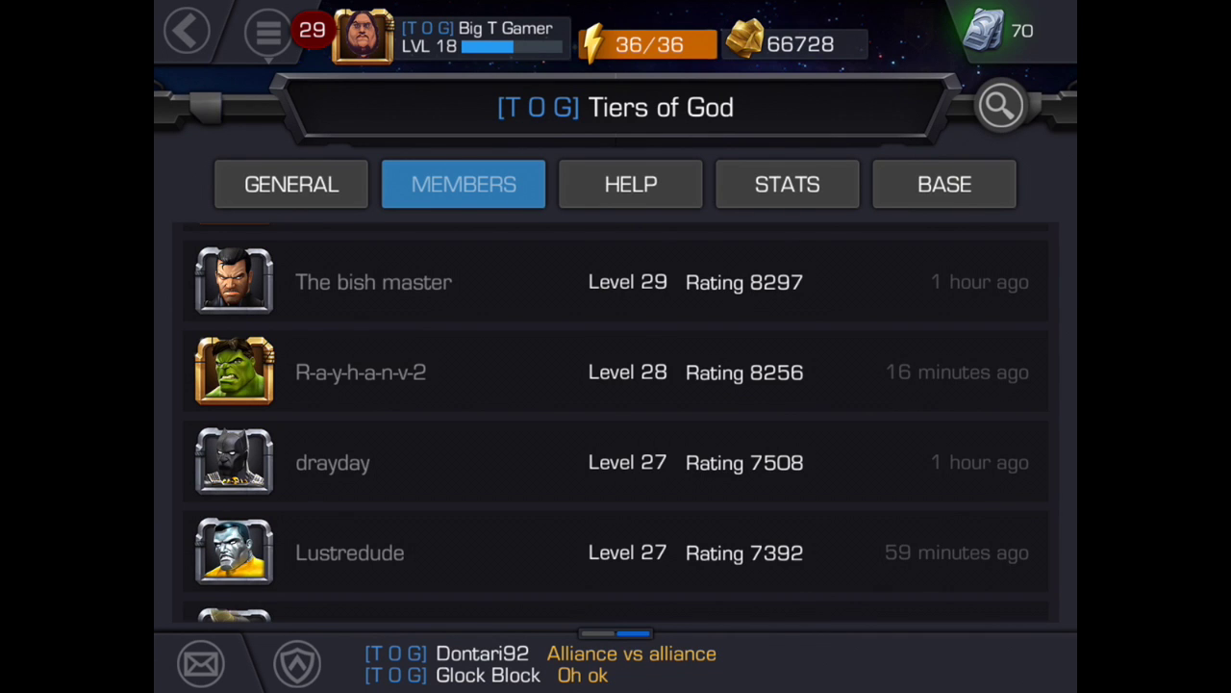
pyautogui.scroll(-1, 616, 424)
pyautogui.scroll(5, 616, 423)
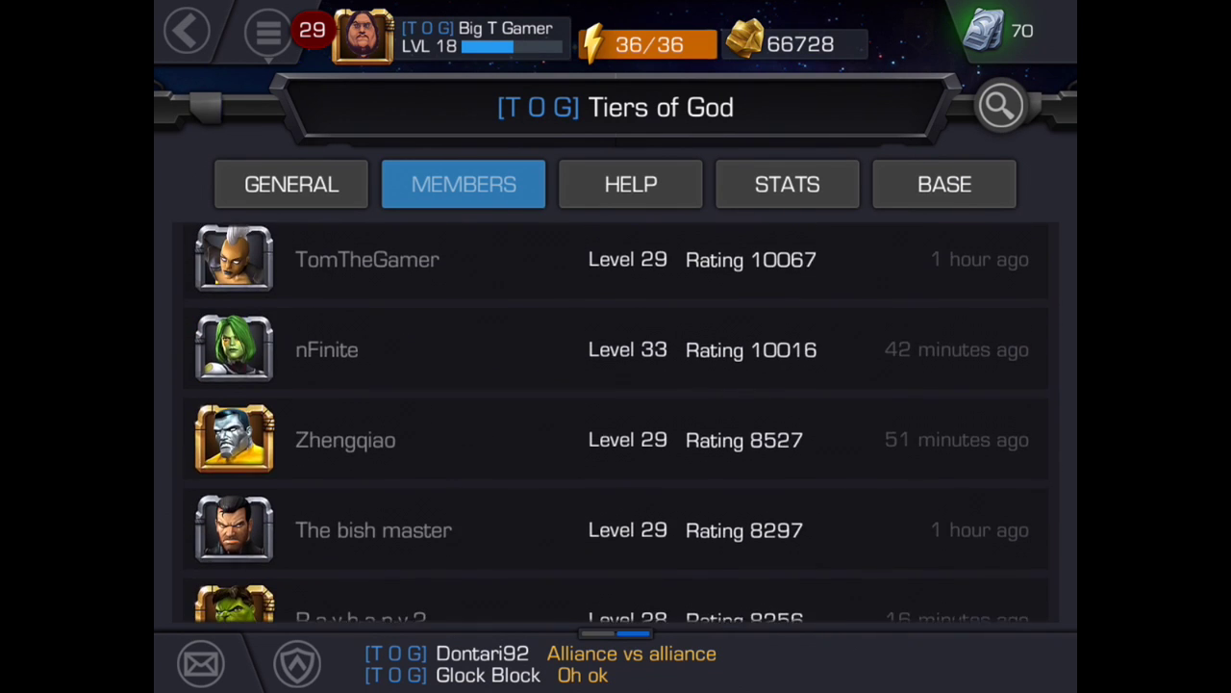
pyautogui.scroll(8, 615, 424)
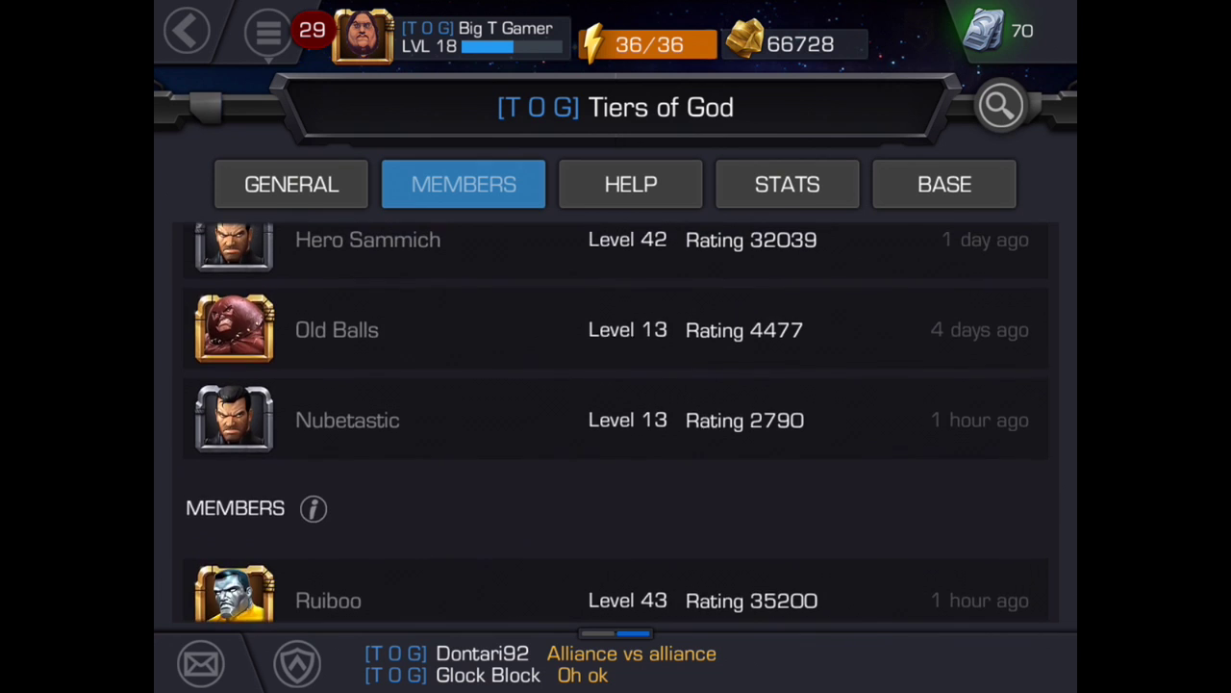
pyautogui.scroll(-3, 616, 423)
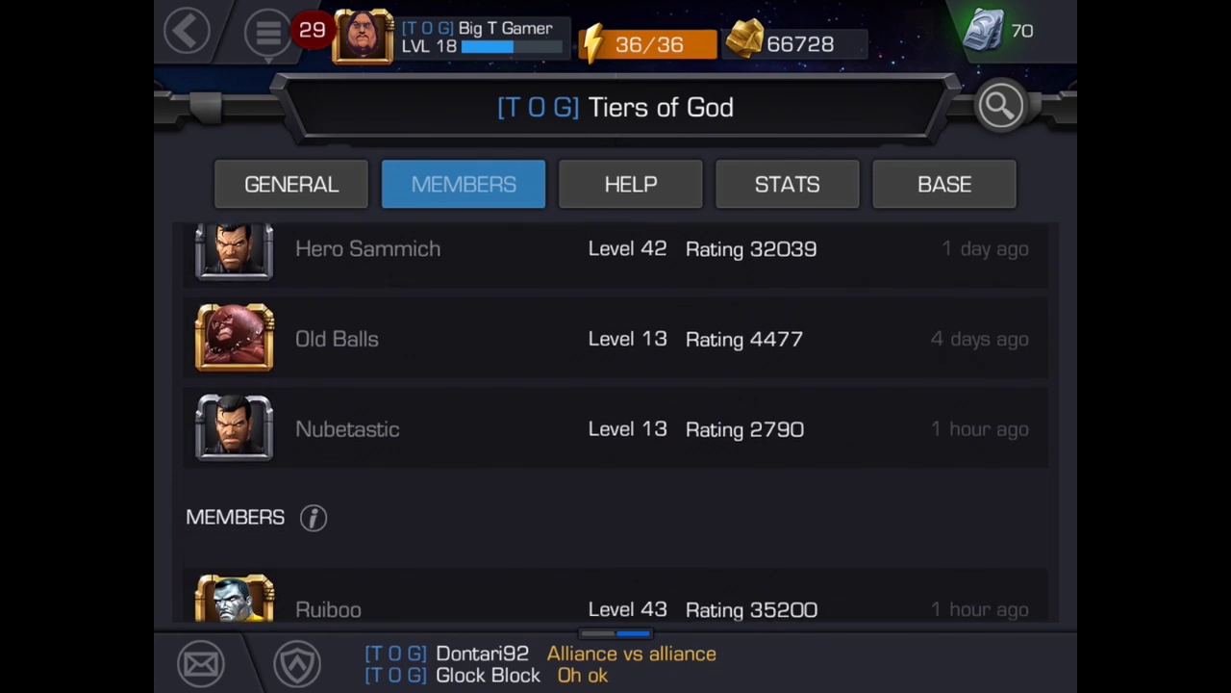
pyautogui.scroll(-6, 616, 423)
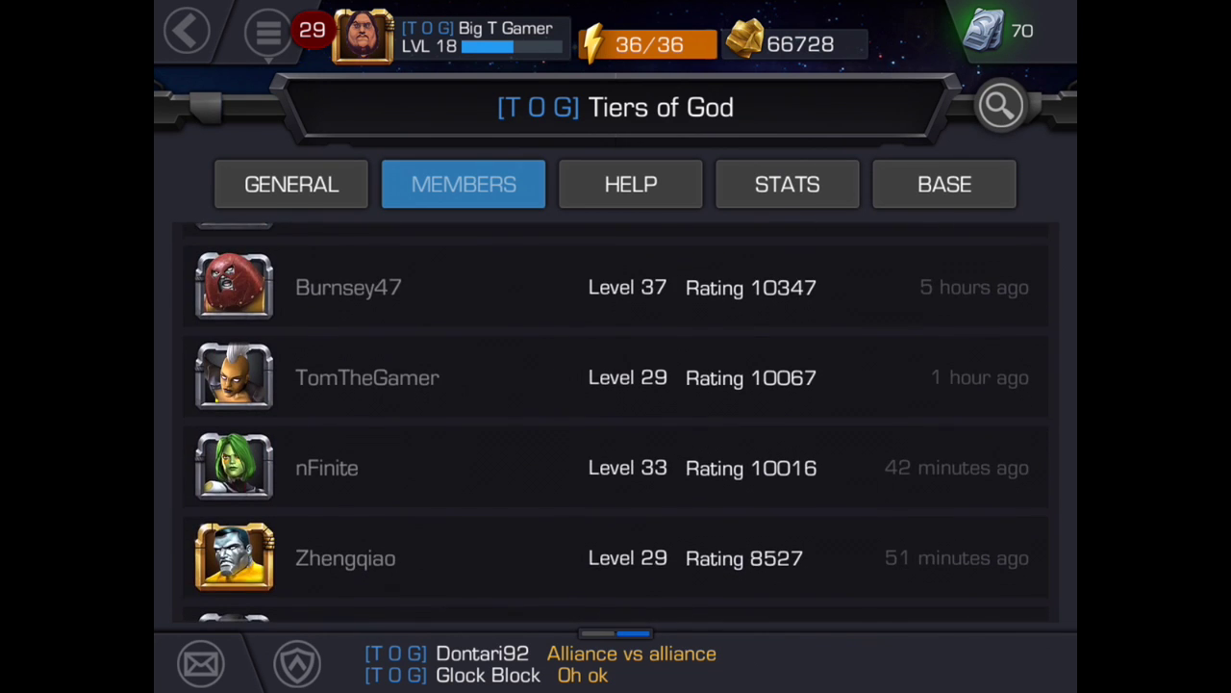
pyautogui.scroll(1, 615, 423)
pyautogui.scroll(-3, 616, 423)
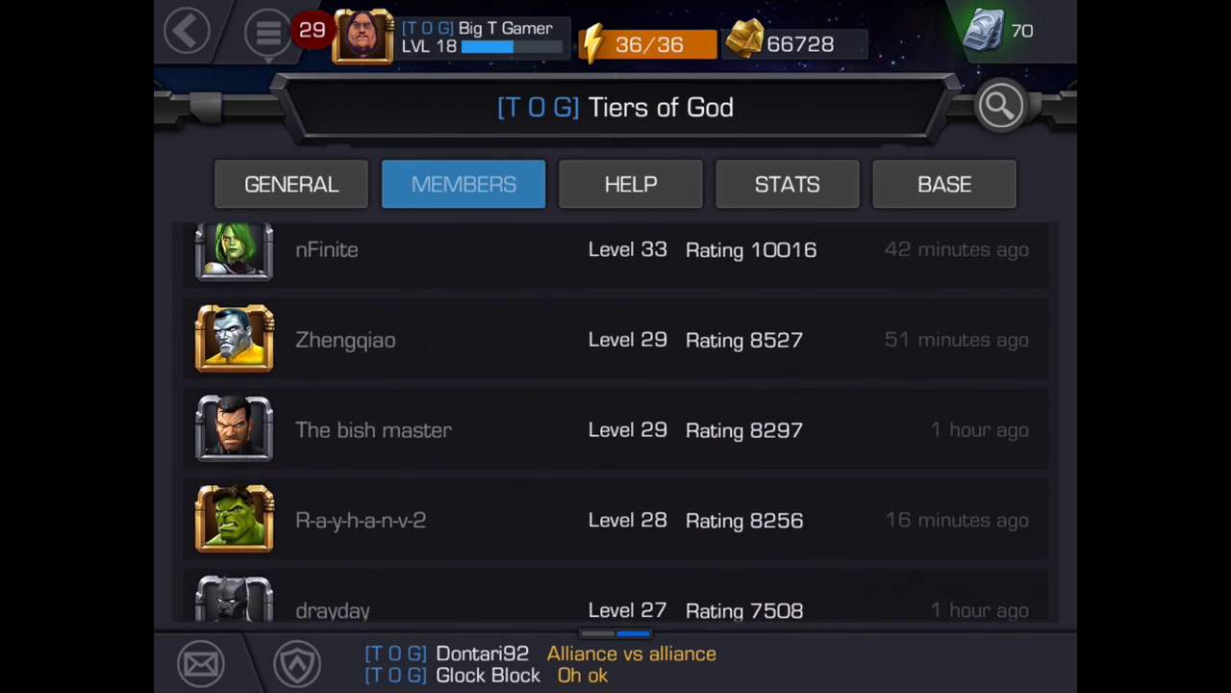
pyautogui.scroll(-5, 616, 423)
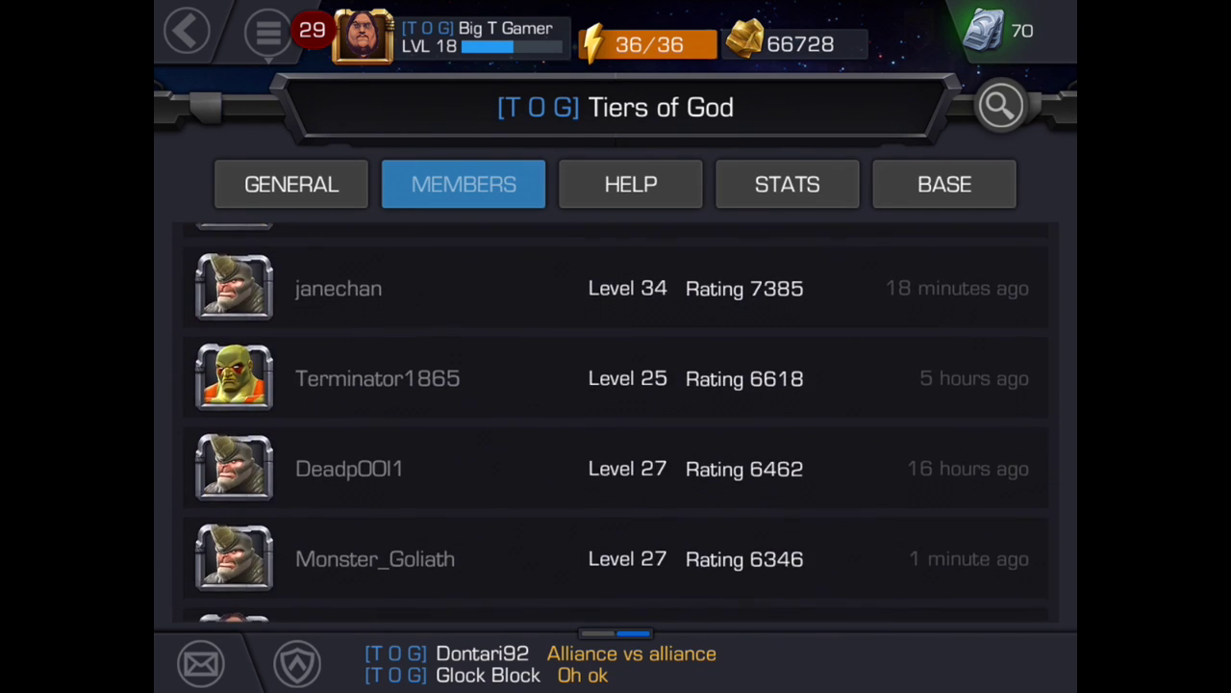
pyautogui.scroll(-3, 616, 423)
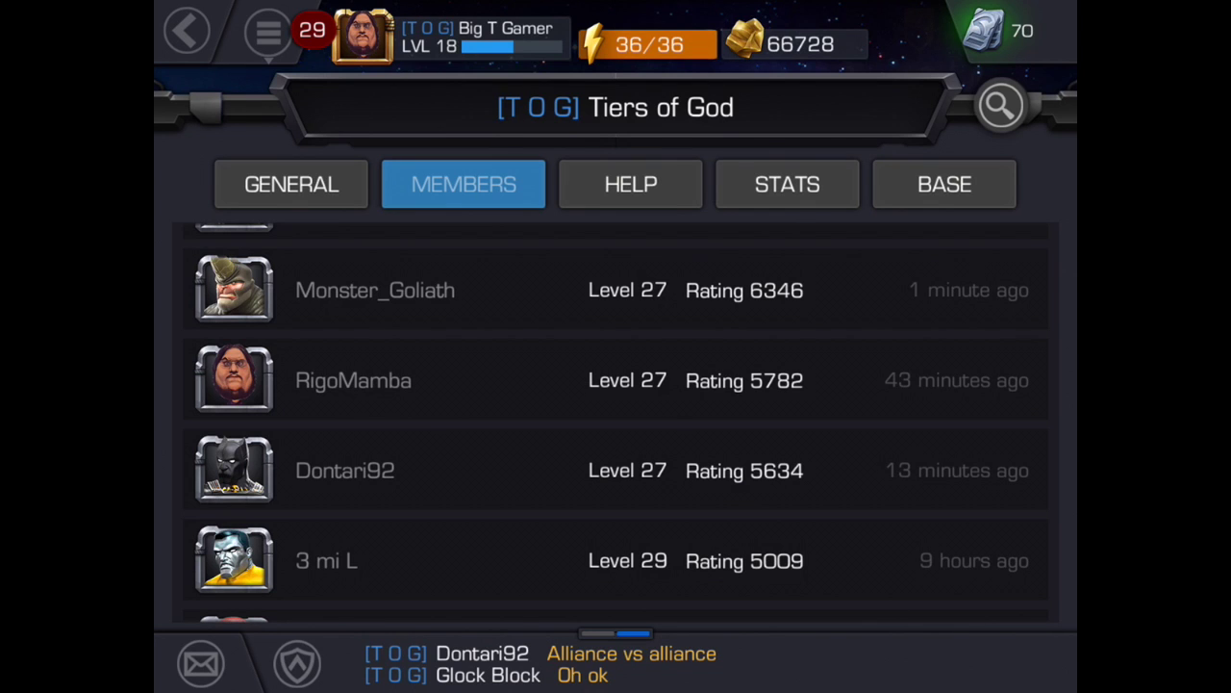
pyautogui.scroll(-6, 616, 424)
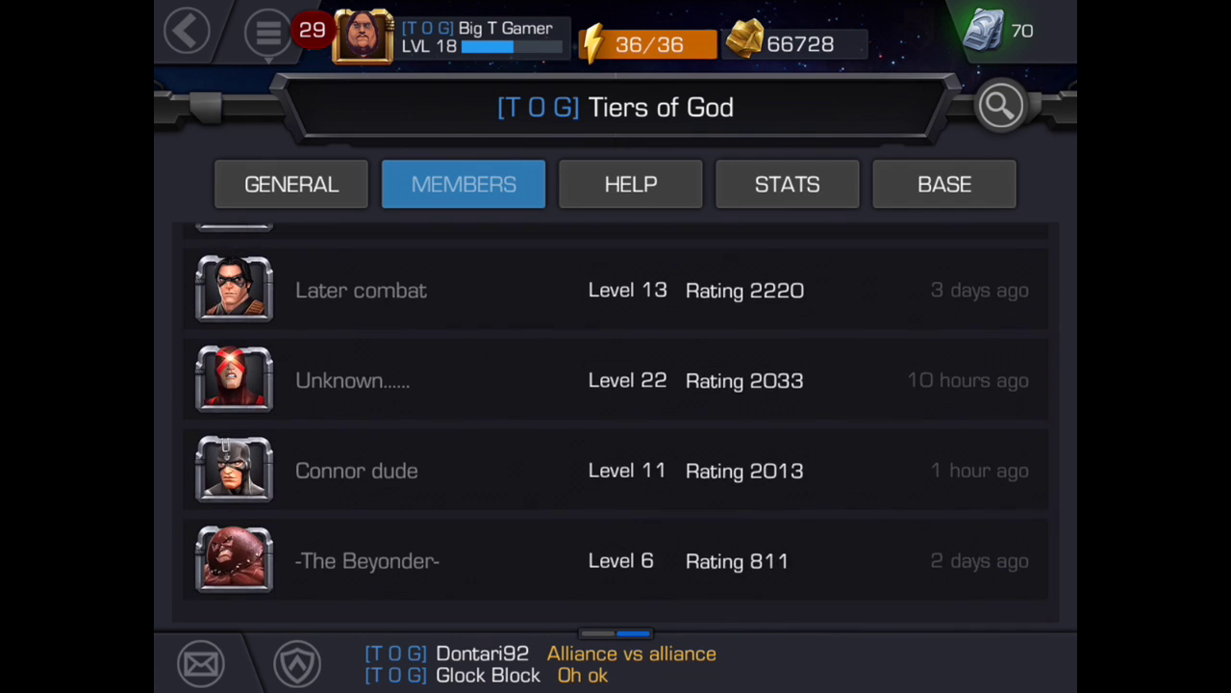
pyautogui.scroll(6, 616, 423)
pyautogui.scroll(3, 615, 424)
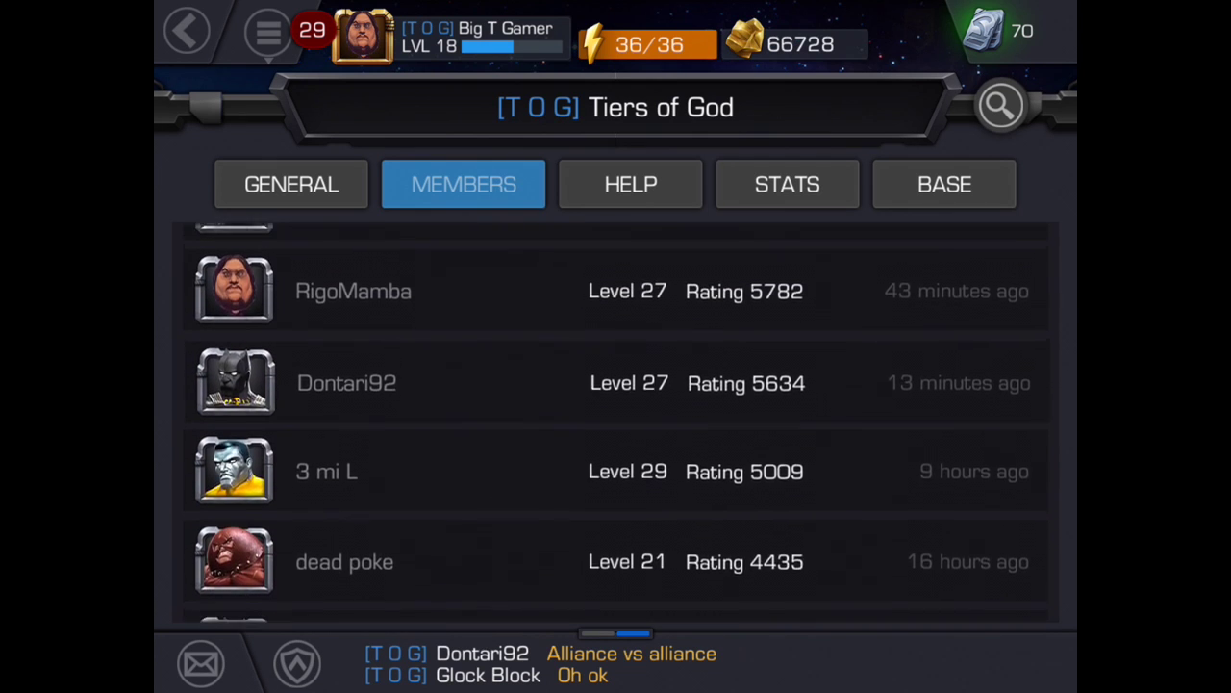
pyautogui.scroll(-2, 615, 423)
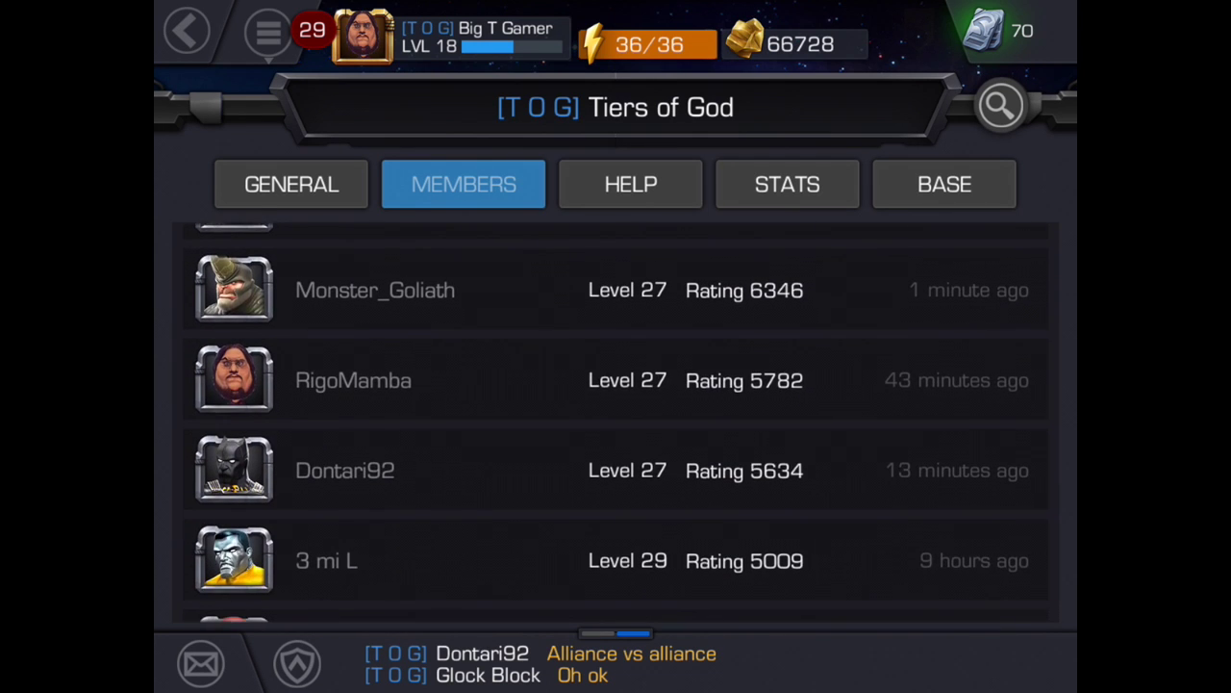
pyautogui.scroll(8, 616, 423)
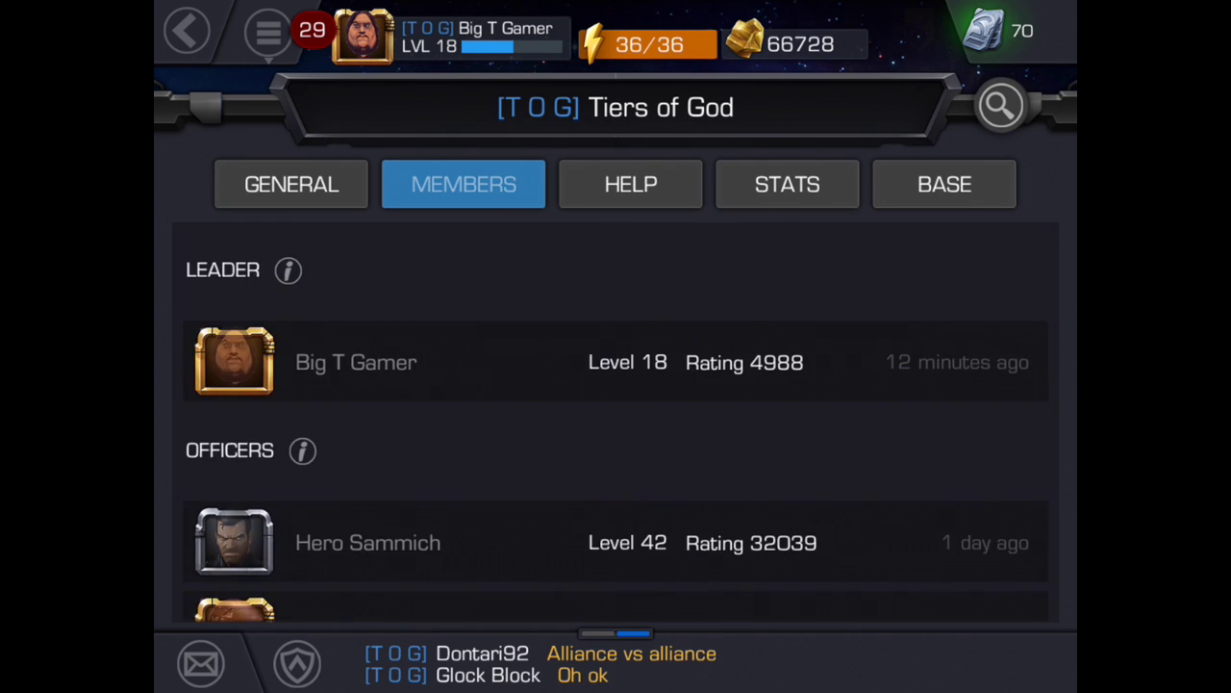
pyautogui.scroll(-10, 615, 423)
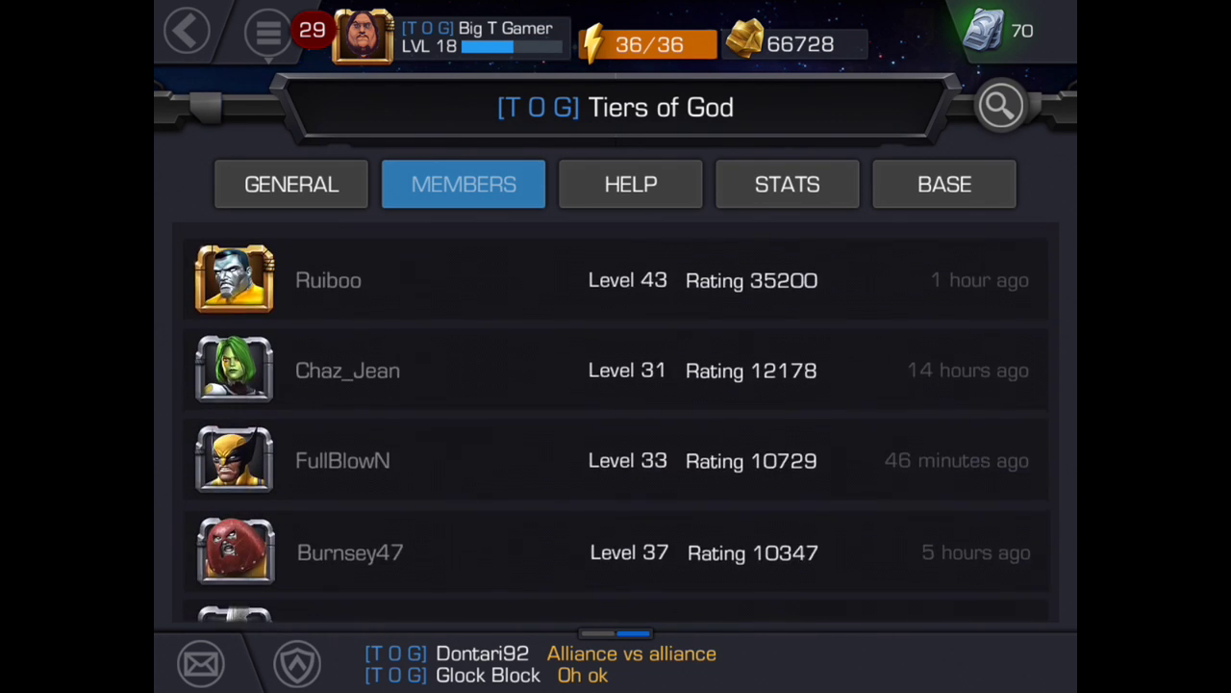
pyautogui.scroll(-6, 615, 423)
pyautogui.scroll(12, 615, 423)
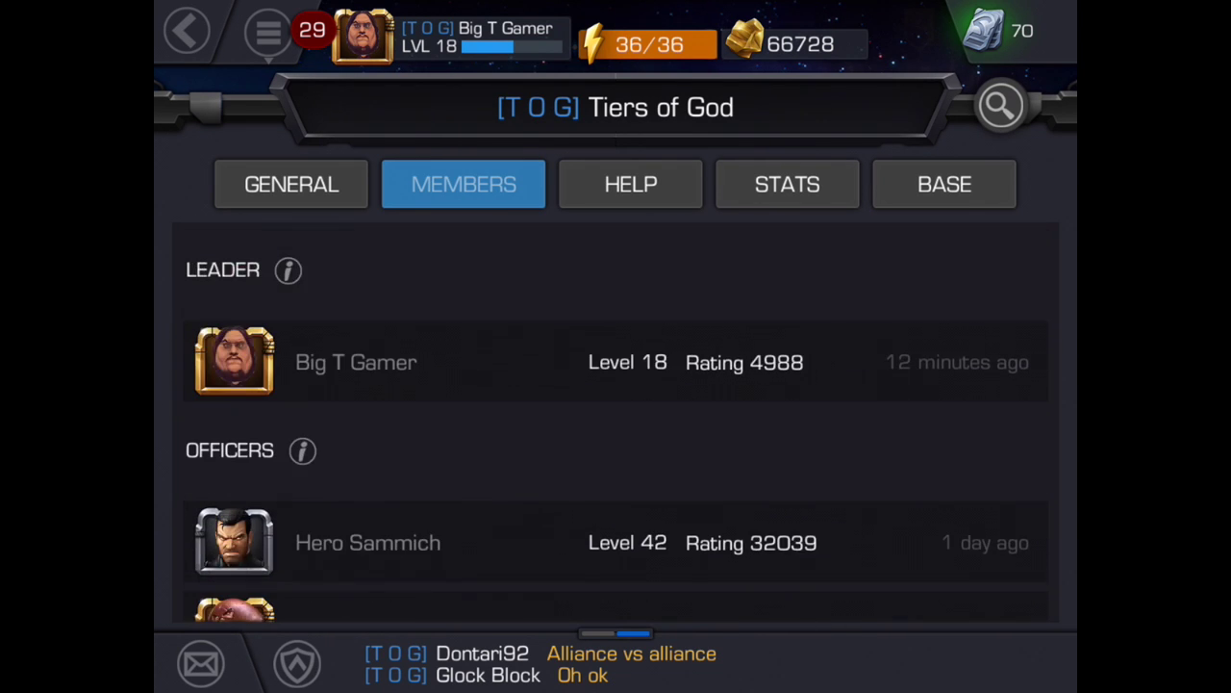
pyautogui.scroll(-3, 616, 423)
pyautogui.scroll(-10, 616, 423)
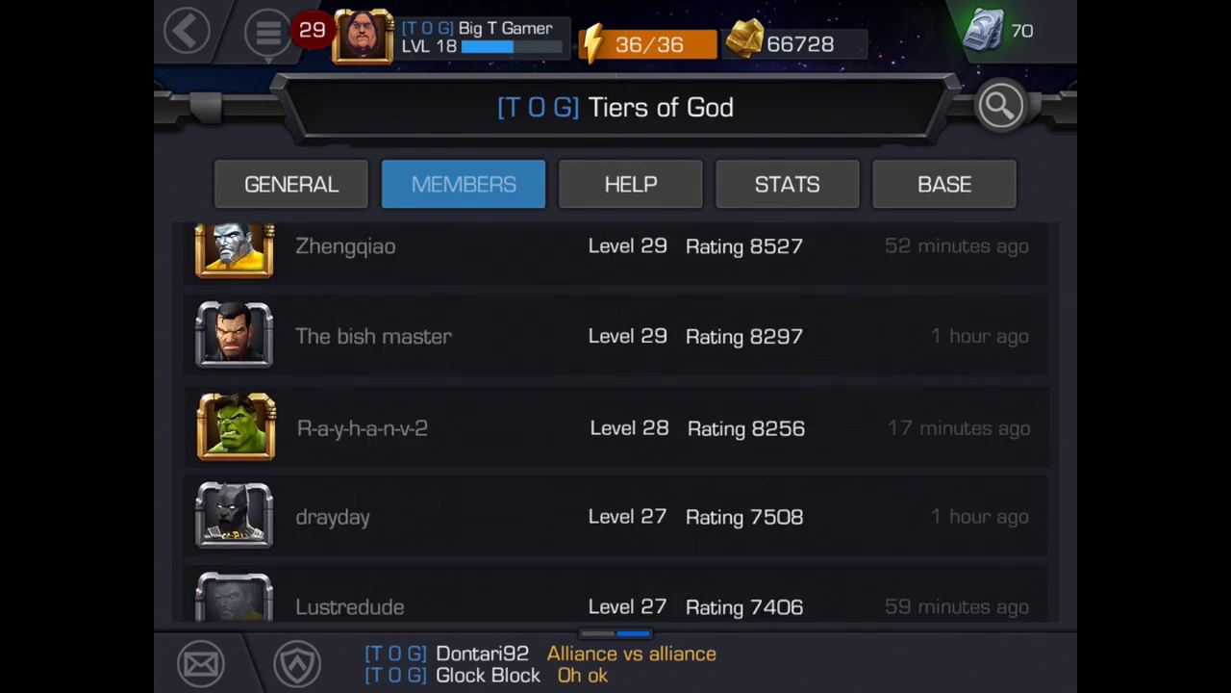
pyautogui.scroll(-7, 616, 423)
pyautogui.scroll(2, 616, 424)
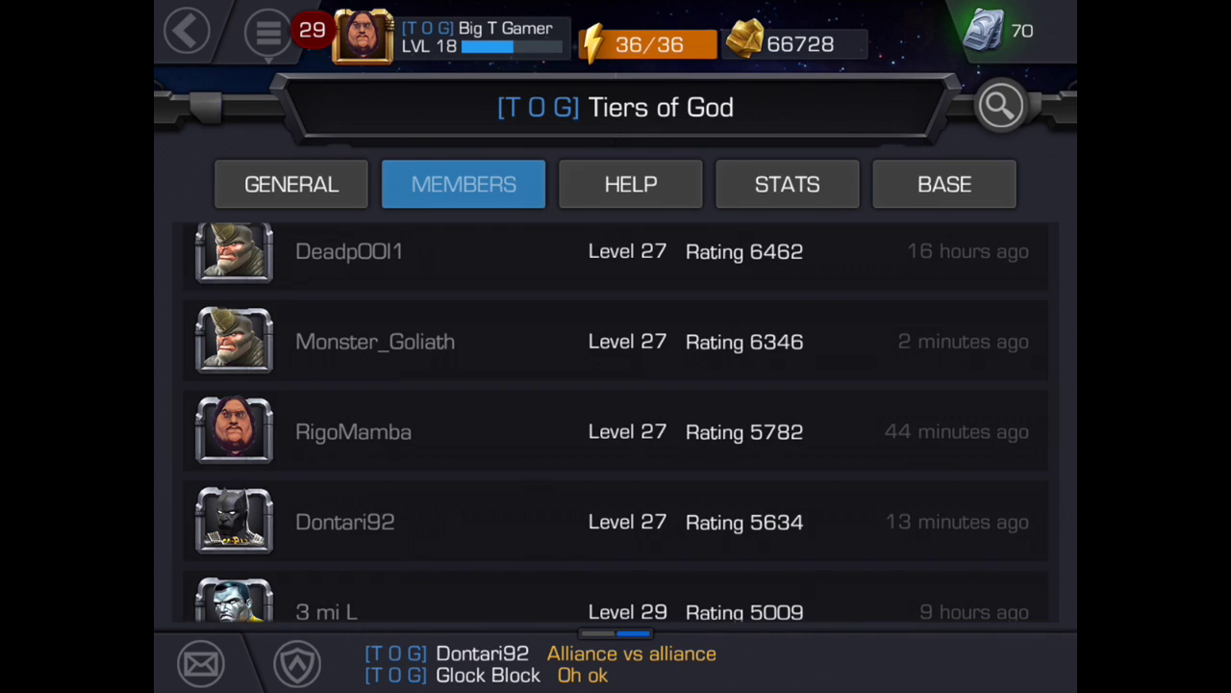
pyautogui.scroll(10, 615, 424)
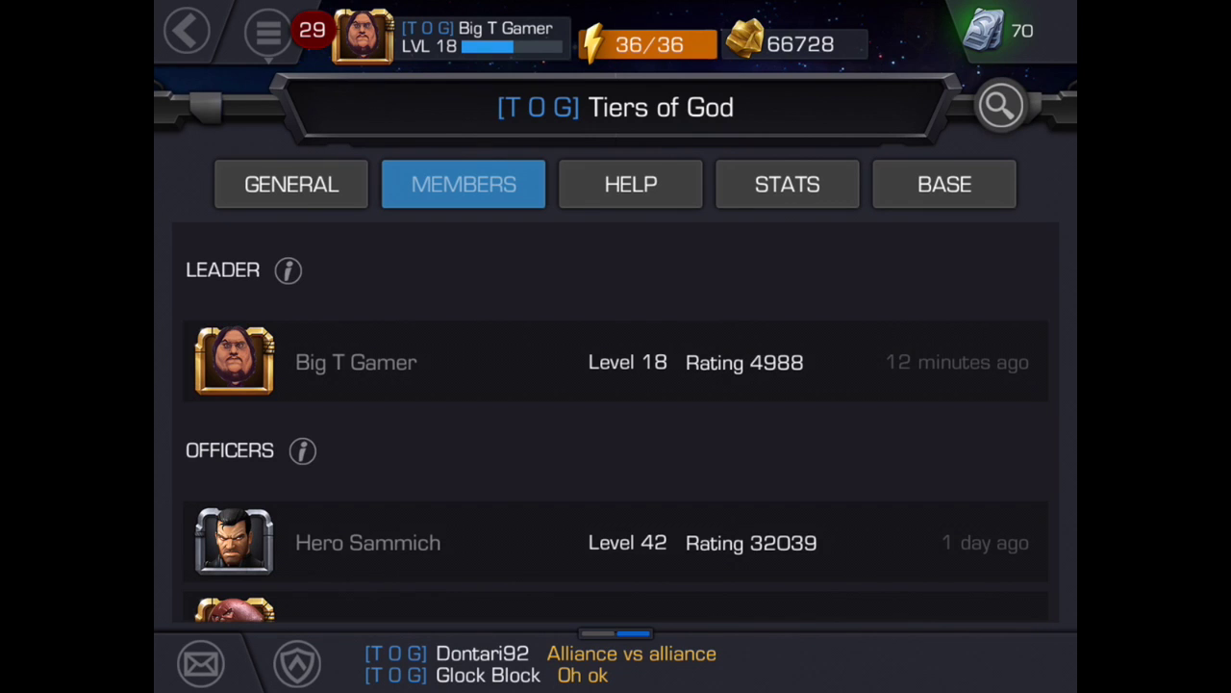
pyautogui.scroll(-5, 616, 423)
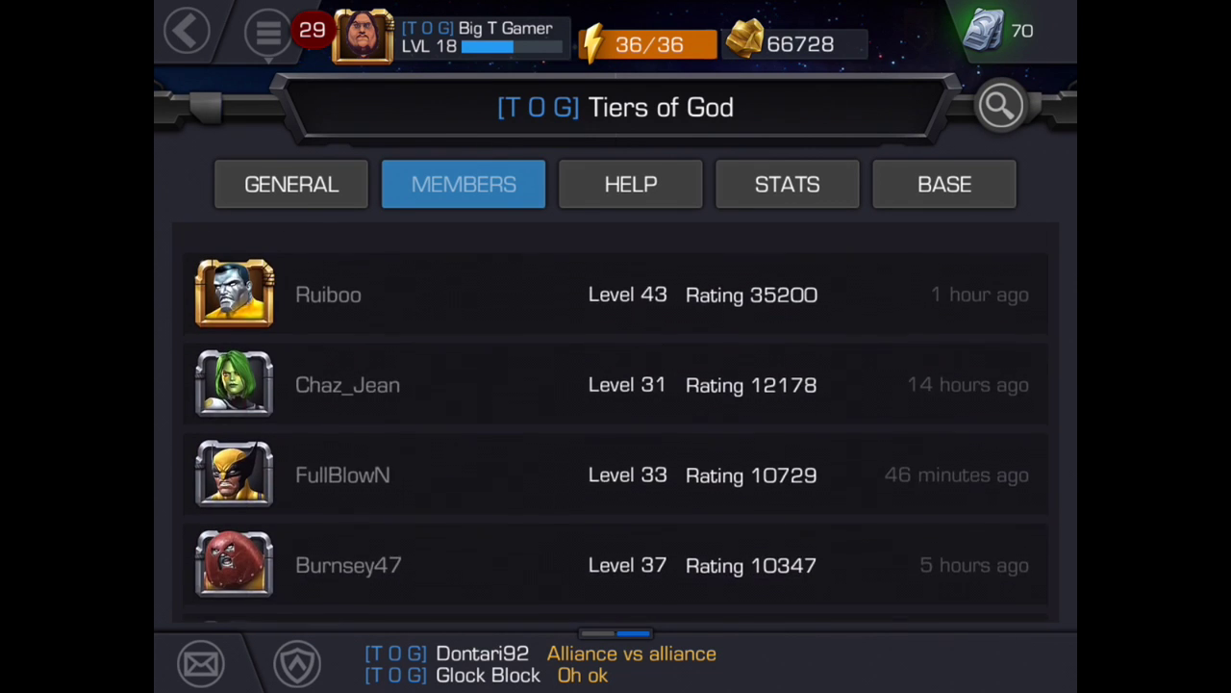
pyautogui.scroll(-4, 616, 423)
pyautogui.scroll(-4, 616, 423)
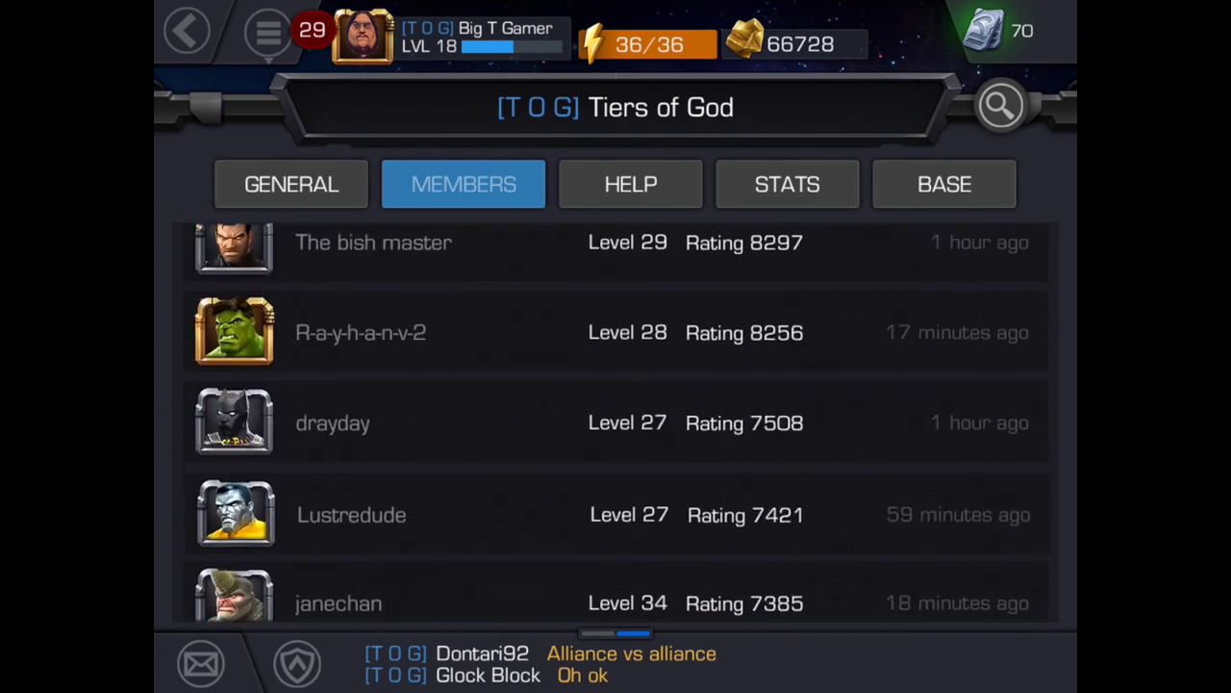
pyautogui.scroll(10, 616, 423)
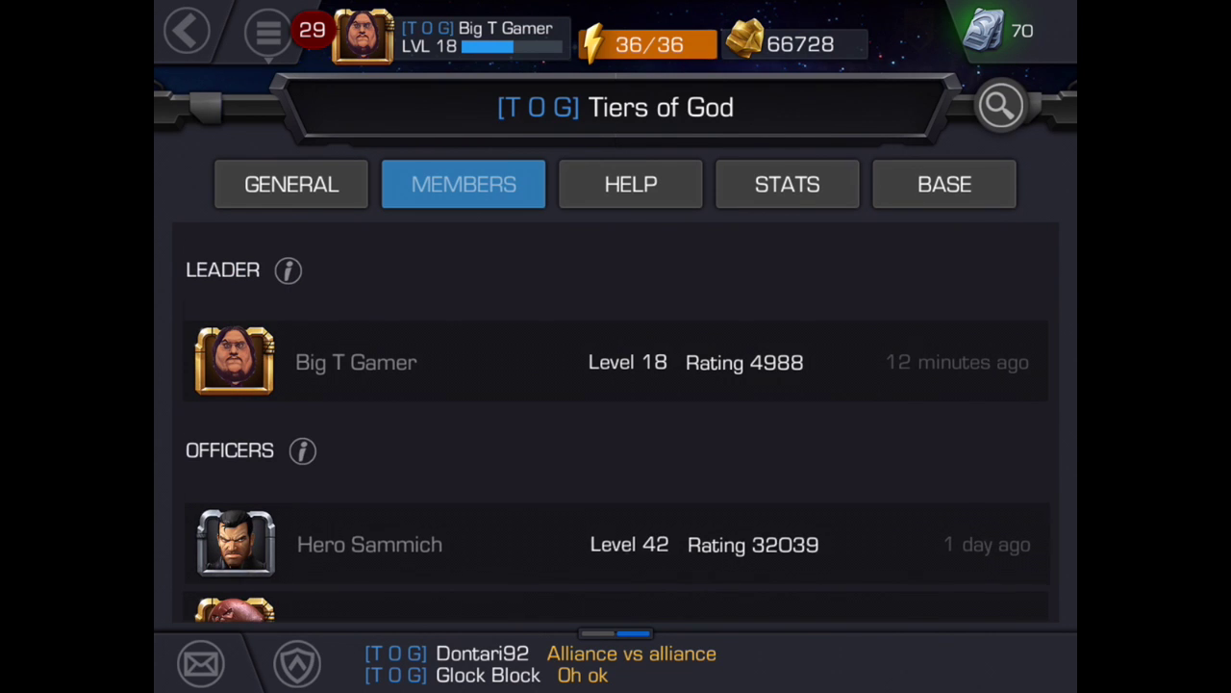
pyautogui.scroll(-3, 616, 433)
pyautogui.scroll(3, 615, 433)
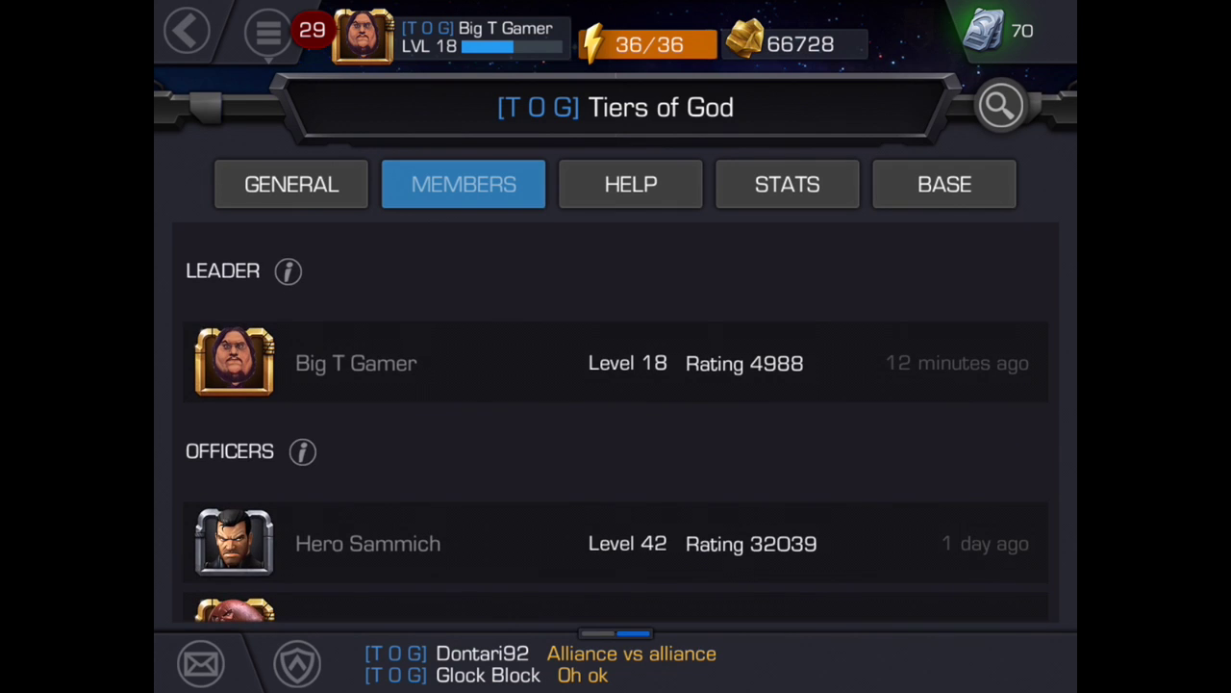
pyautogui.scroll(-8, 616, 433)
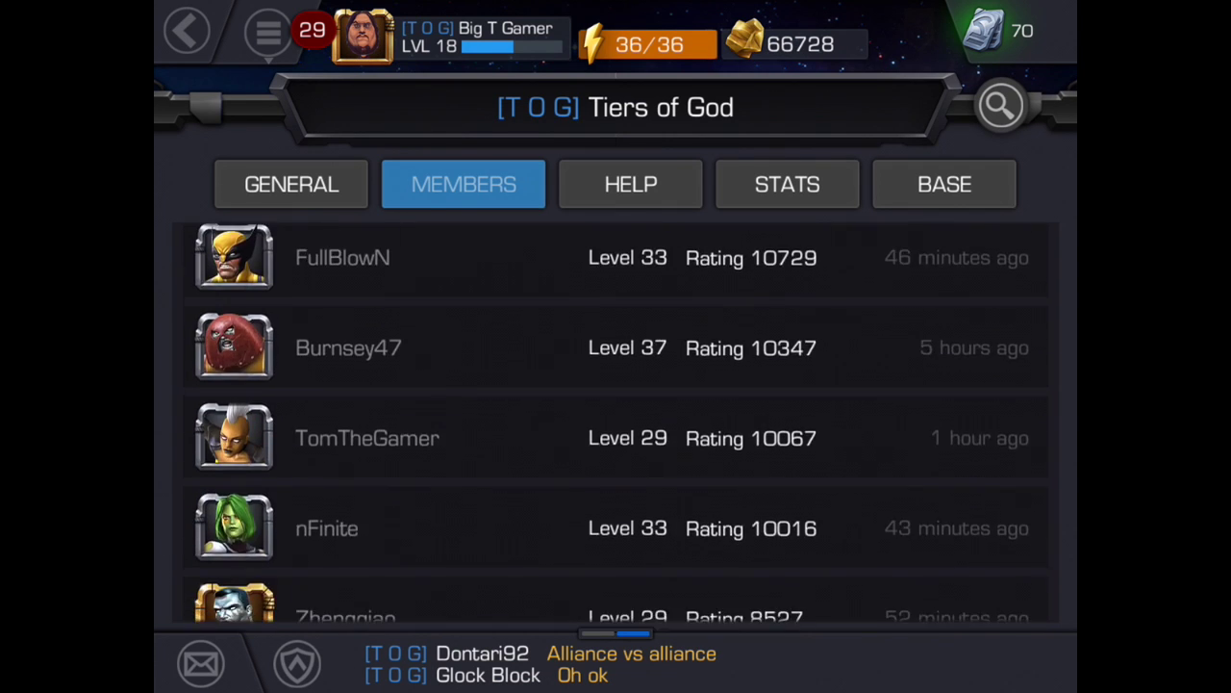
pyautogui.scroll(-10, 616, 433)
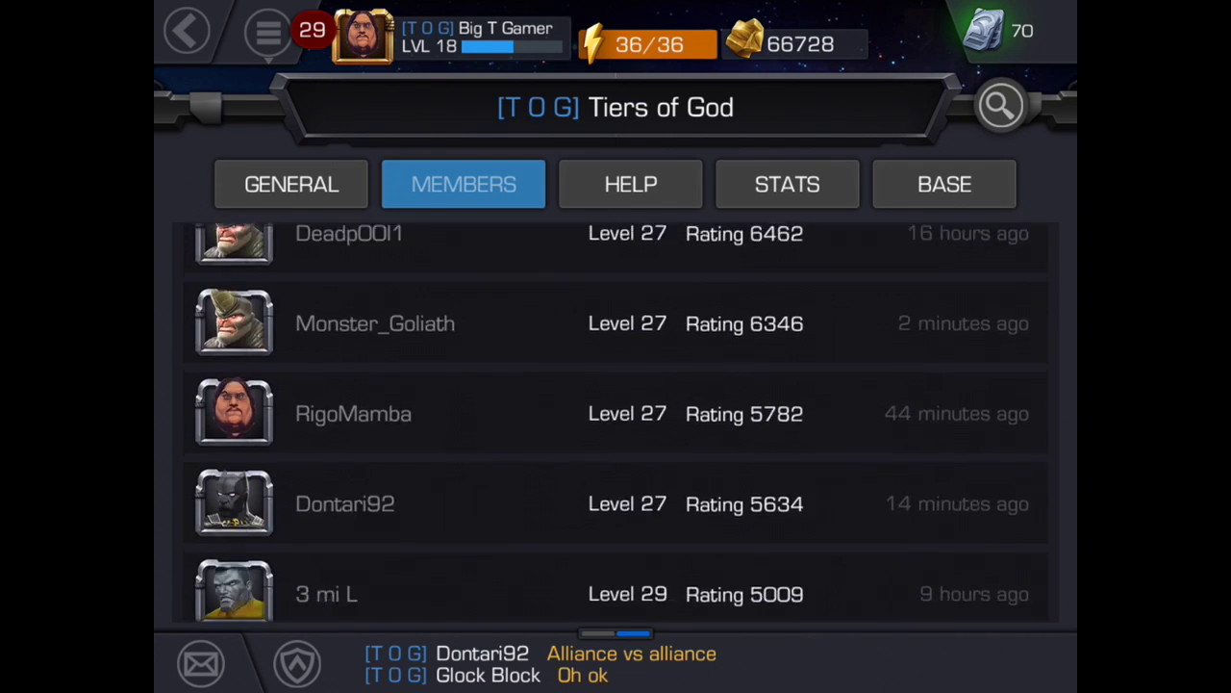
pyautogui.scroll(-5, 616, 433)
pyautogui.scroll(2, 616, 433)
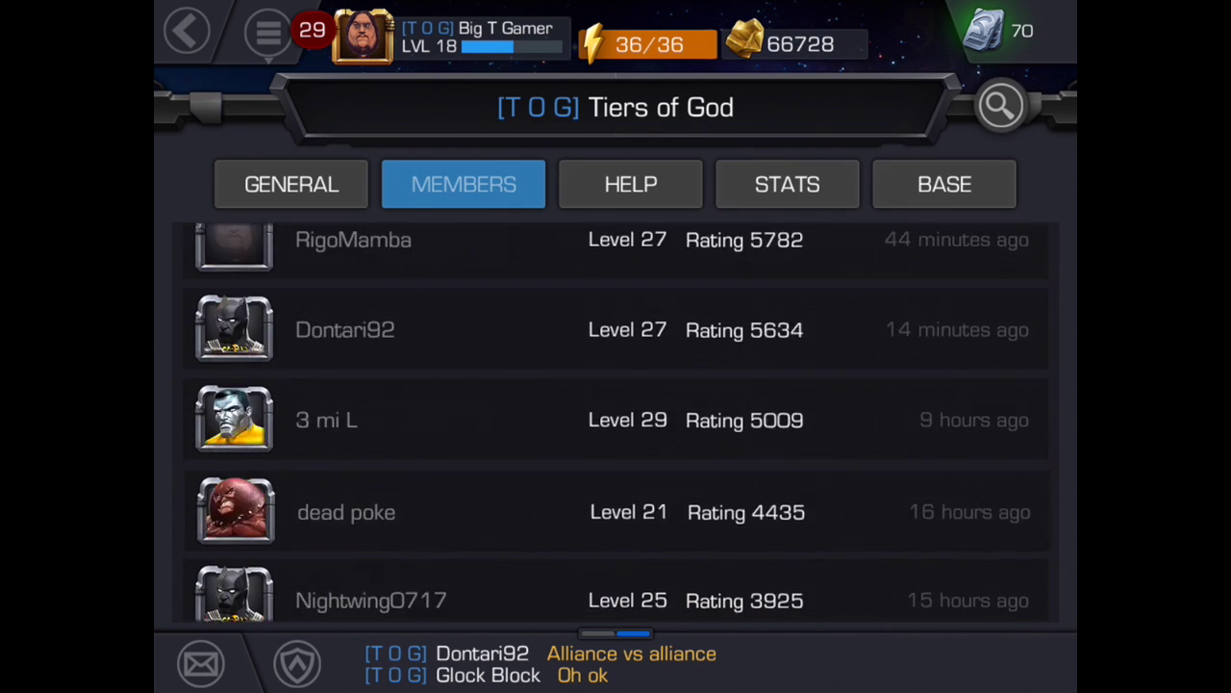
pyautogui.scroll(3, 616, 433)
pyautogui.scroll(-2, 616, 433)
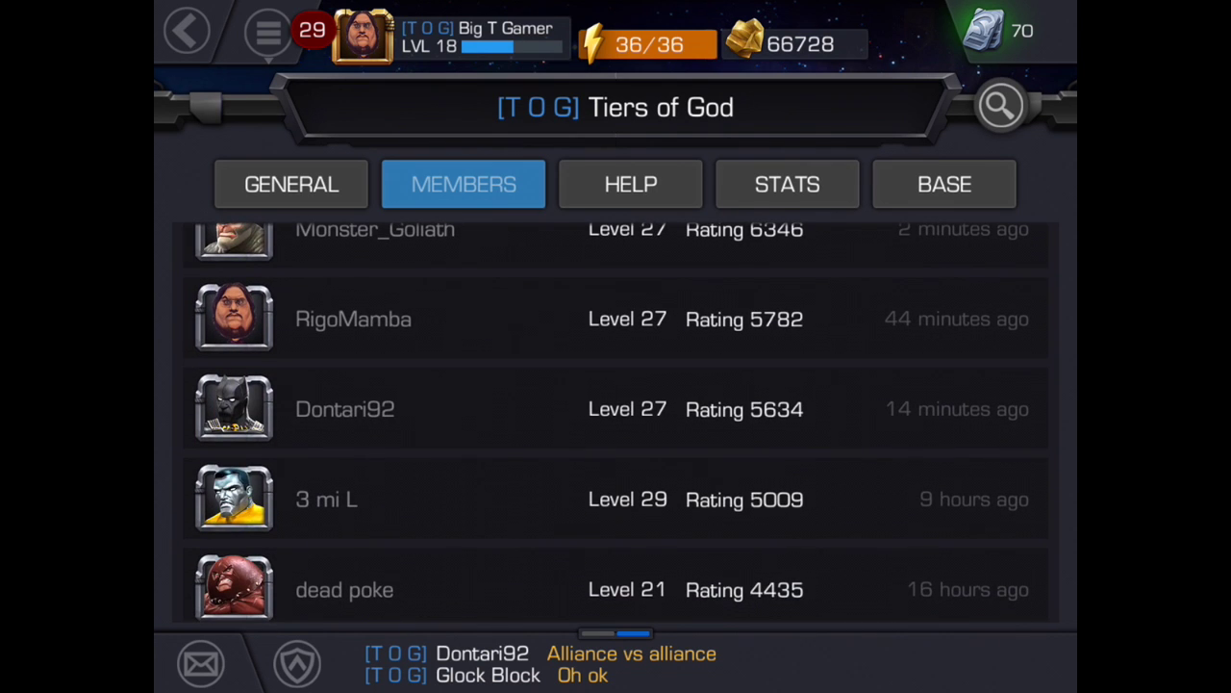
pyautogui.scroll(12, 616, 433)
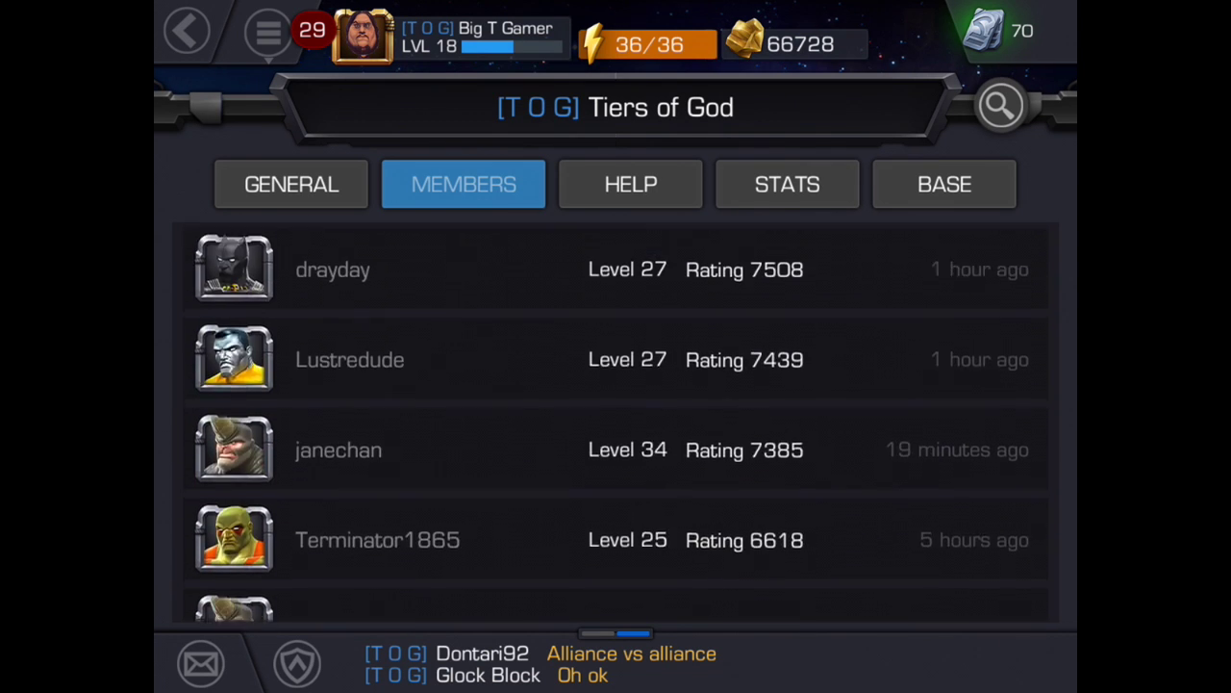
pyautogui.scroll(5, 616, 424)
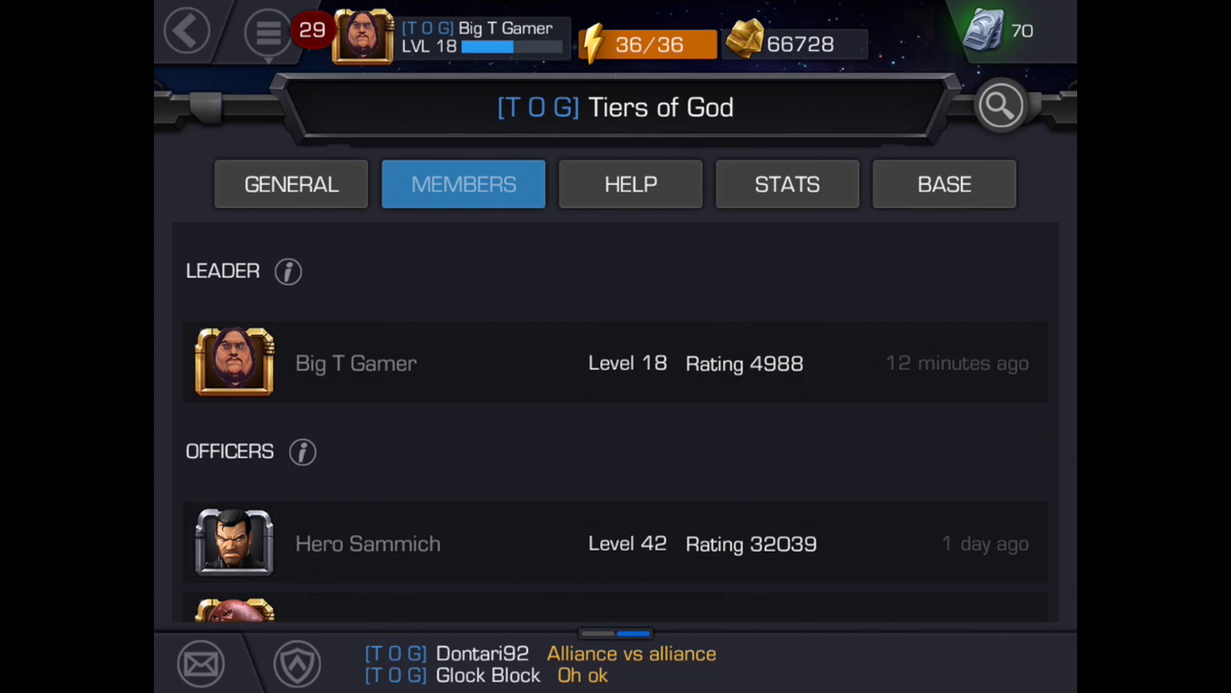
# Return to the game's home screen and open the Fight menu listing Story Quests, Special Events and Versus
pyautogui.click(268, 32)
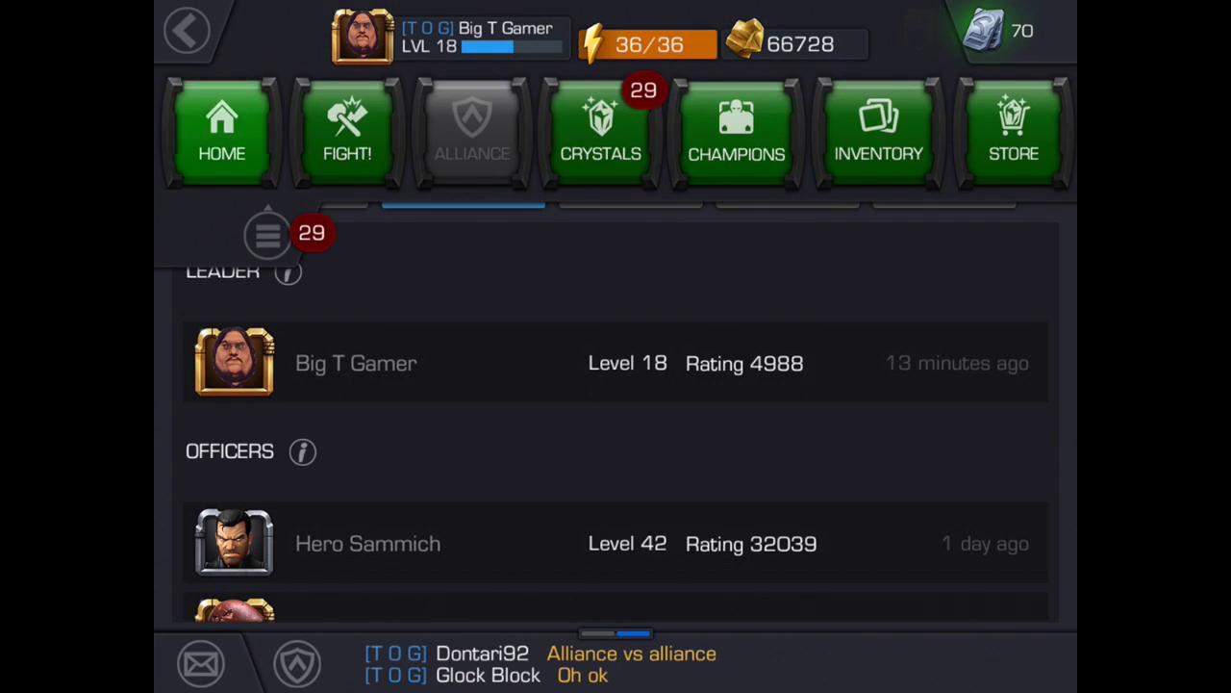
pyautogui.click(220, 125)
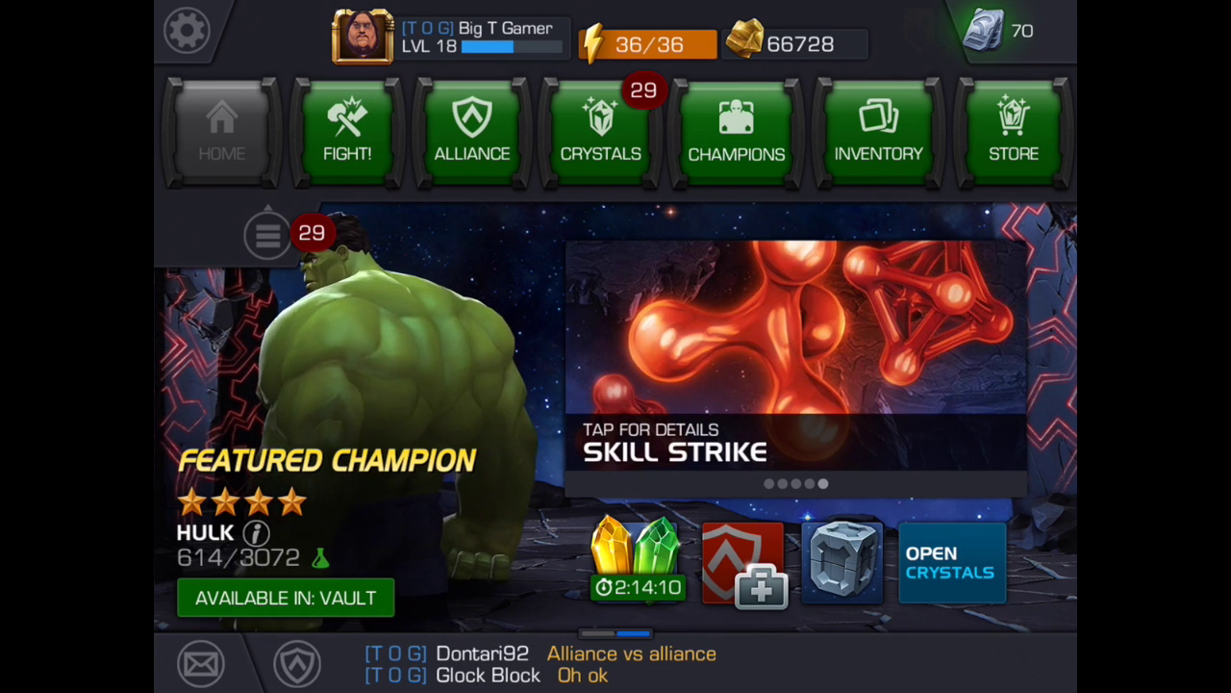
pyautogui.click(347, 130)
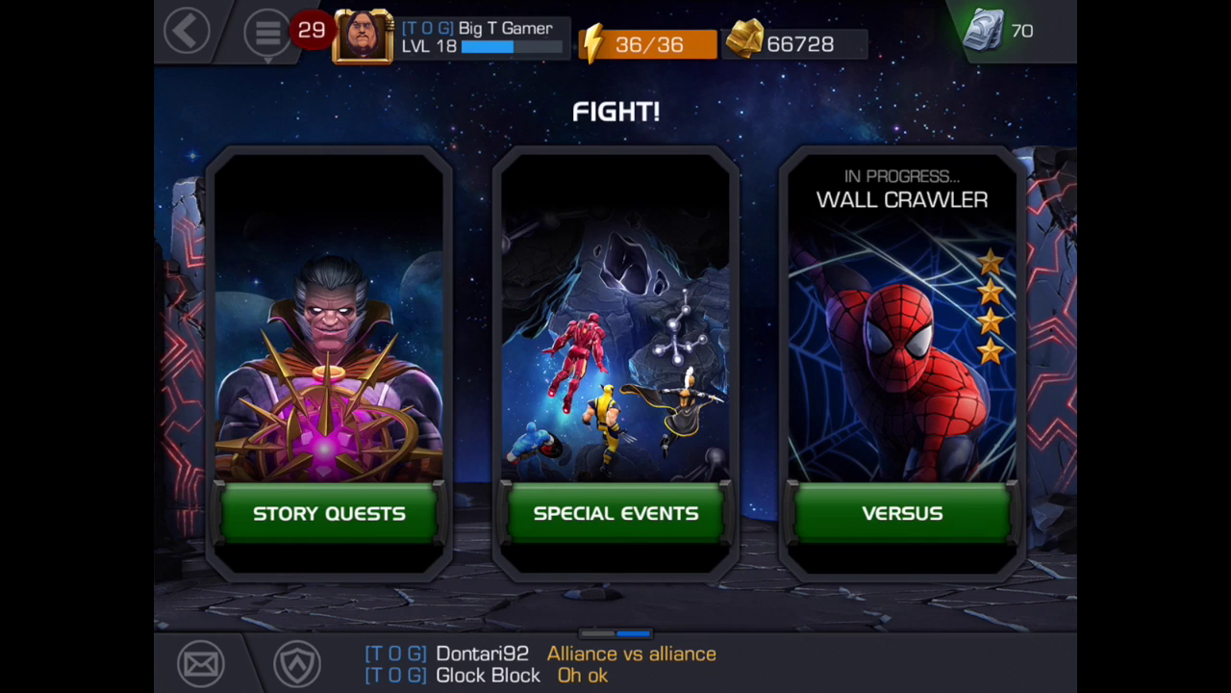
# Open the Versus arenas, centre Wall Crawler, and show its milestone rewards at 23292/200000 PTS
pyautogui.click(616, 512)
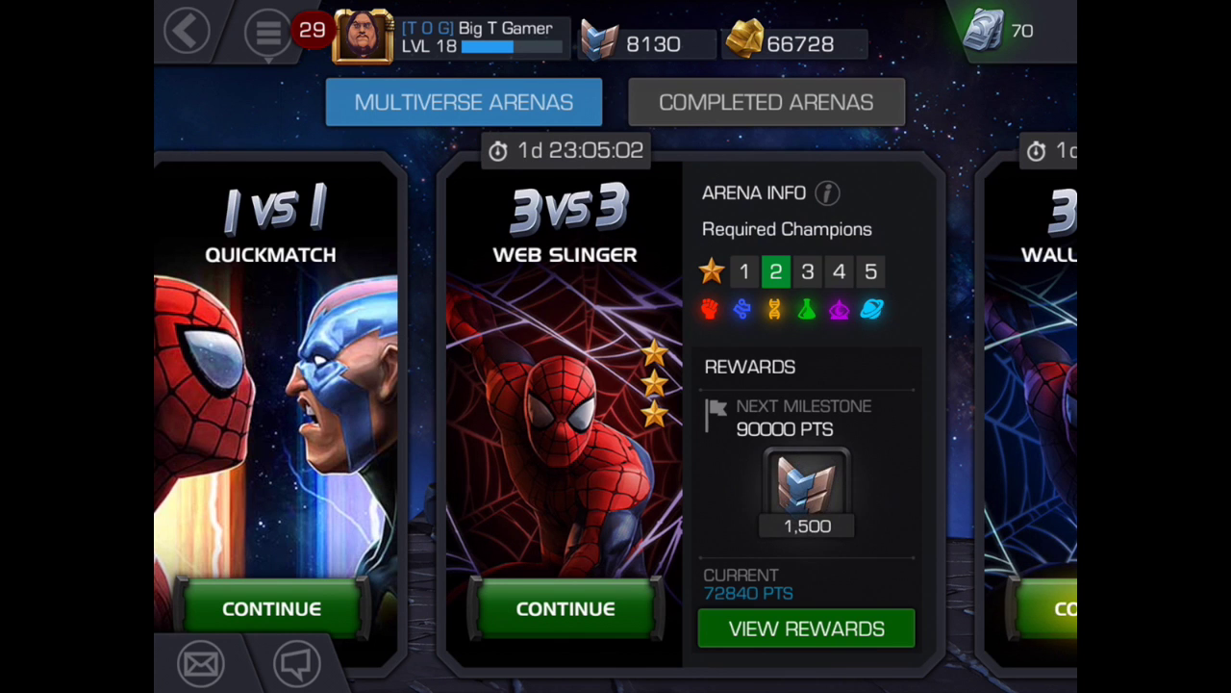
pyautogui.hscroll(5, 616, 404)
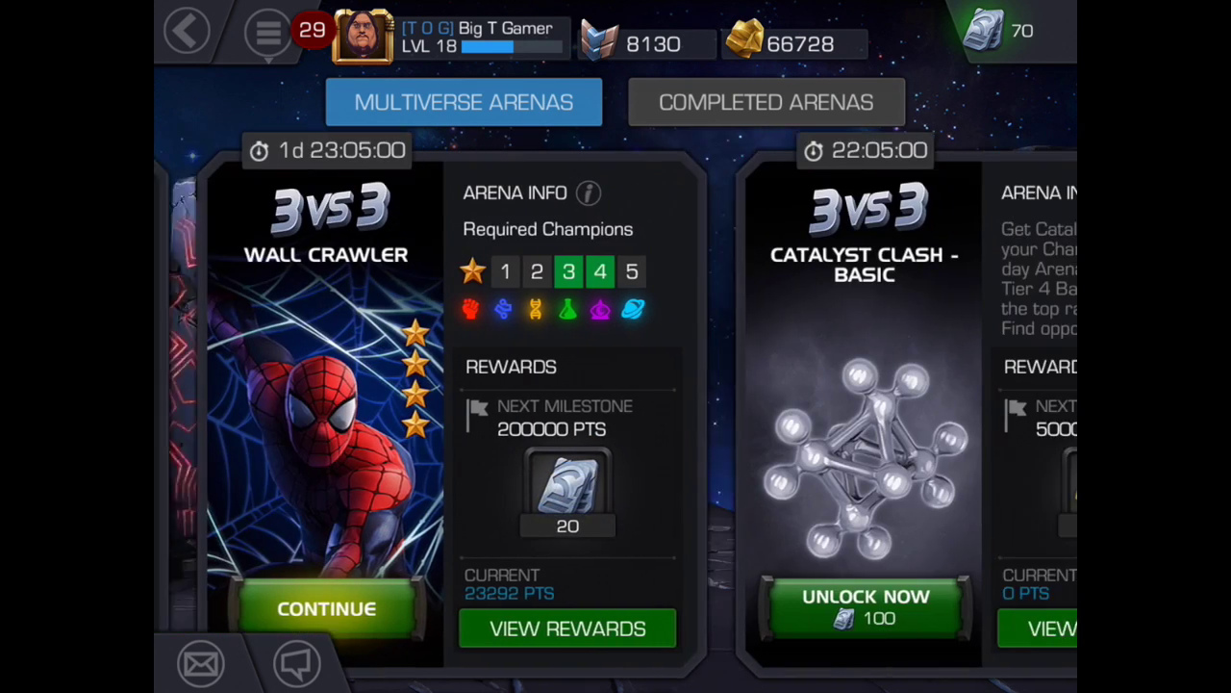
pyautogui.hscroll(-5, 615, 404)
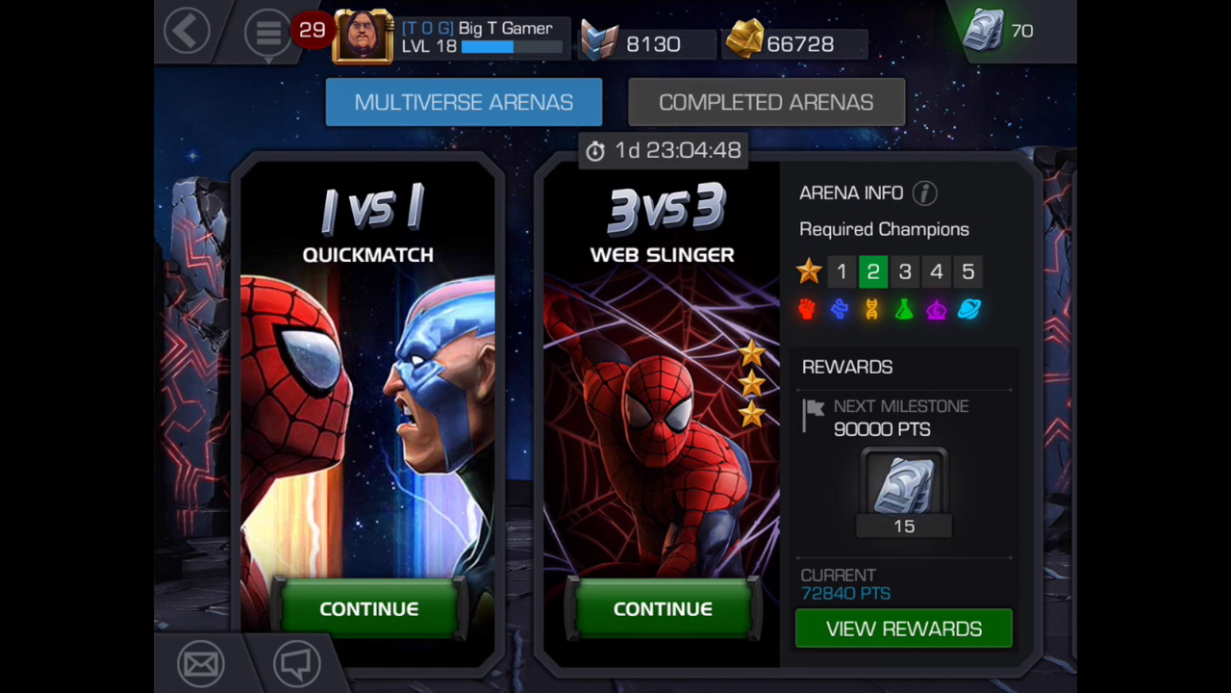
pyautogui.moveTo(664, 385); pyautogui.dragTo(241, 385)
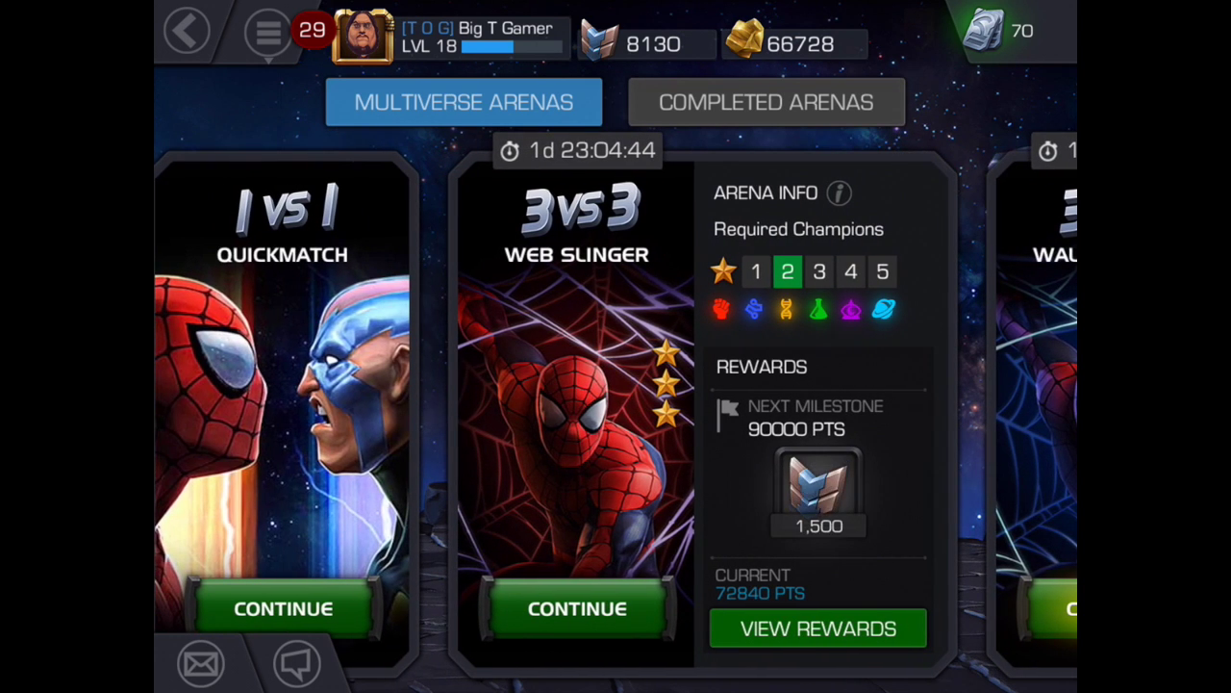
pyautogui.moveTo(674, 385); pyautogui.dragTo(318, 385)
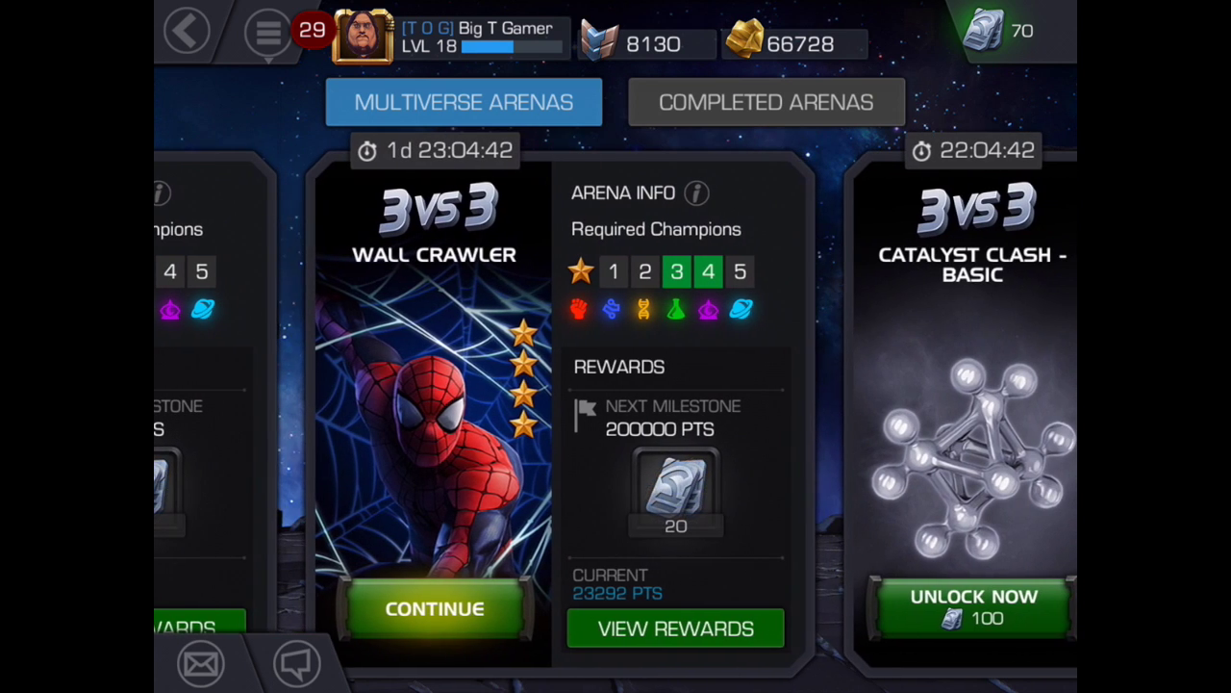
pyautogui.moveTo(433, 385); pyautogui.dragTo(625, 384)
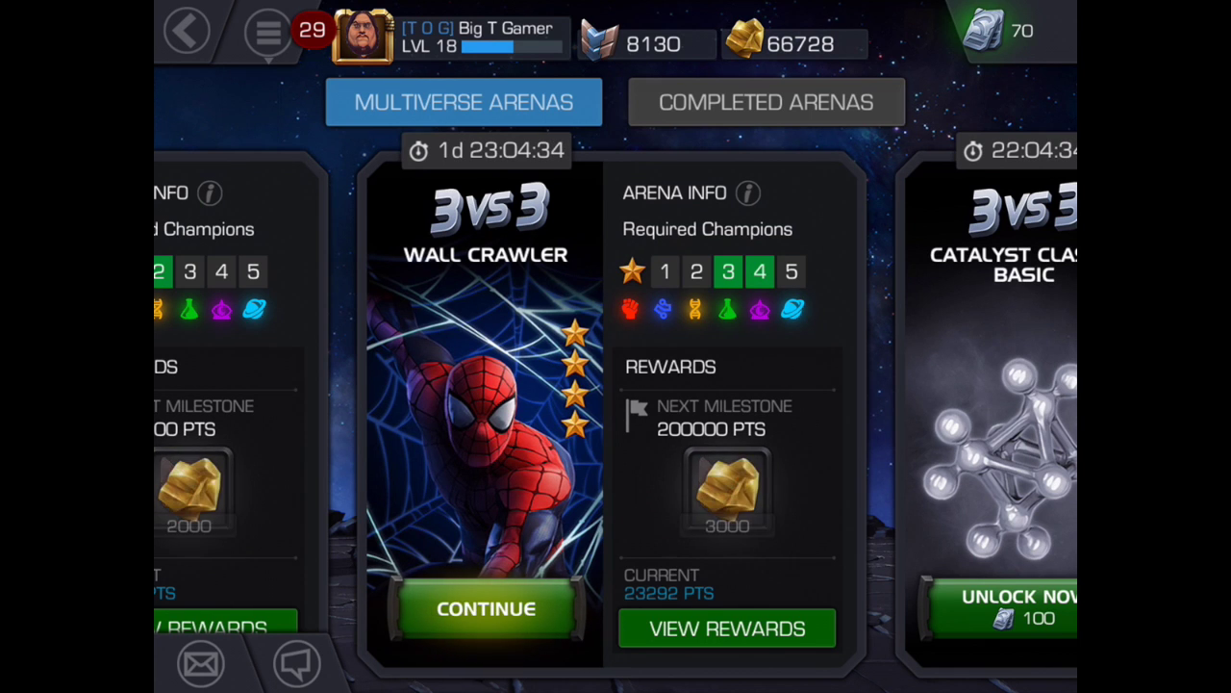
pyautogui.moveTo(486, 385); pyautogui.dragTo(667, 384)
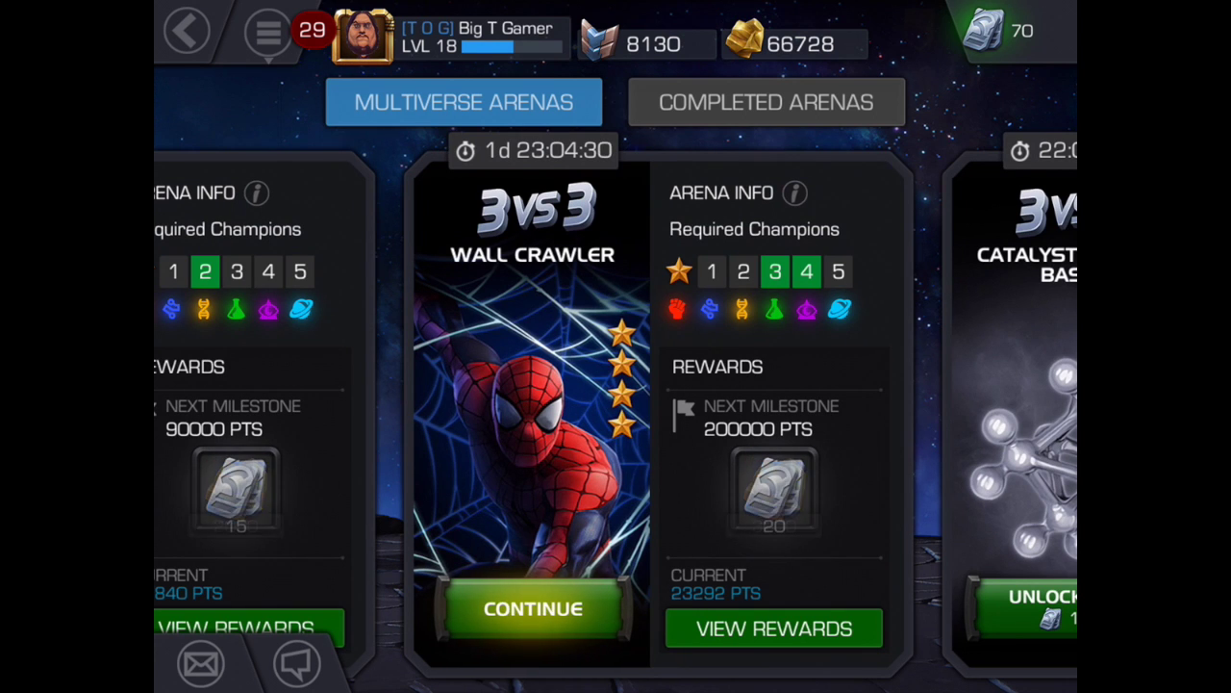
pyautogui.click(774, 628)
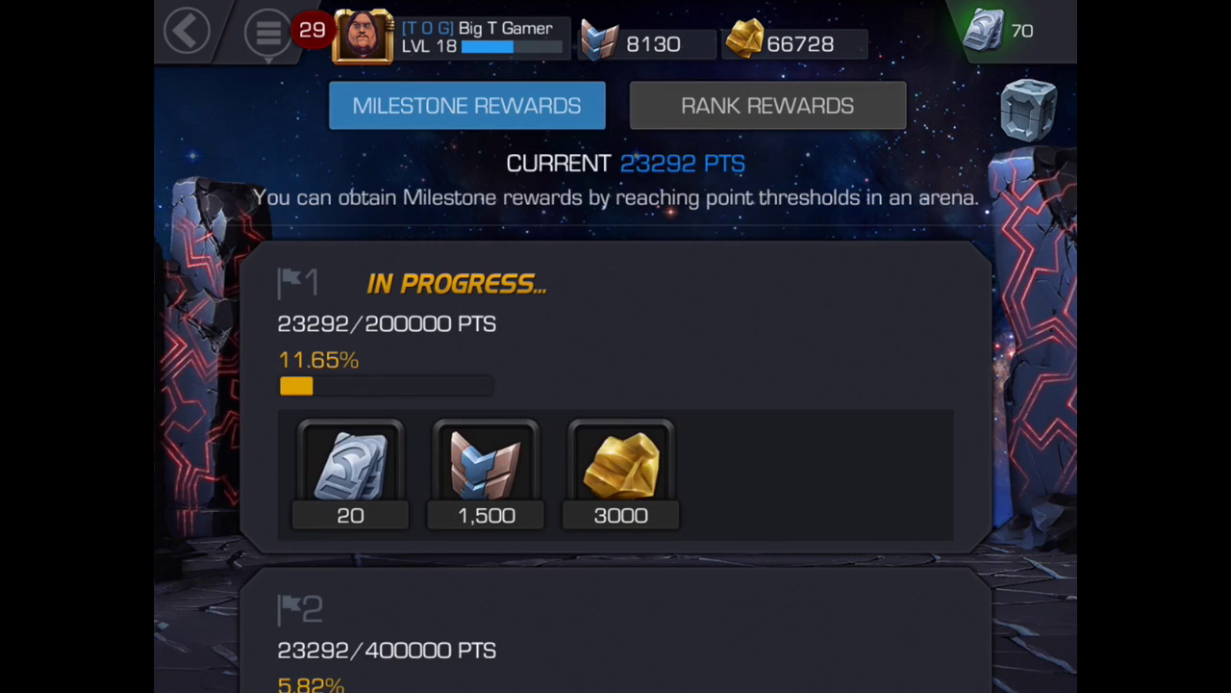
# Browse Wall Crawler's rank rewards from Rank 41 - 150 down to Rank 1001 - 5500, then open navigation
pyautogui.click(768, 106)
pyautogui.click(467, 106)
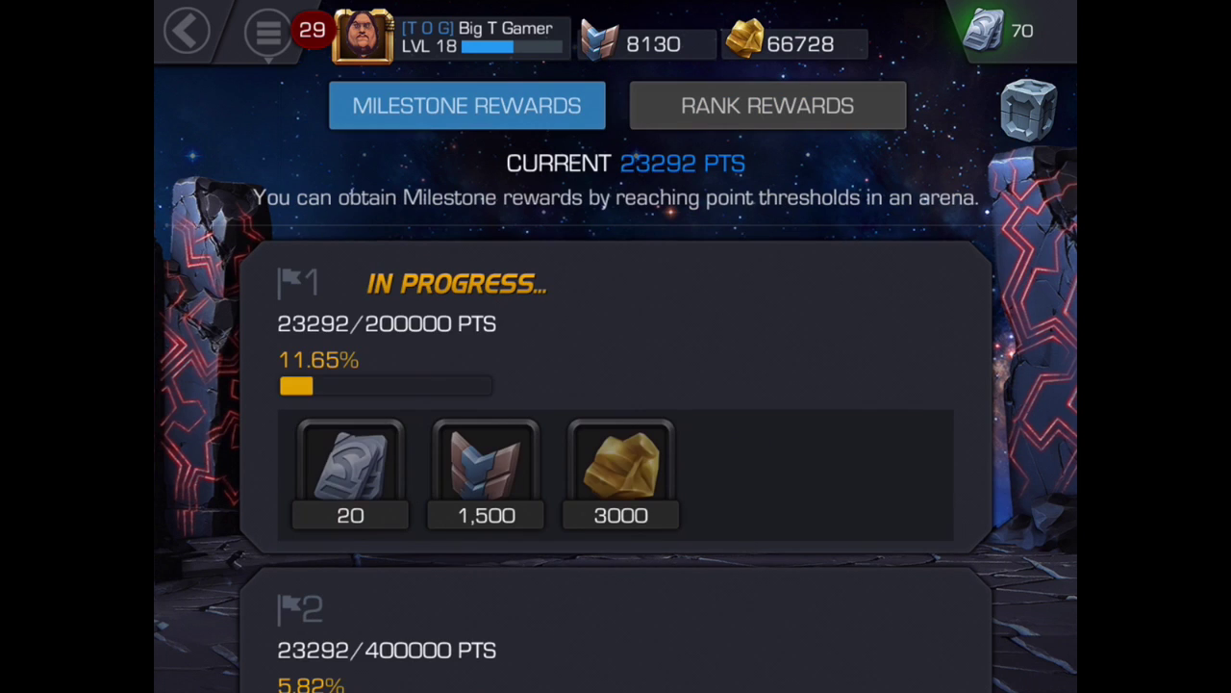
pyautogui.scroll(-3, 616, 459)
pyautogui.scroll(3, 615, 459)
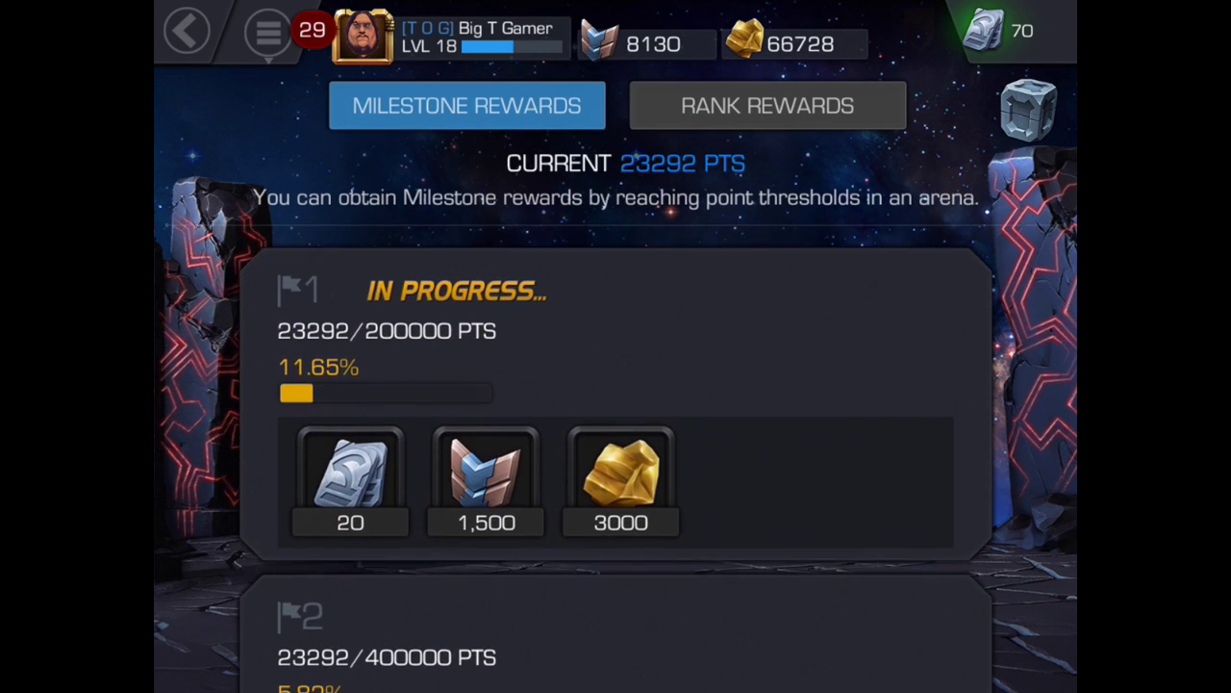
pyautogui.click(768, 106)
pyautogui.scroll(-10, 616, 459)
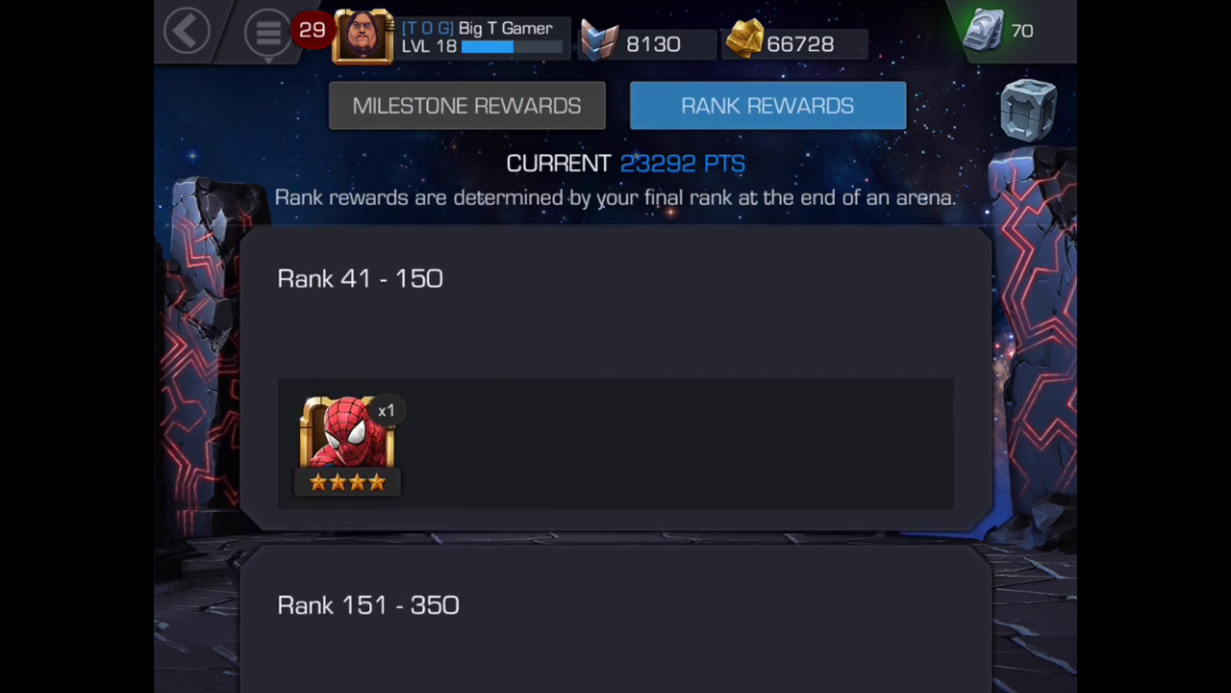
pyautogui.scroll(-10, 615, 459)
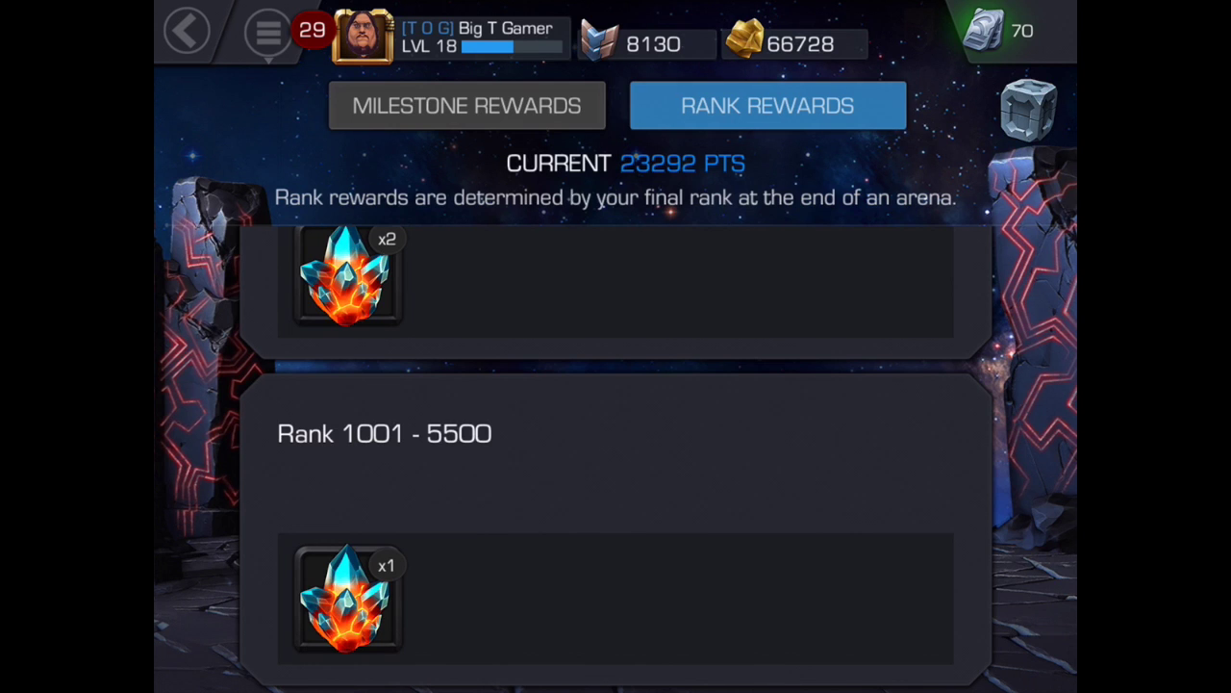
pyautogui.click(269, 31)
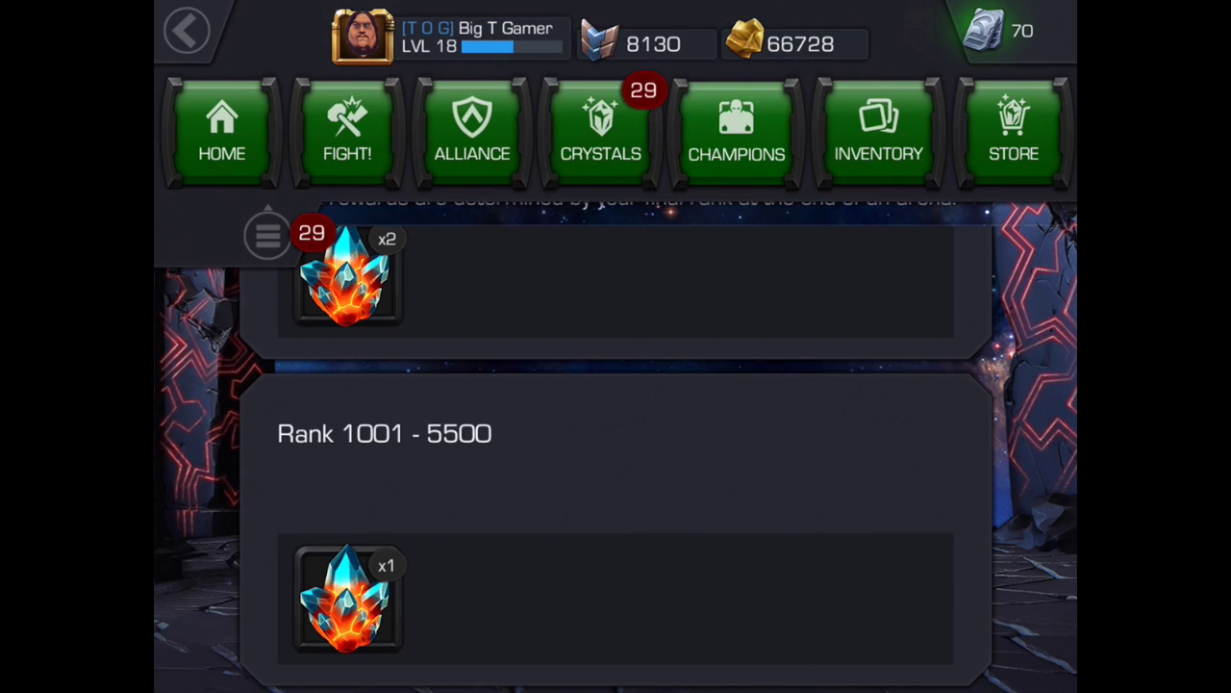
# Choose HOME from the navigation menu to leave the arena rewards for the home screen
pyautogui.click(221, 130)
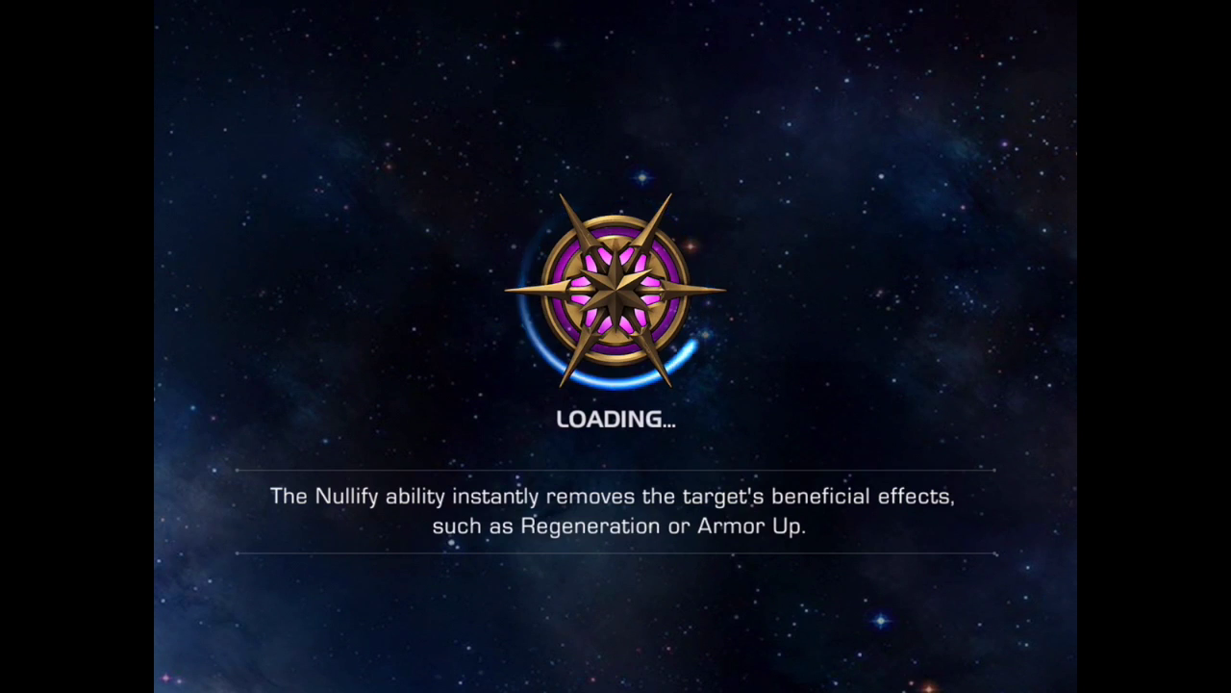